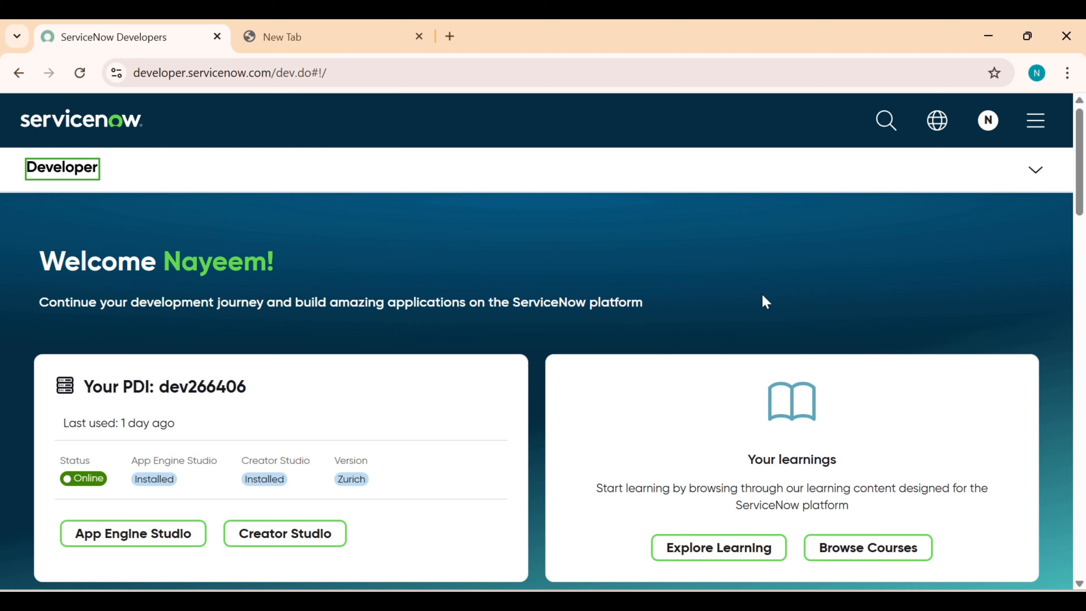
Launch the personal developer instance from the Developer menu's Start building in a new tab
click(1036, 176)
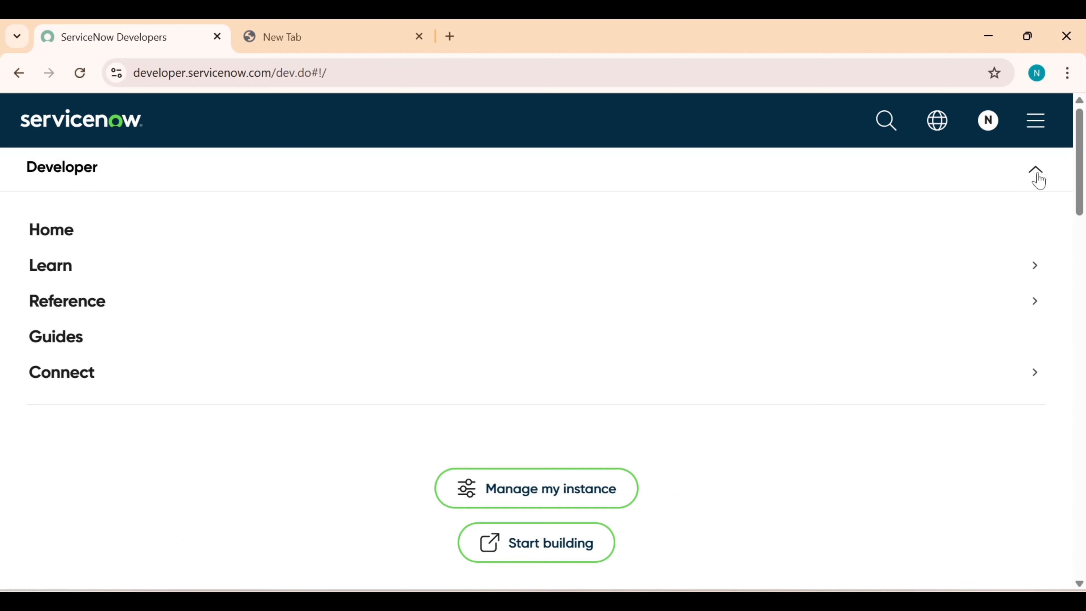
click(582, 558)
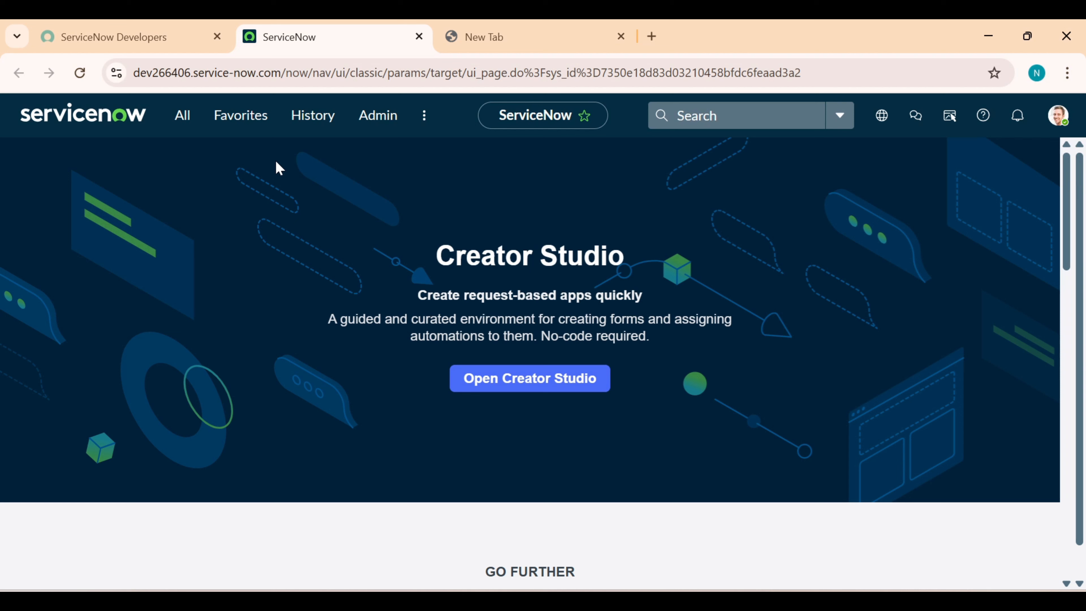
Open the System Administrator profile from the avatar menu to check its email address
click(1060, 121)
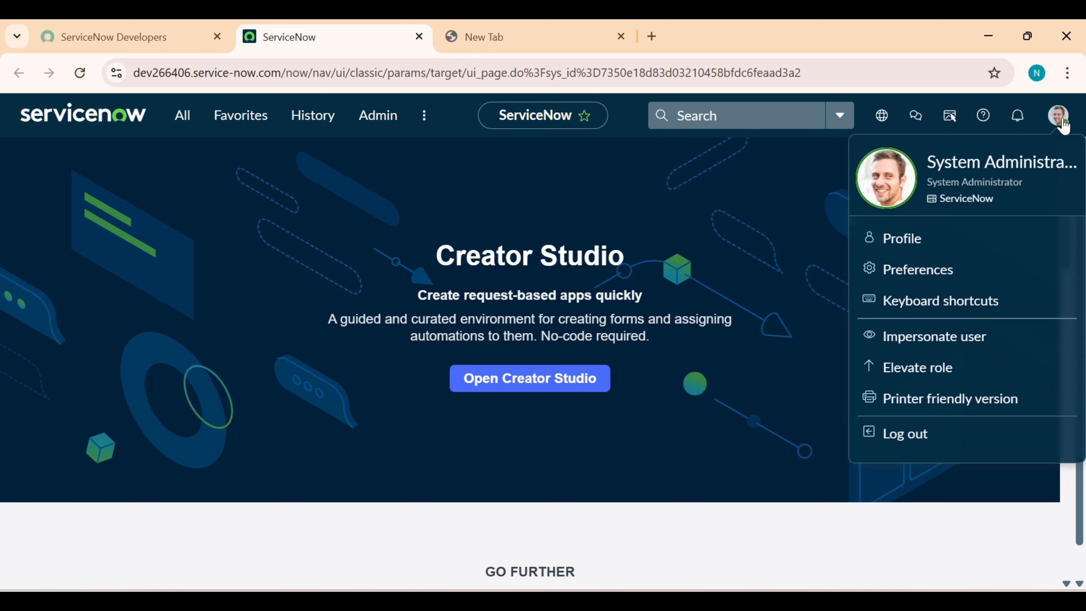
click(938, 239)
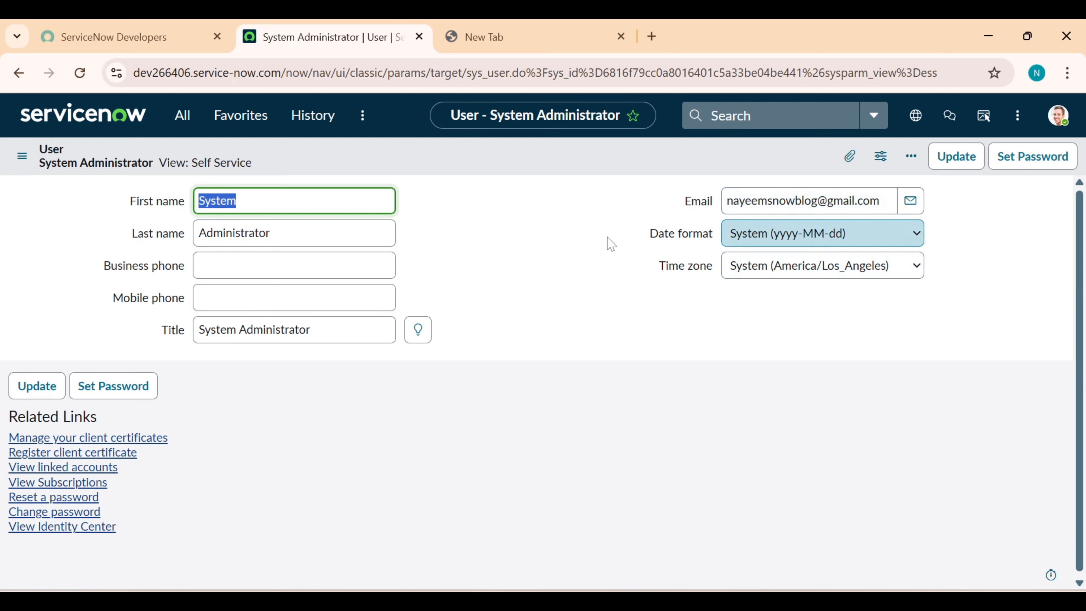
click(182, 116)
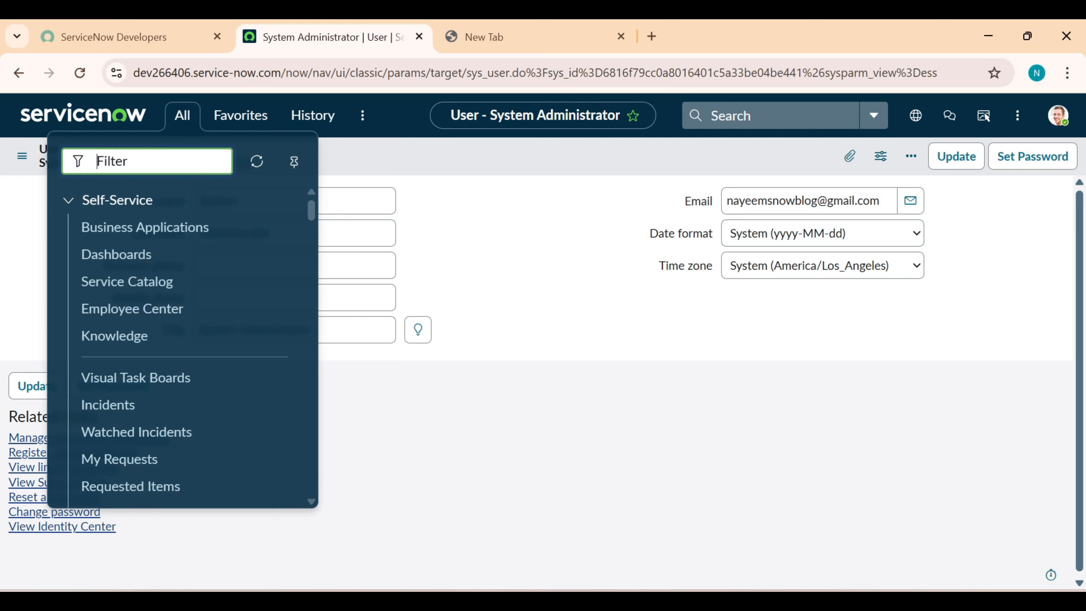
Create a new incident with System Administrator as the caller
text(incident)
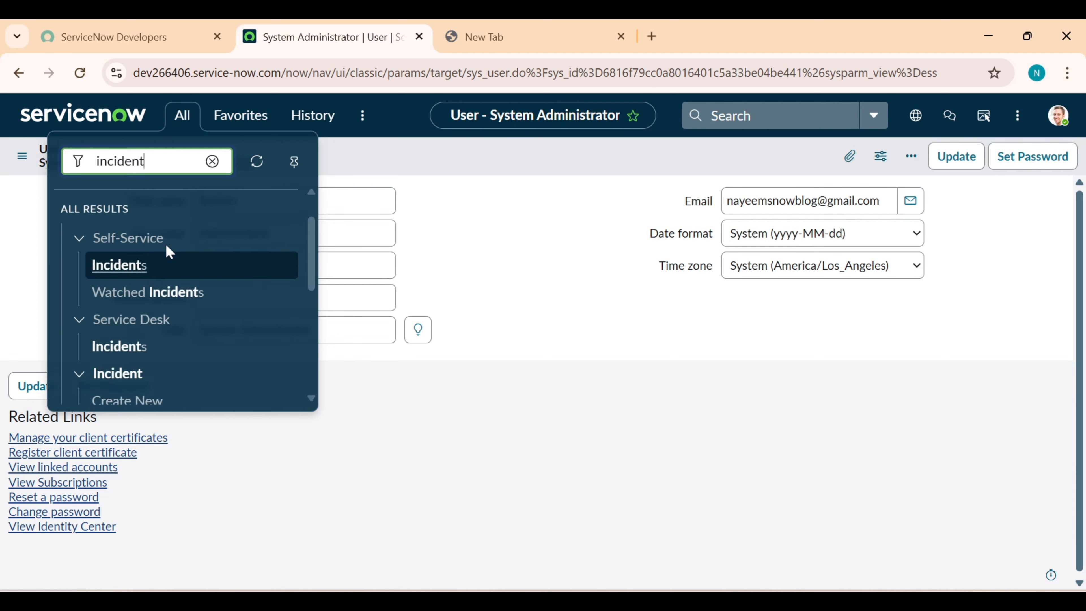
scroll(170, 251, down, 5)
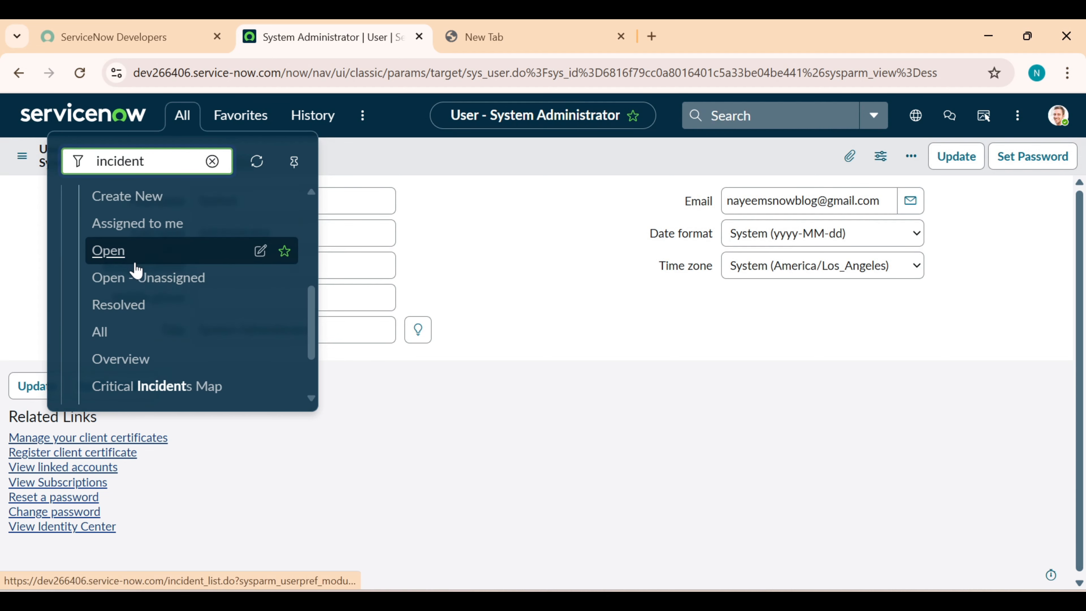
click(134, 212)
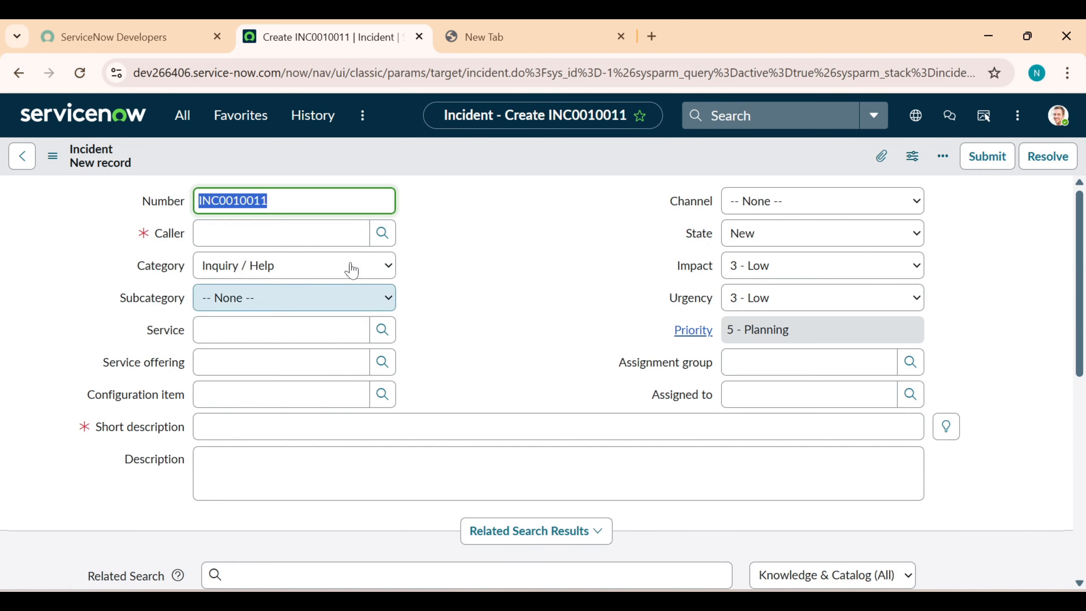
click(257, 233)
click(233, 279)
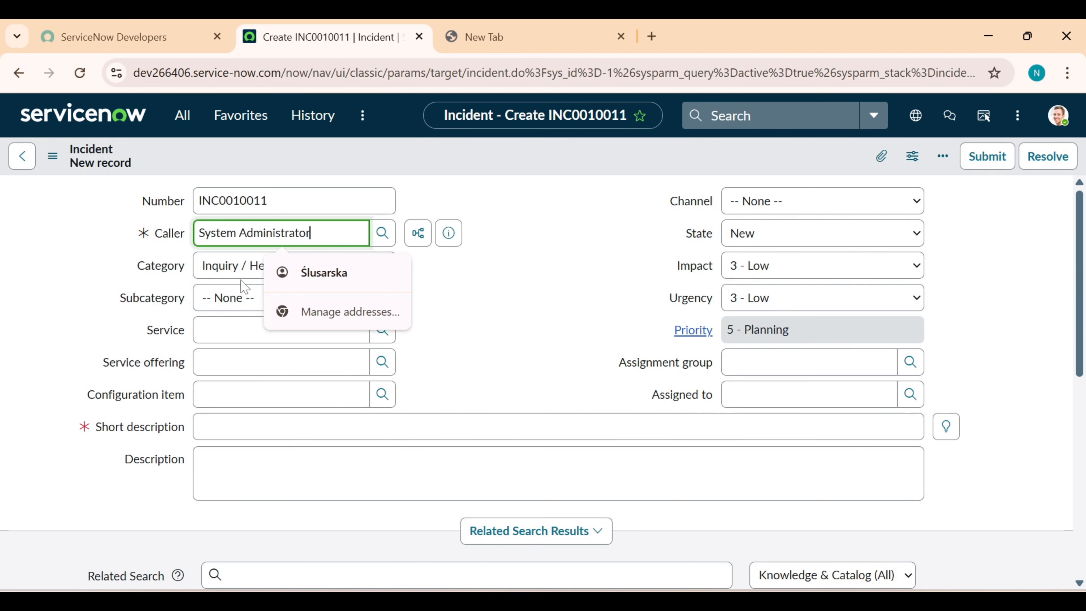
Enter the short description 'test email sending' and save incident INC0010011
click(257, 426)
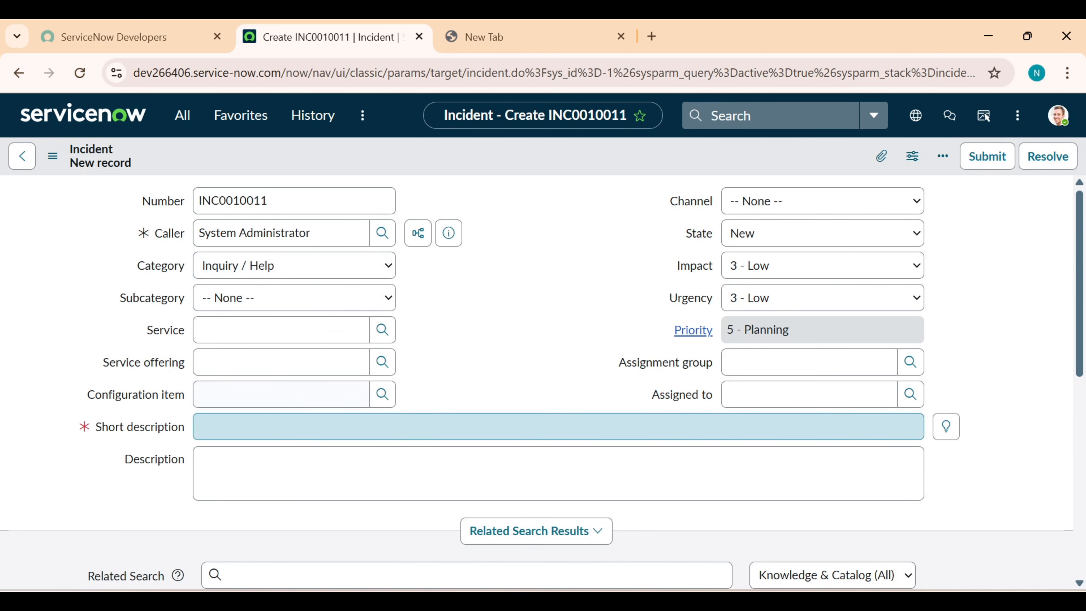
text(test emain)
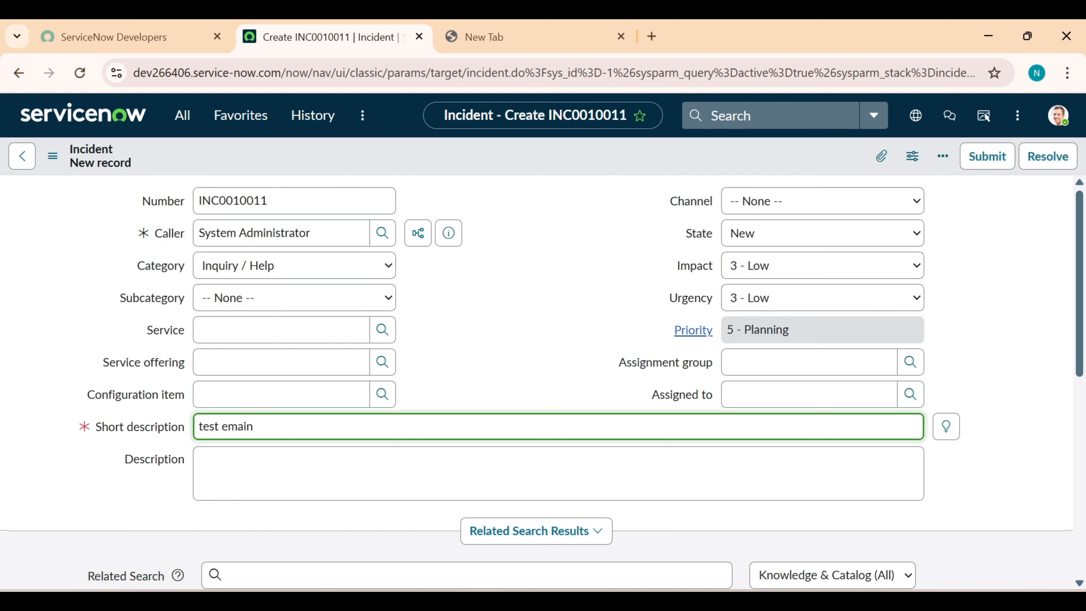
key(BackSpace)
text(l sending)
right_click(608, 166)
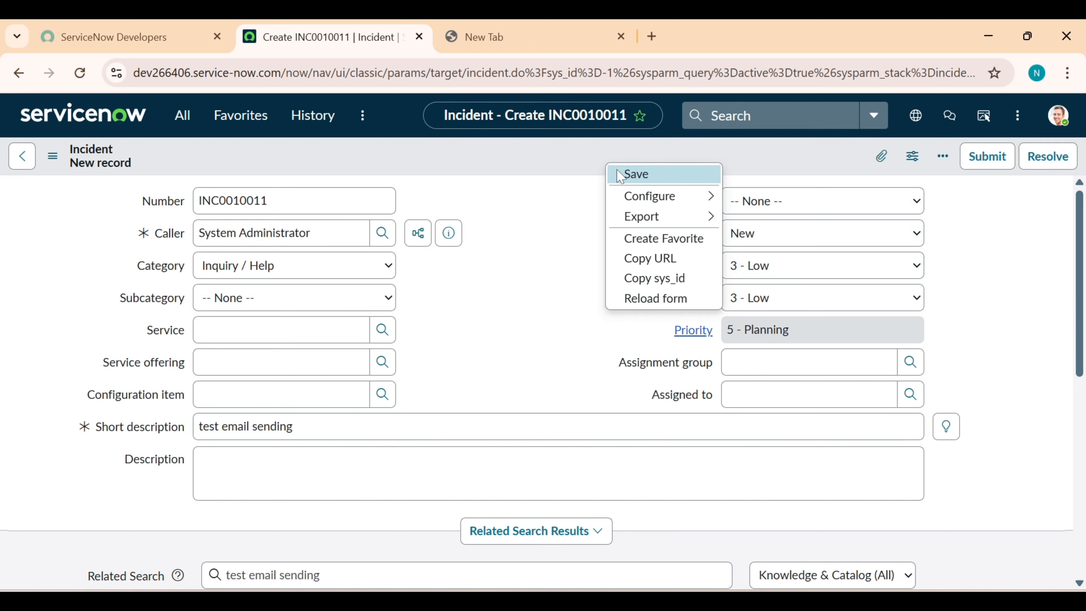
click(619, 174)
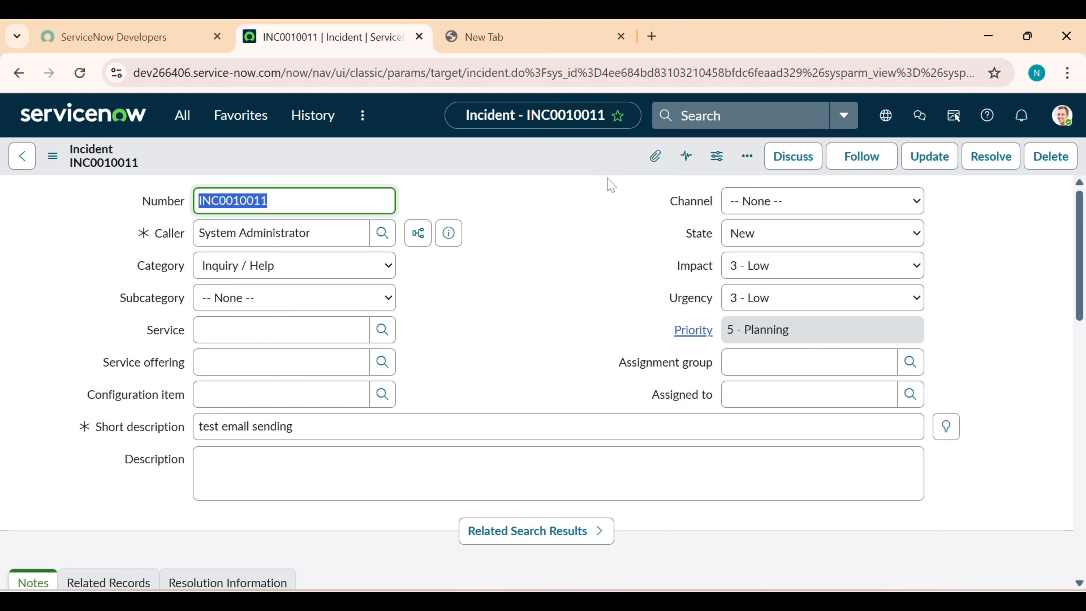
Filter the navigator for 'emails' and open the System Logs > Emails list
click(182, 114)
key(ctrl+a)
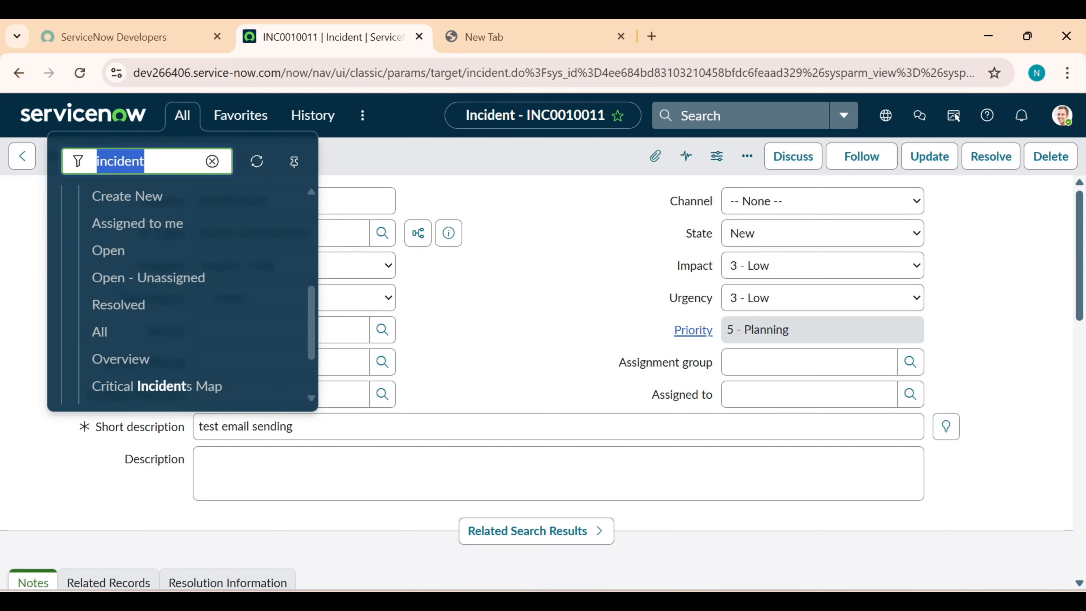
text(emails)
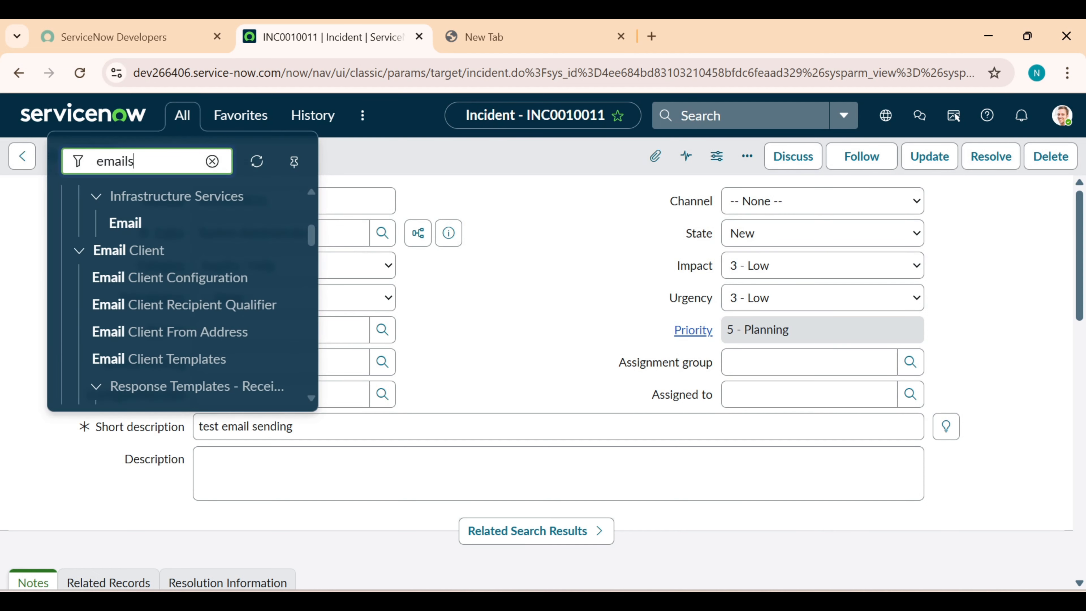
scroll(124, 308, up, 5)
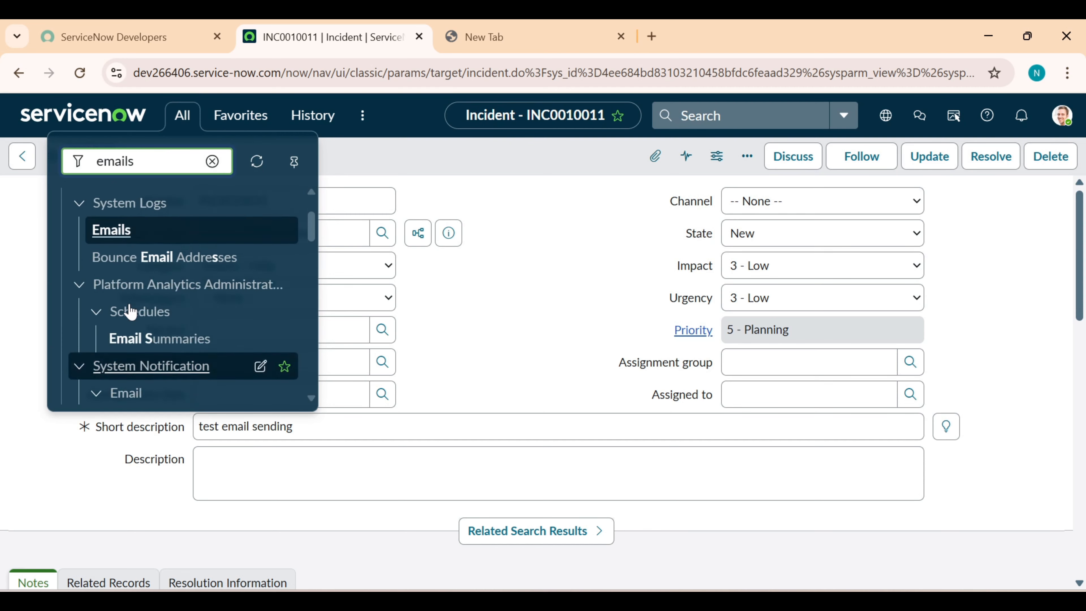
click(112, 315)
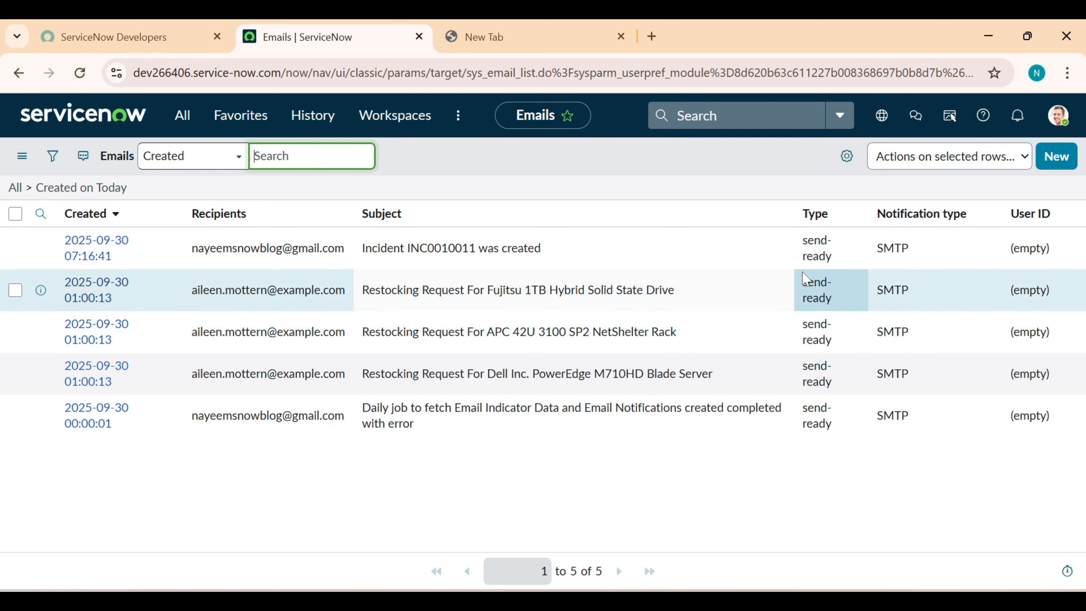
click(836, 256)
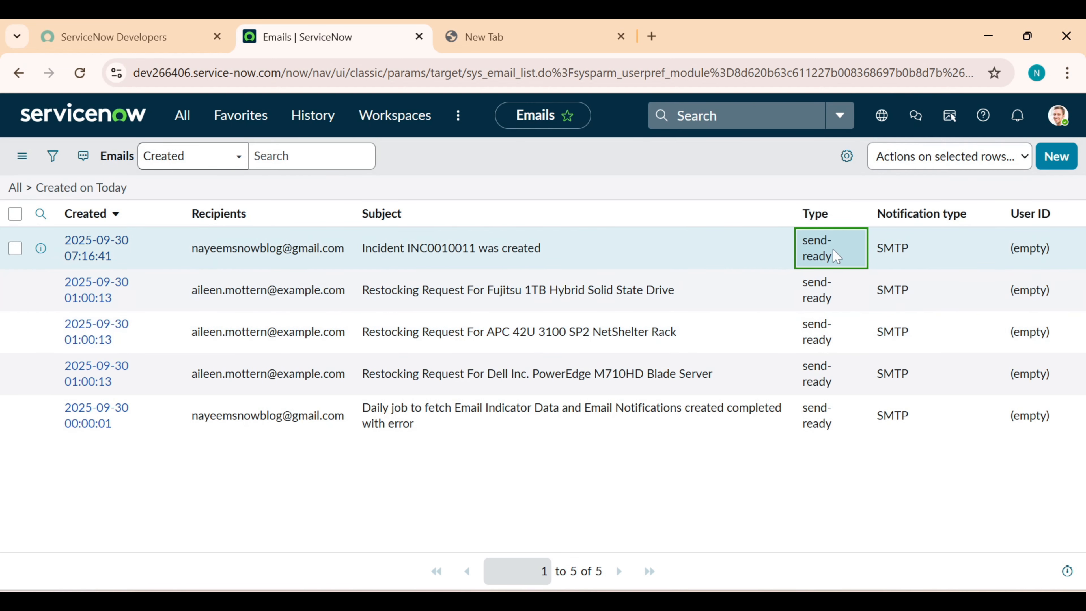
double_click(838, 257)
click(841, 254)
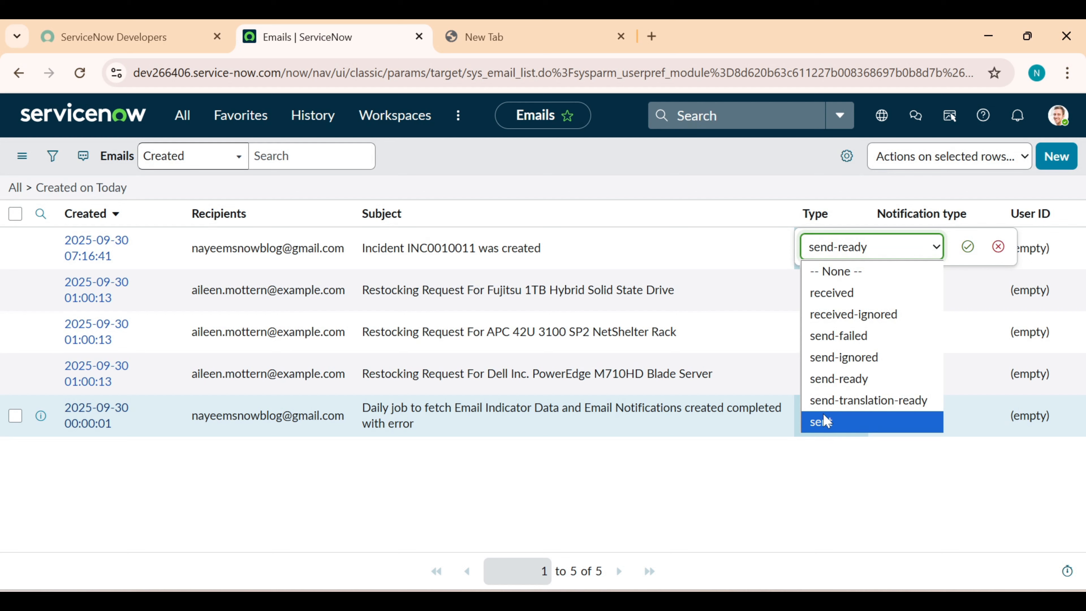
click(825, 476)
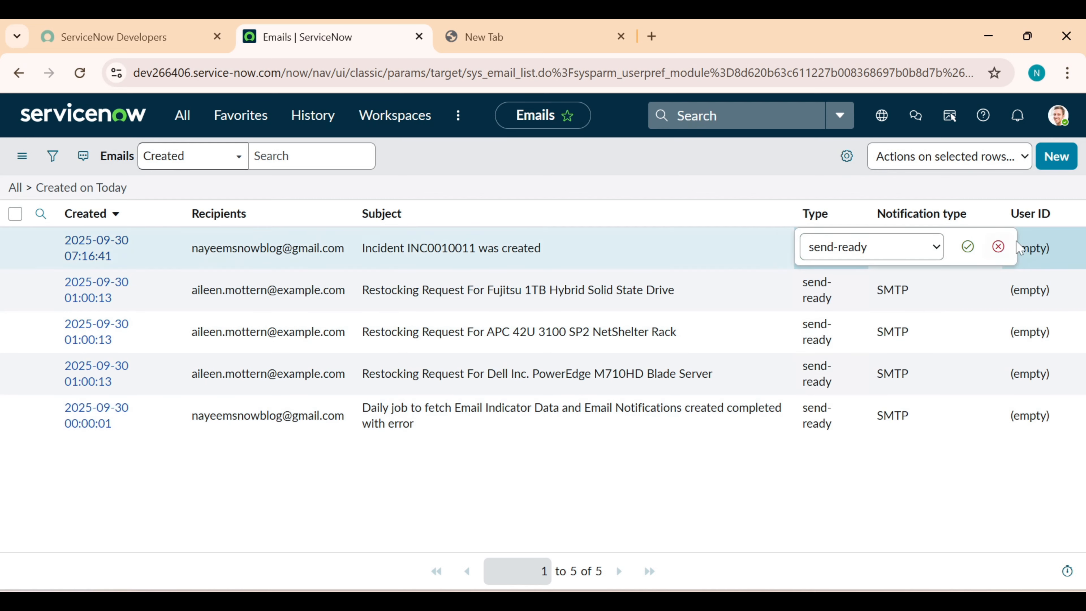
click(999, 247)
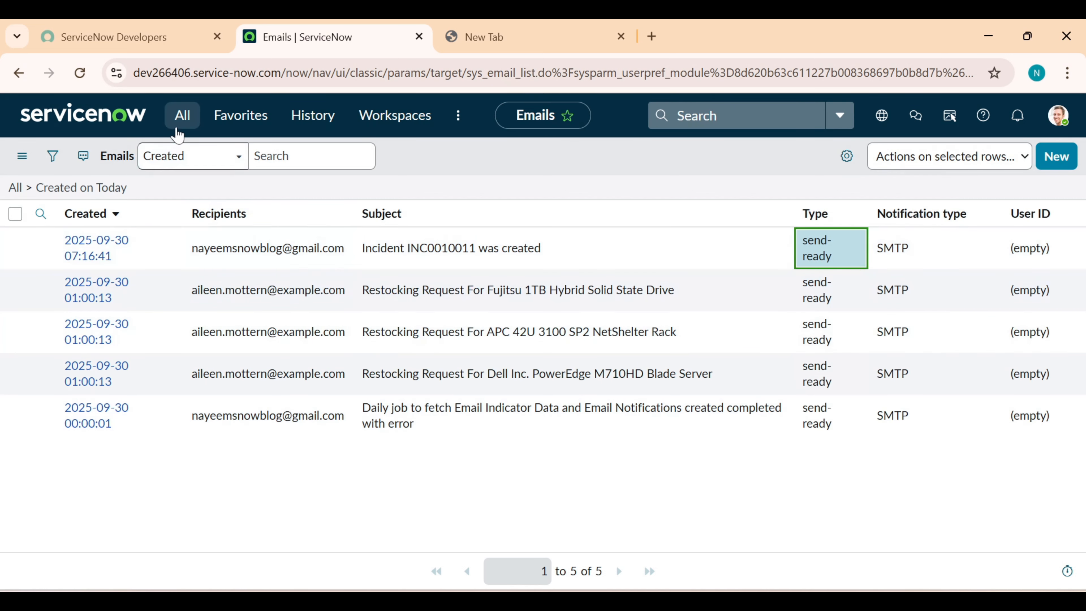
click(181, 119)
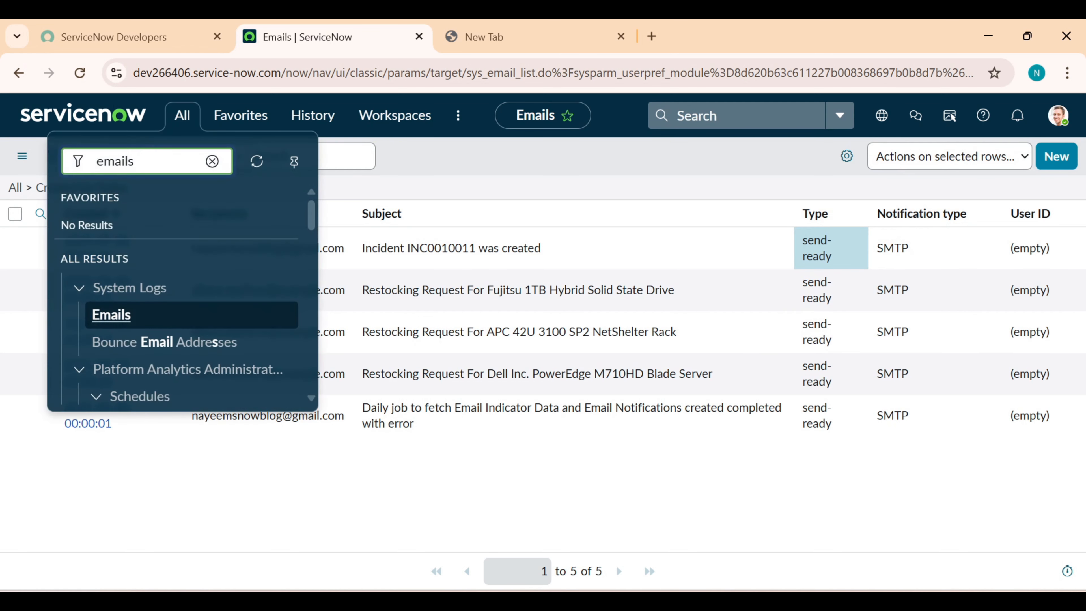
Filter the navigator for 'email prop' and open System Properties > Email Properties
key(BackSpace)
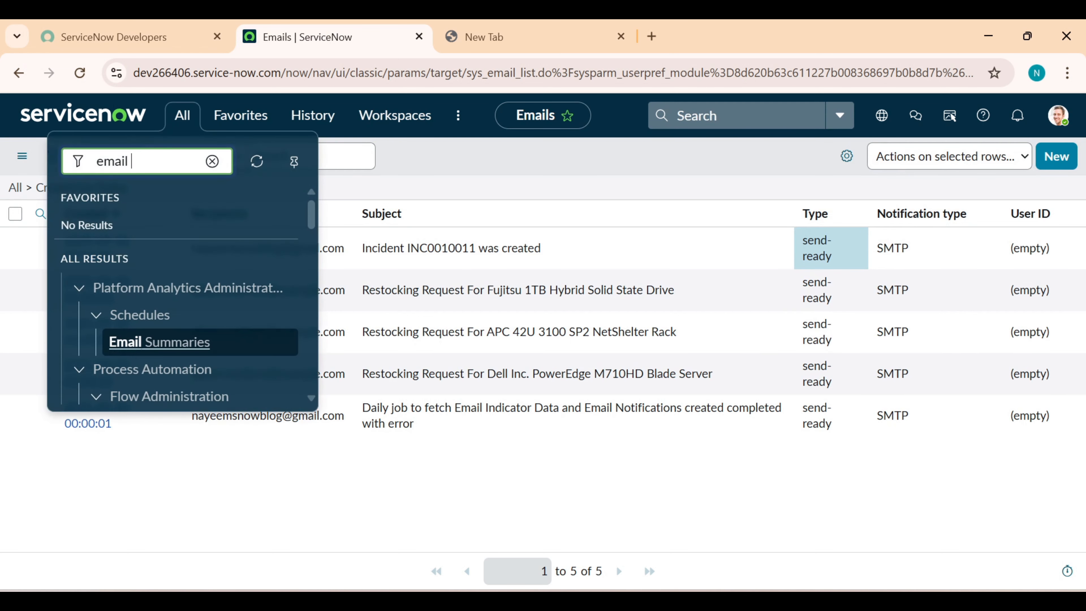
text(ac)
key(BackSpace)
key(BackSpace)
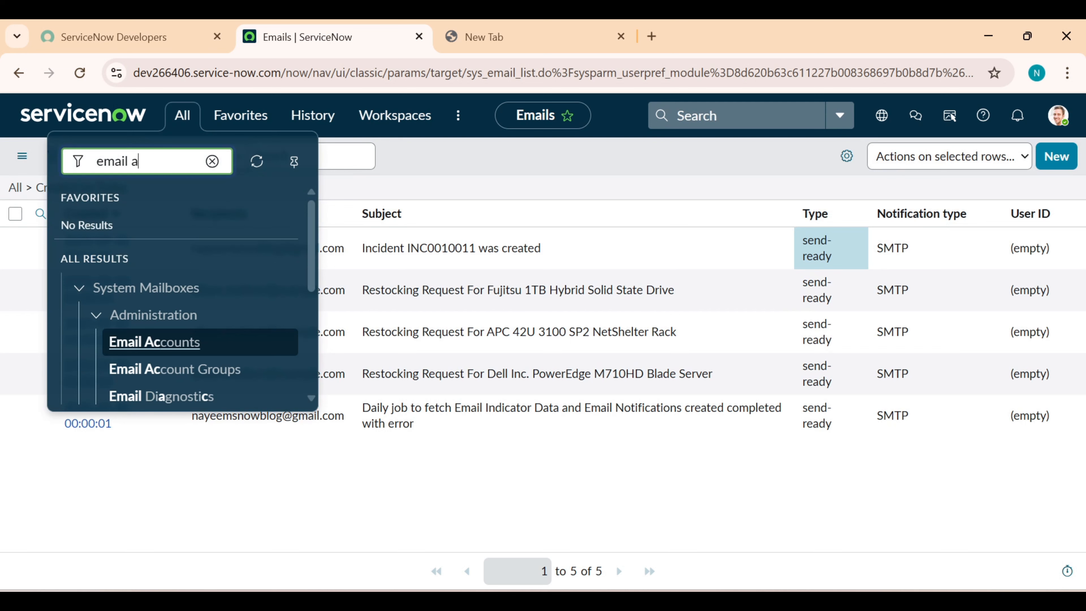
text(prop)
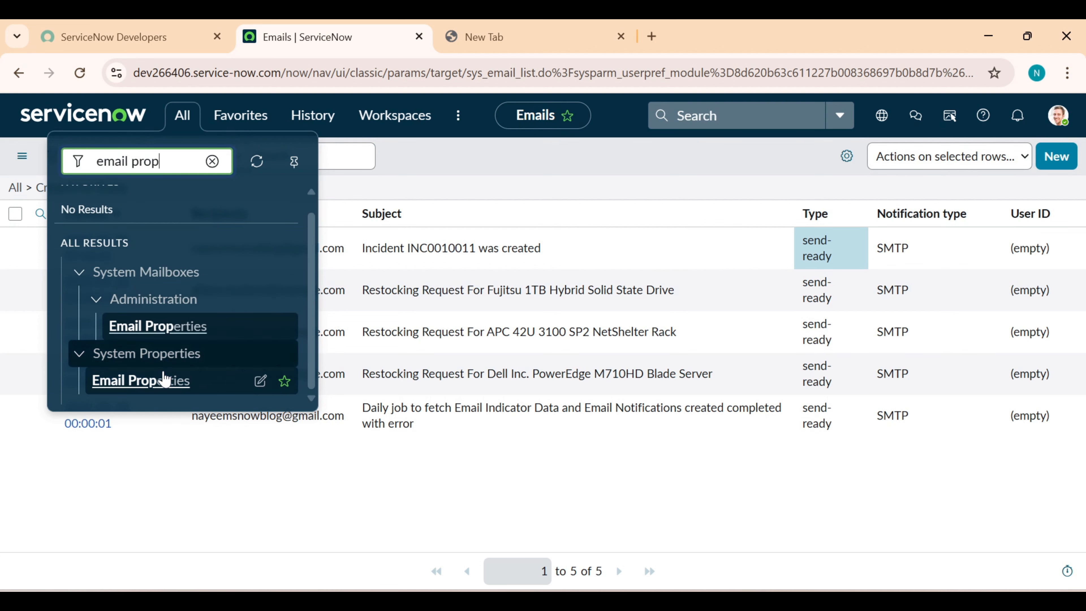
click(160, 395)
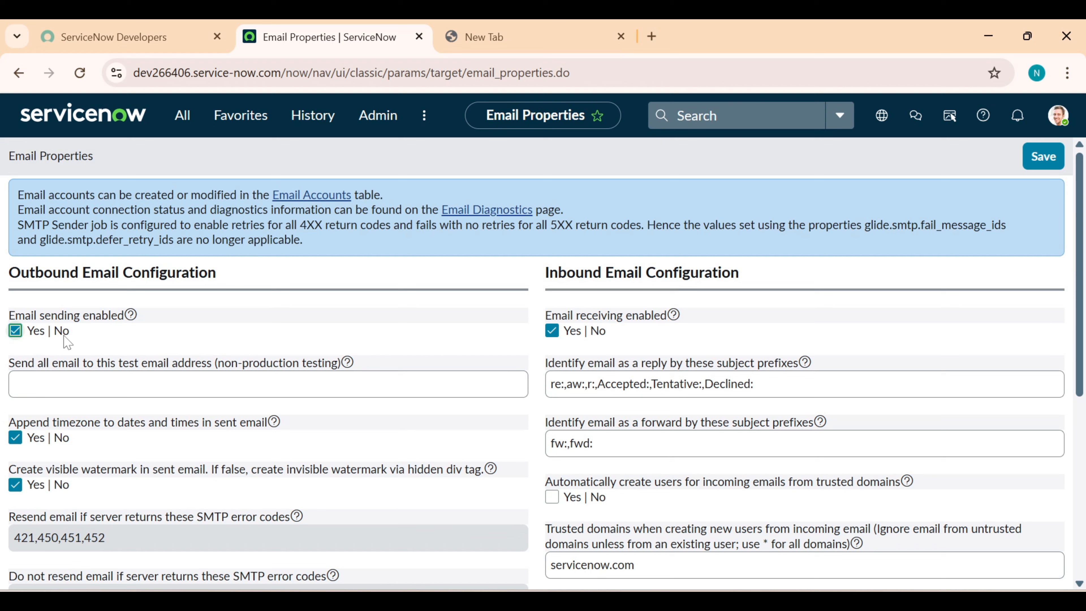
Toggle the Email sending and Email receiving enabled checkboxes, then return to the Developer Portal
click(16, 332)
click(550, 332)
click(148, 36)
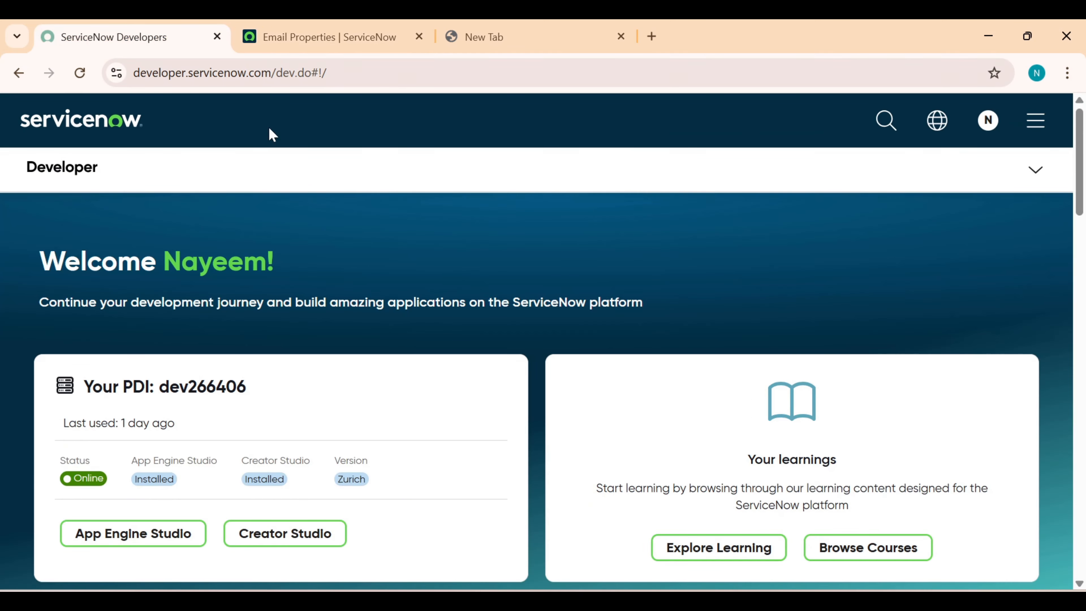
Confirm the portal's instance email properties show sending and receiving enabled, then return to Email Properties
click(1037, 169)
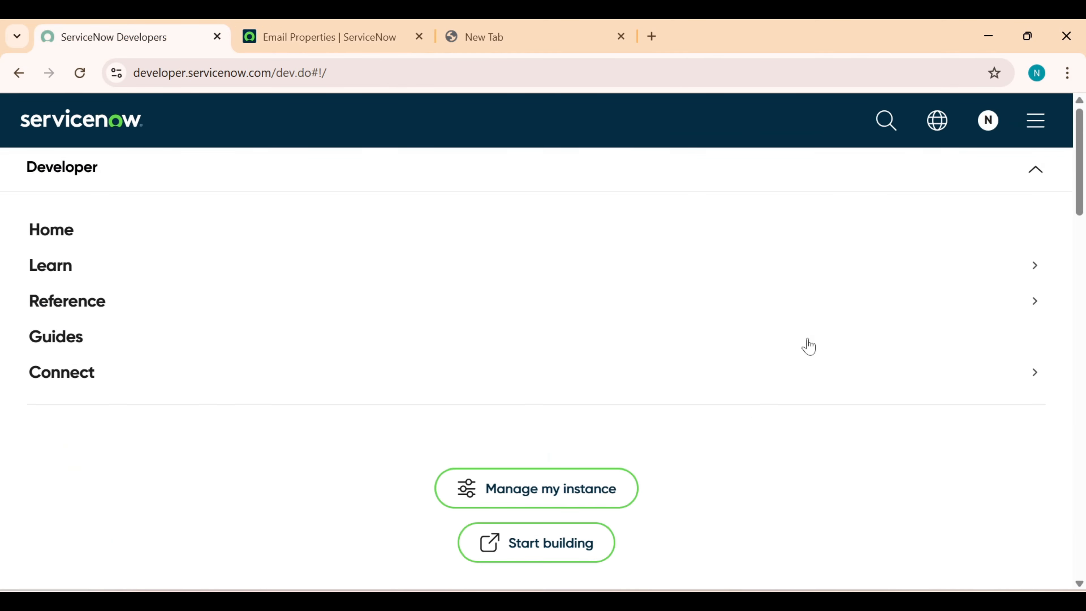
click(590, 500)
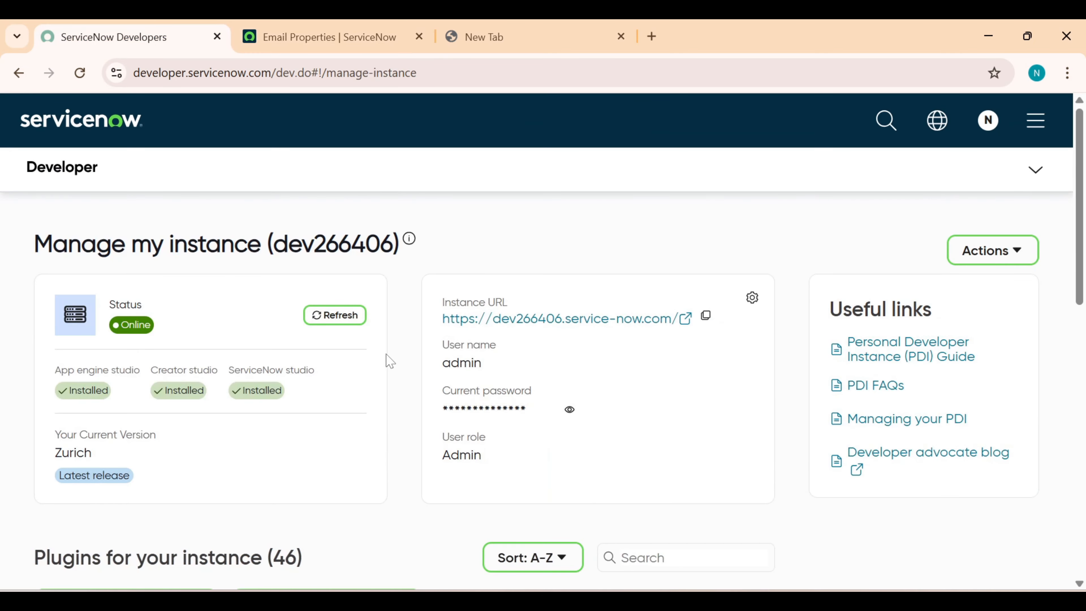
click(749, 305)
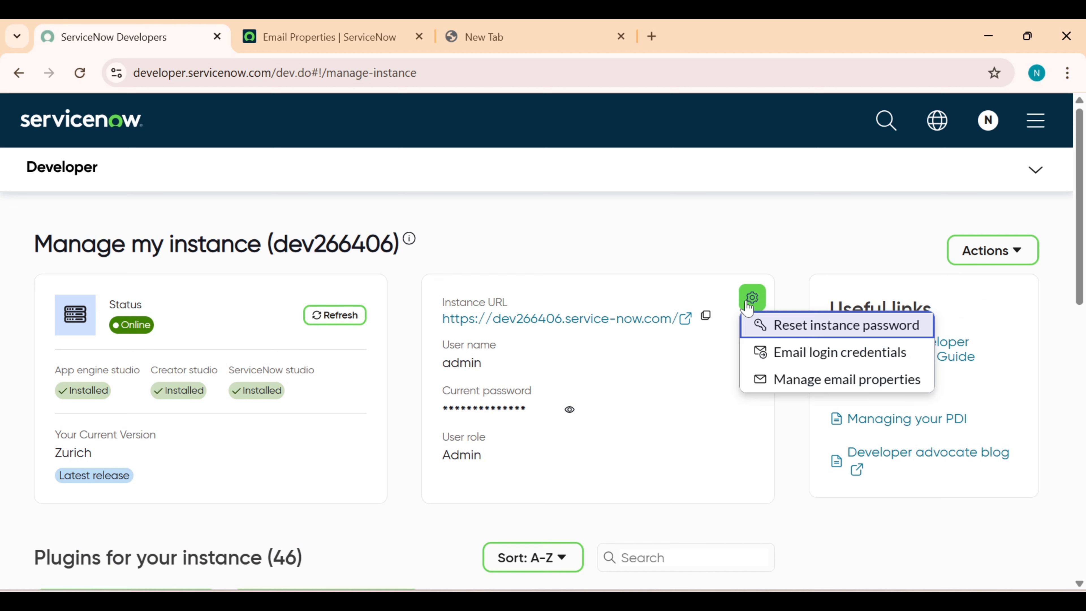
click(793, 379)
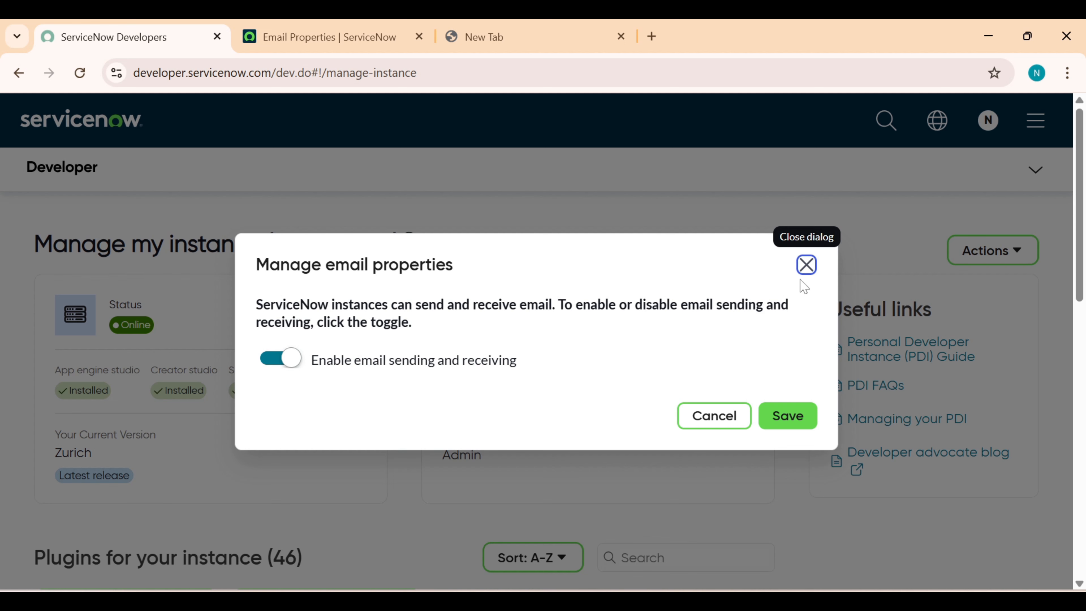
click(807, 265)
click(333, 43)
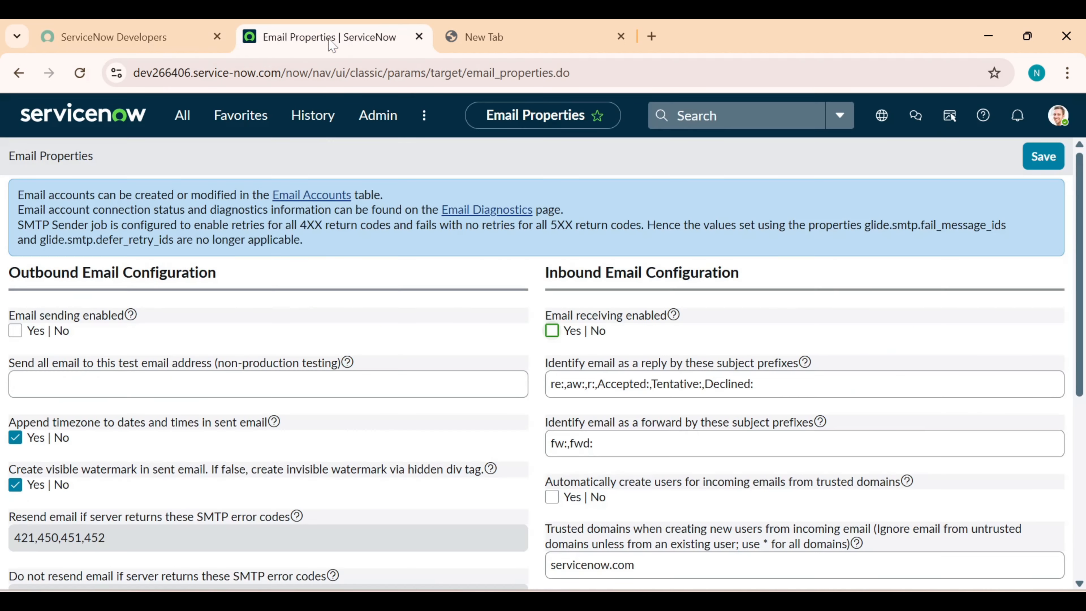
Reload Email Properties to show both enabled, then open the empty Email Accounts list
click(76, 81)
click(182, 114)
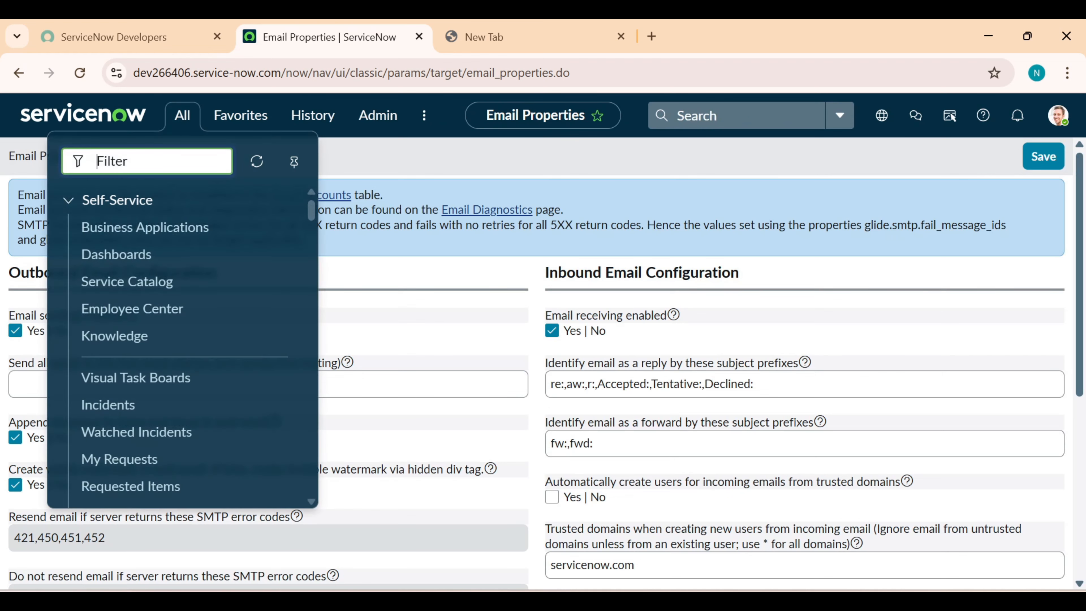
text(email a)
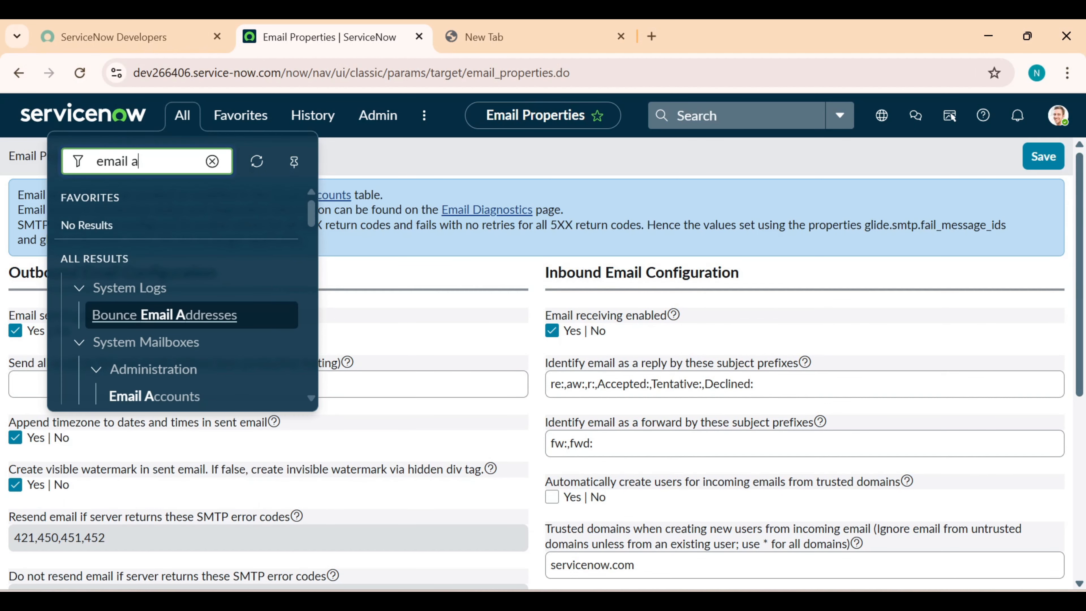
text(c)
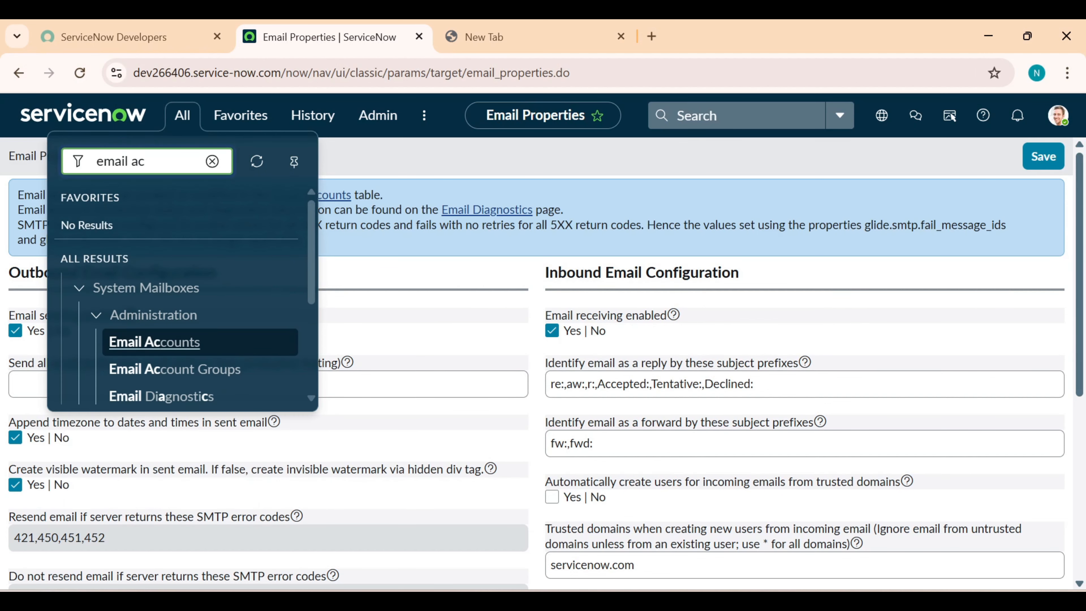
click(175, 342)
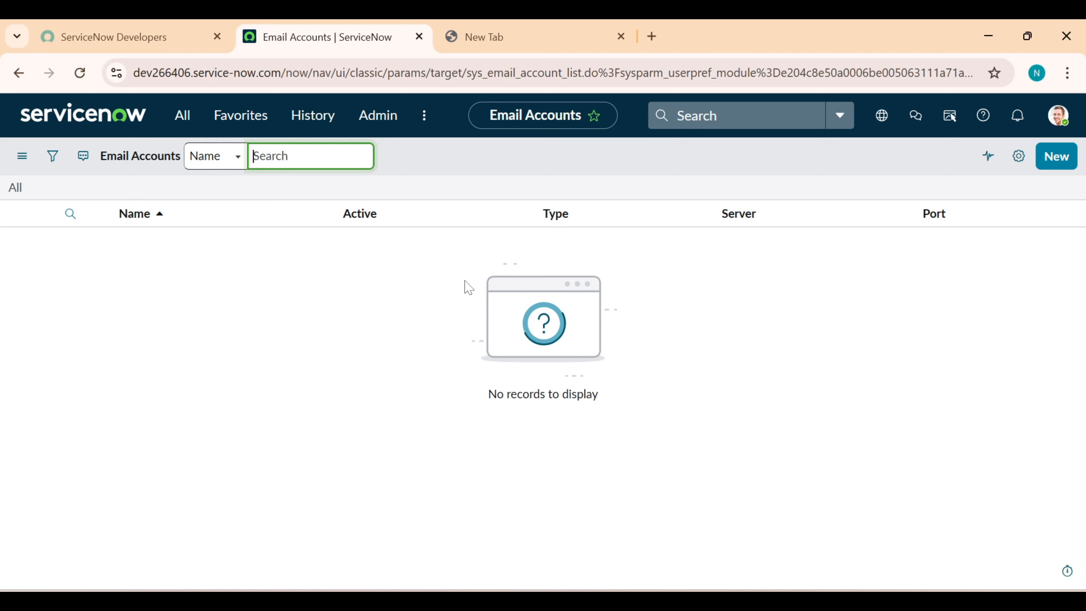
In Notepad, append 'from servicenow' to the first line so it reads 'SMTP for sending from servicenow'
key(alt+Tab)
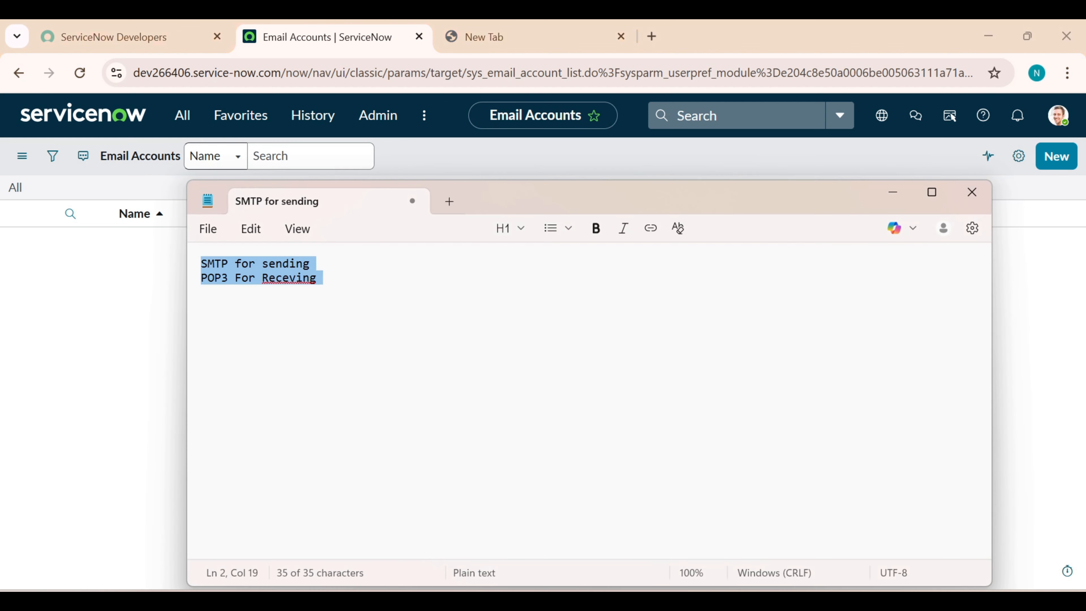
click(324, 278)
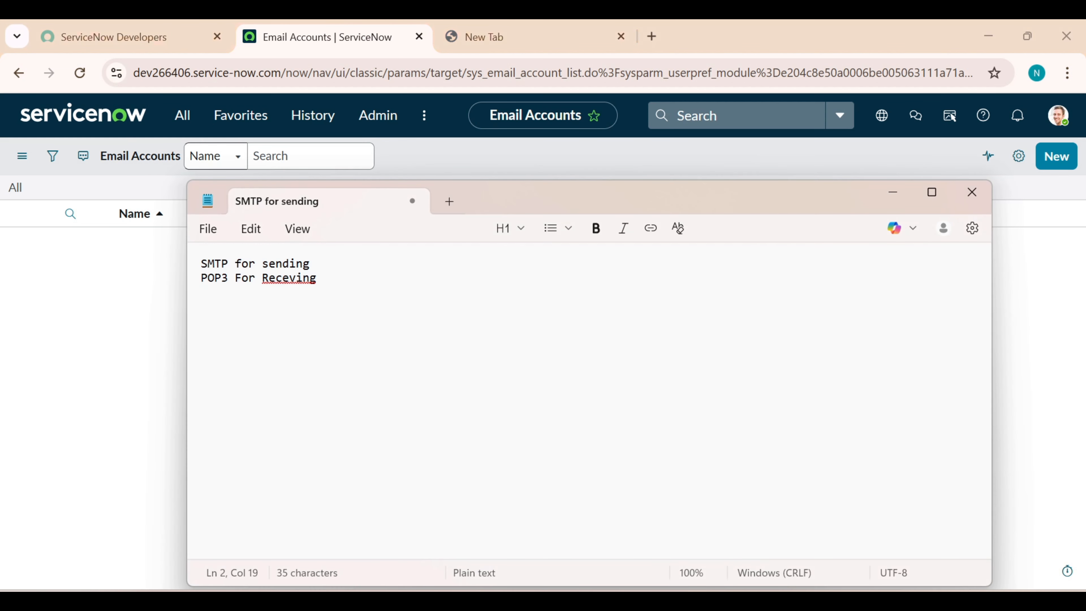
key(ctrl+Home)
key(shift+Right)
key(shift+Right)
key(shift+Right)
key(shift+Right)
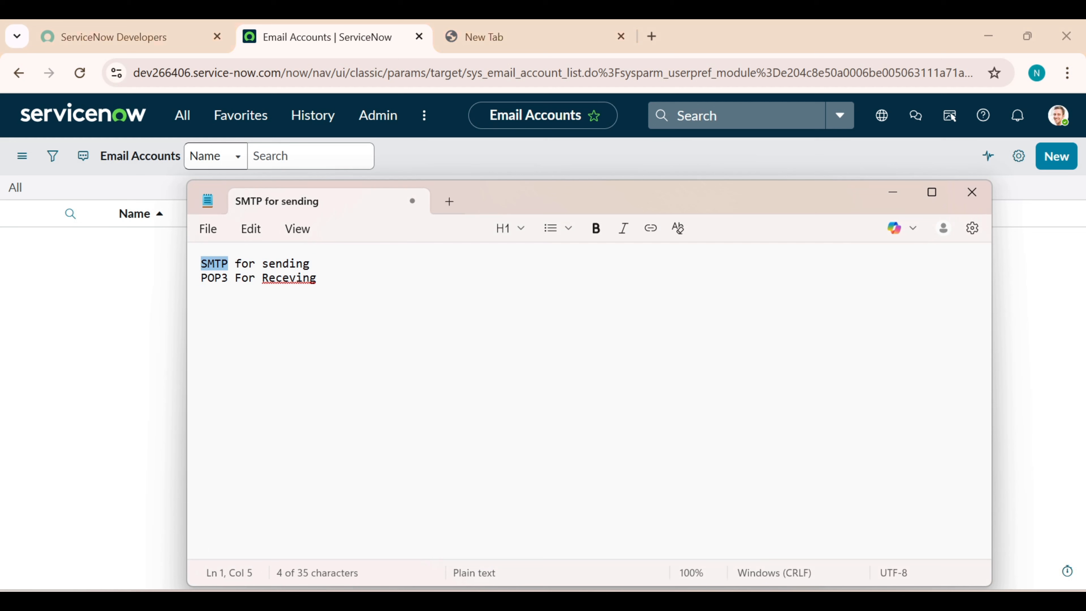
key(End)
text(fr)
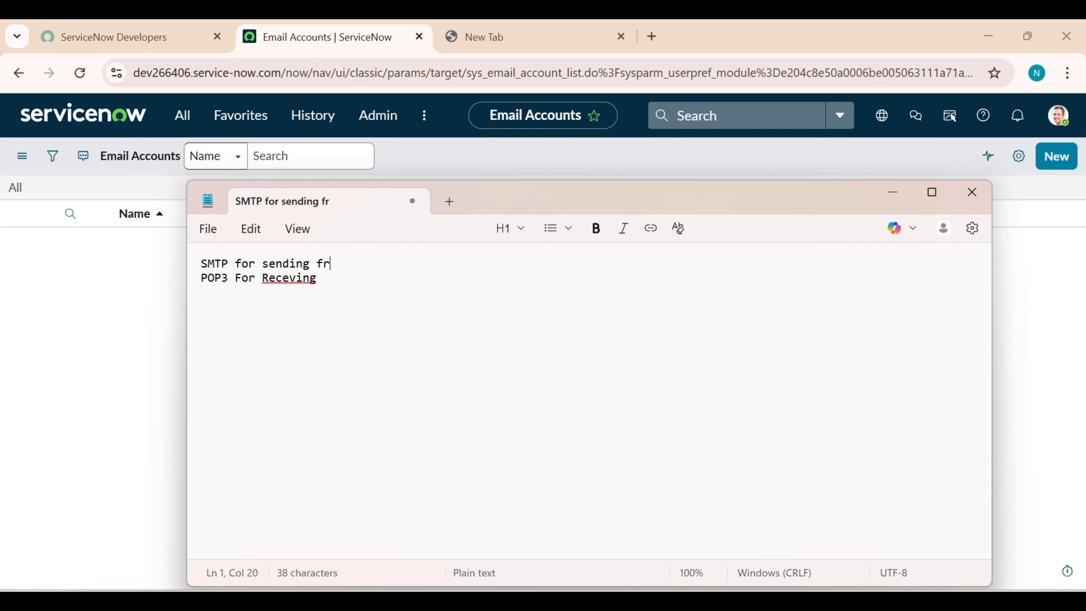
text(om servicenow)
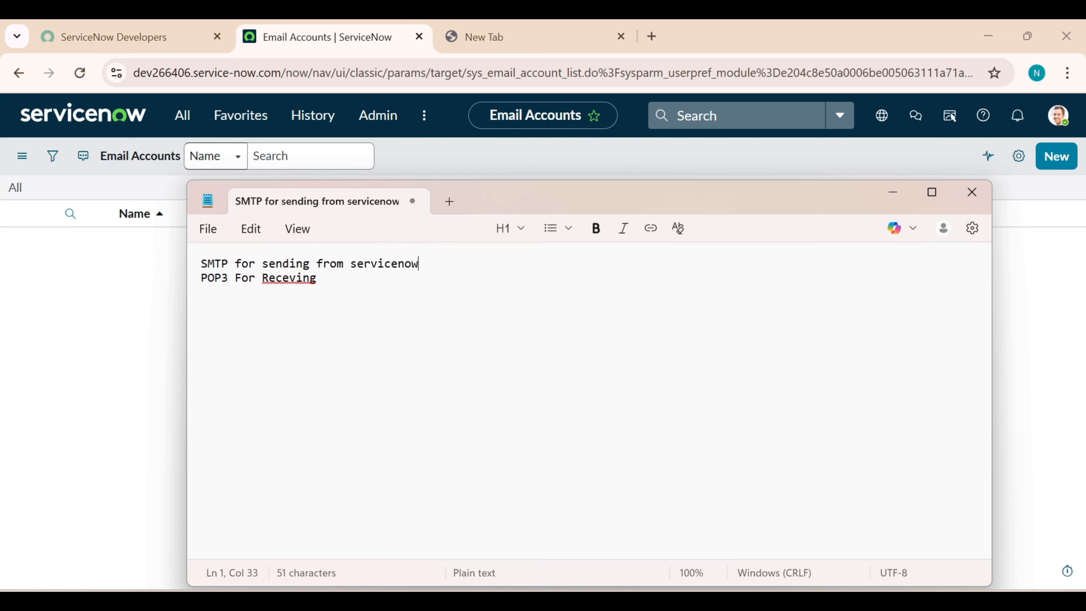
drag(228, 278, 200, 278)
click(323, 278)
key(ctrl+Home)
Highlight the Notepad text from SMTP through POP3 on line two
key(shift+Right)
key(shift+Down)
key(shift+Right)
key(shift+Right)
key(shift+Right)
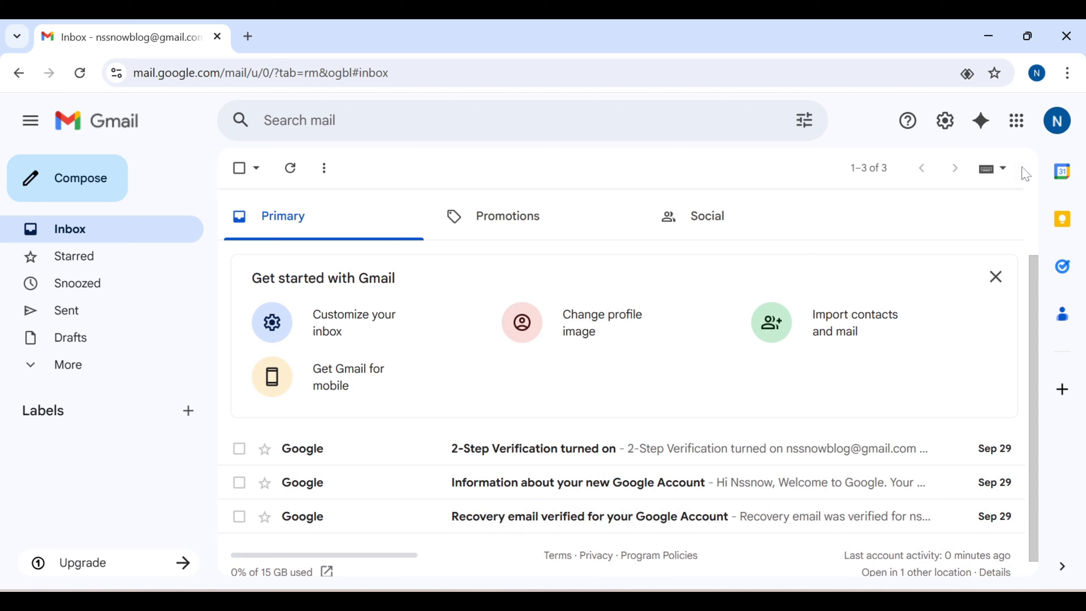
Open Gmail's full settings page through the gear's See all settings
click(1057, 128)
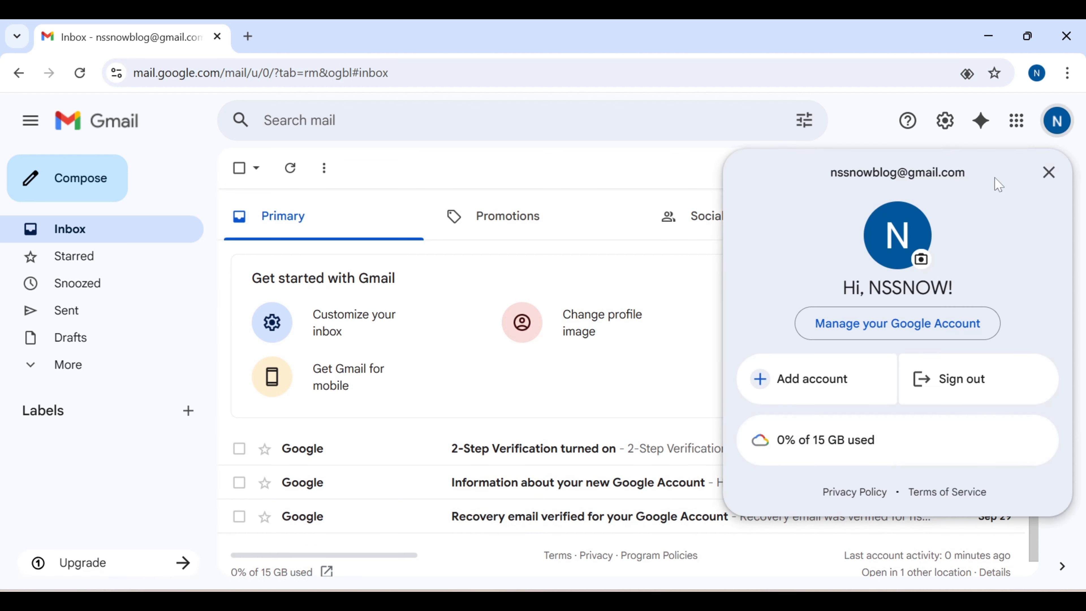
click(1048, 172)
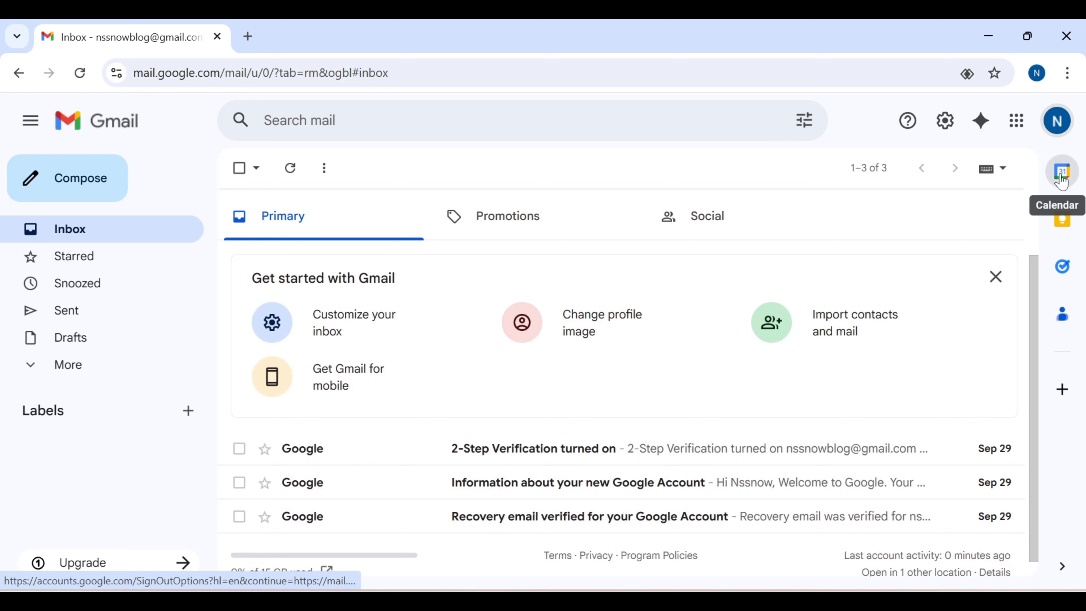
click(943, 128)
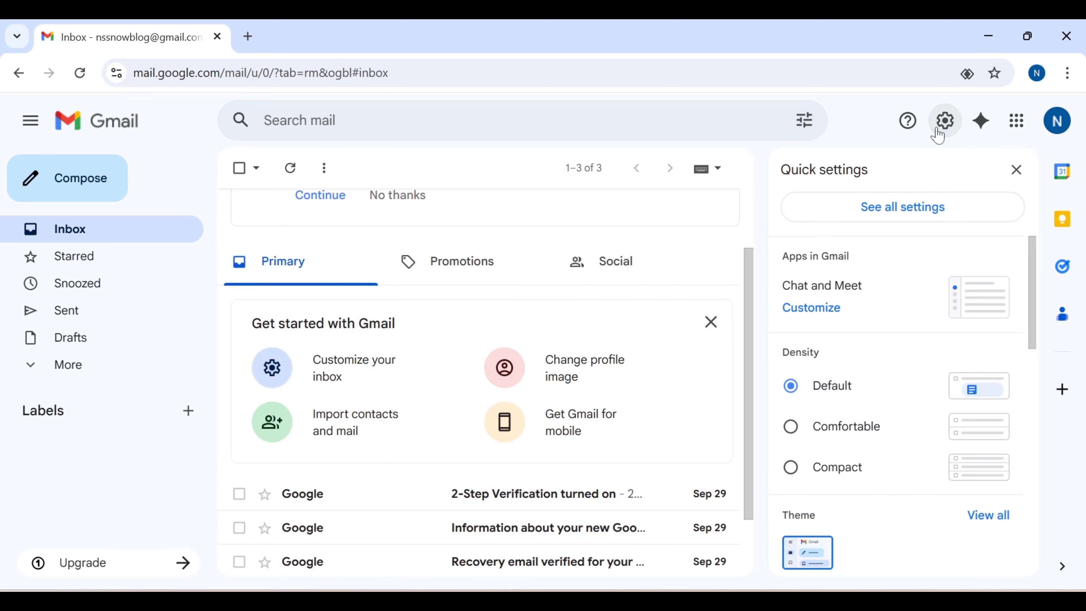
click(902, 207)
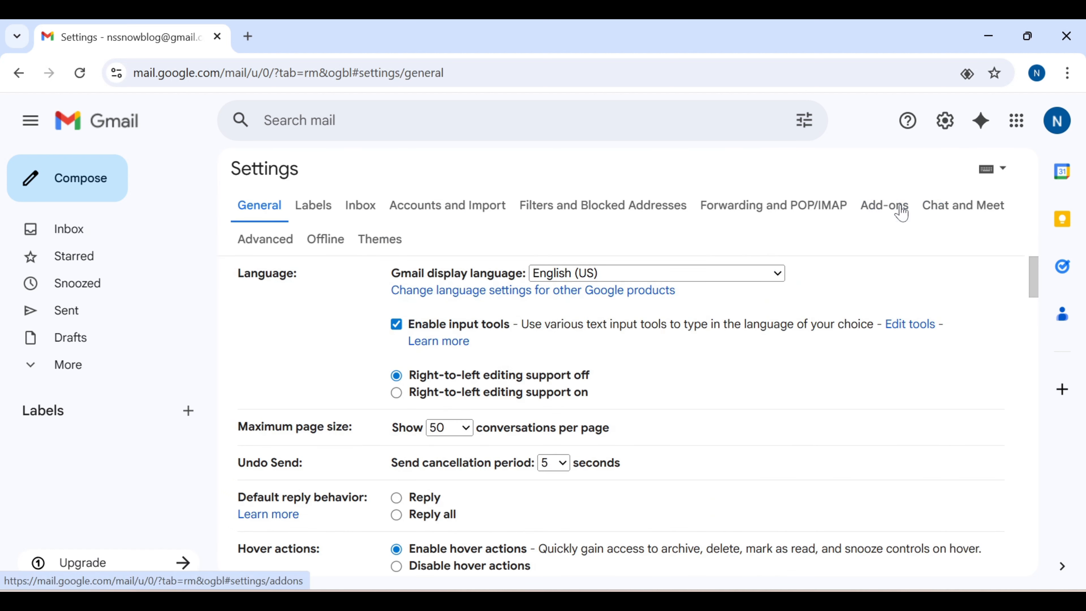
Enable POP for all mail, keep Auto-Expunge off, move deleted messages to Trash, and save
click(768, 210)
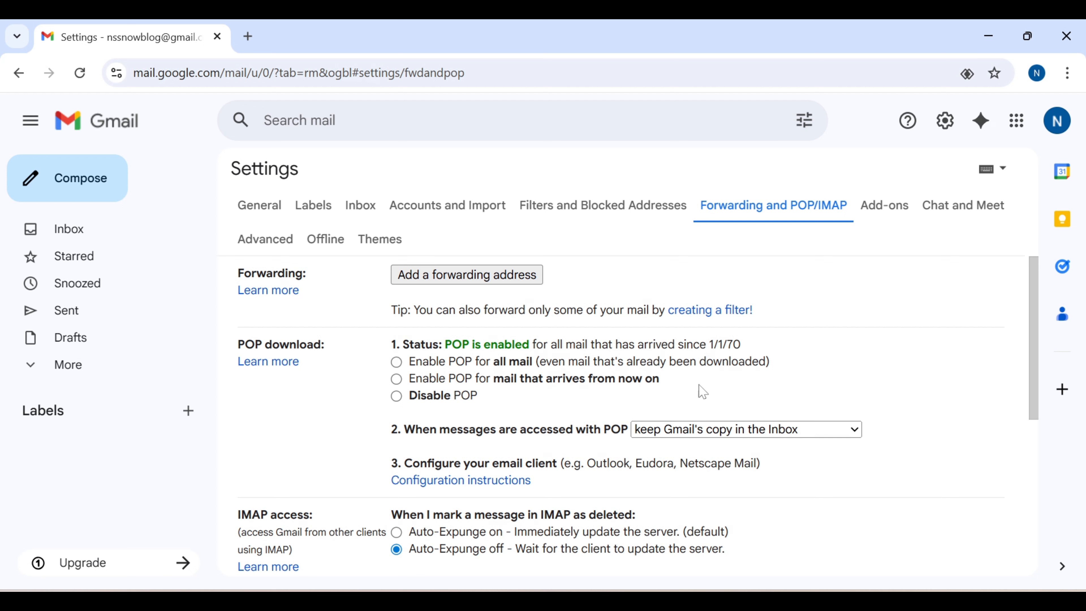
click(396, 362)
scroll(462, 363, down, 4)
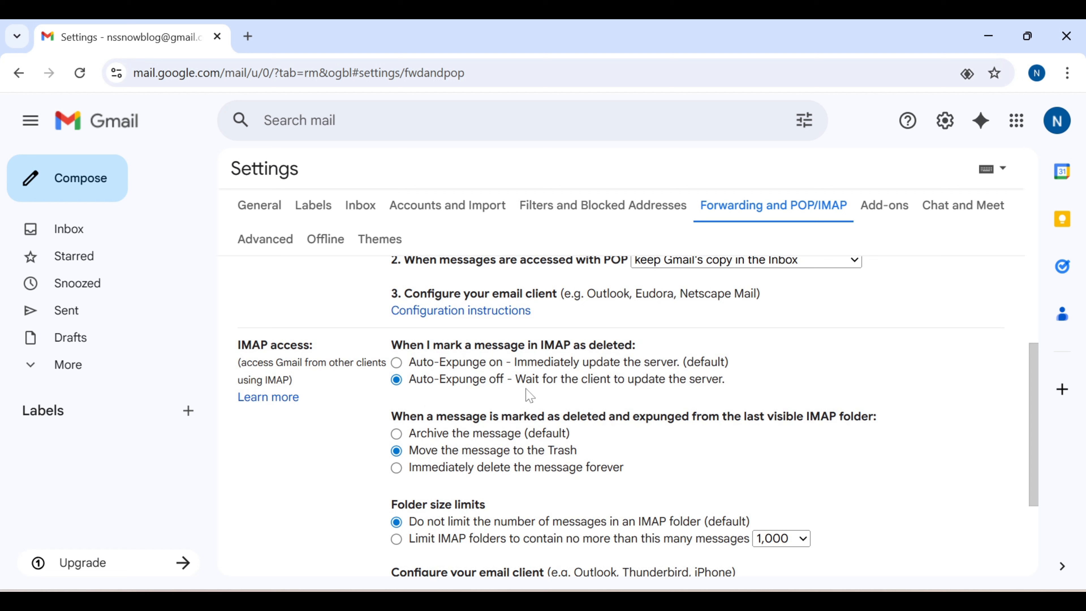
click(397, 362)
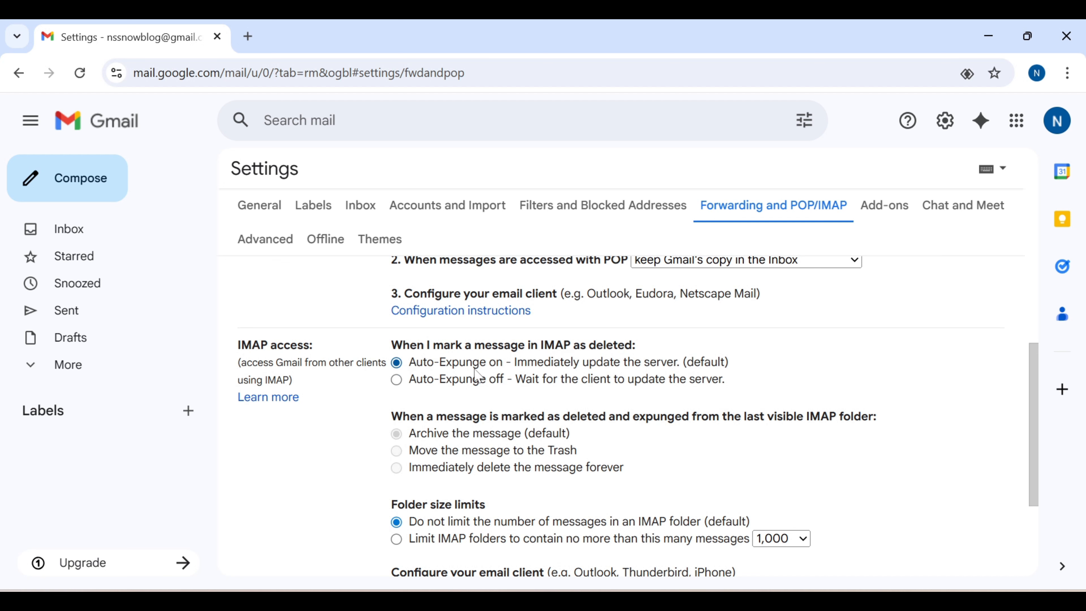
click(397, 382)
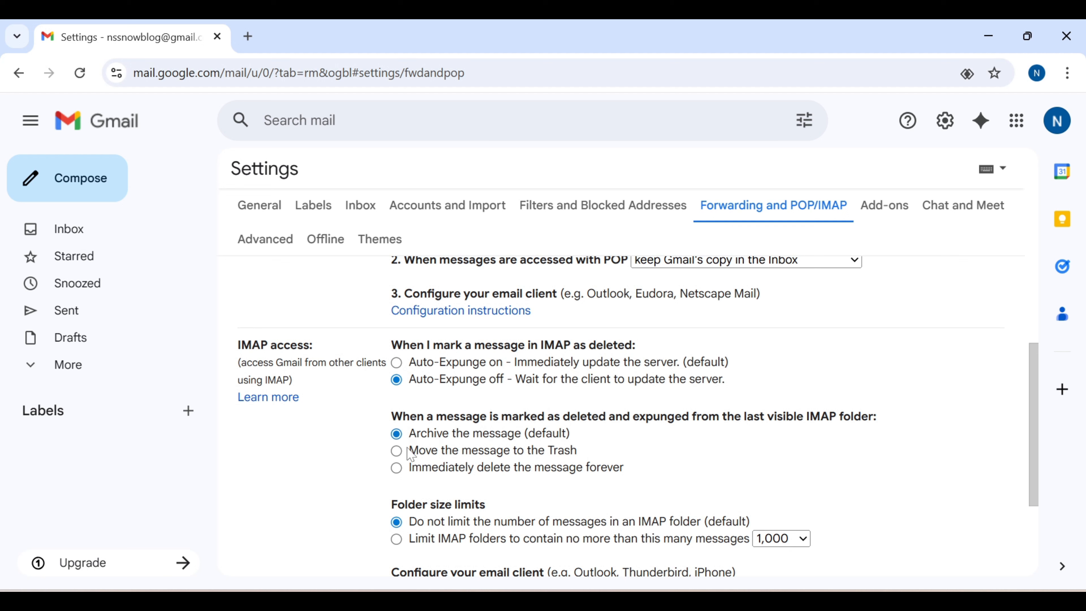
click(395, 451)
scroll(742, 441, down, 3)
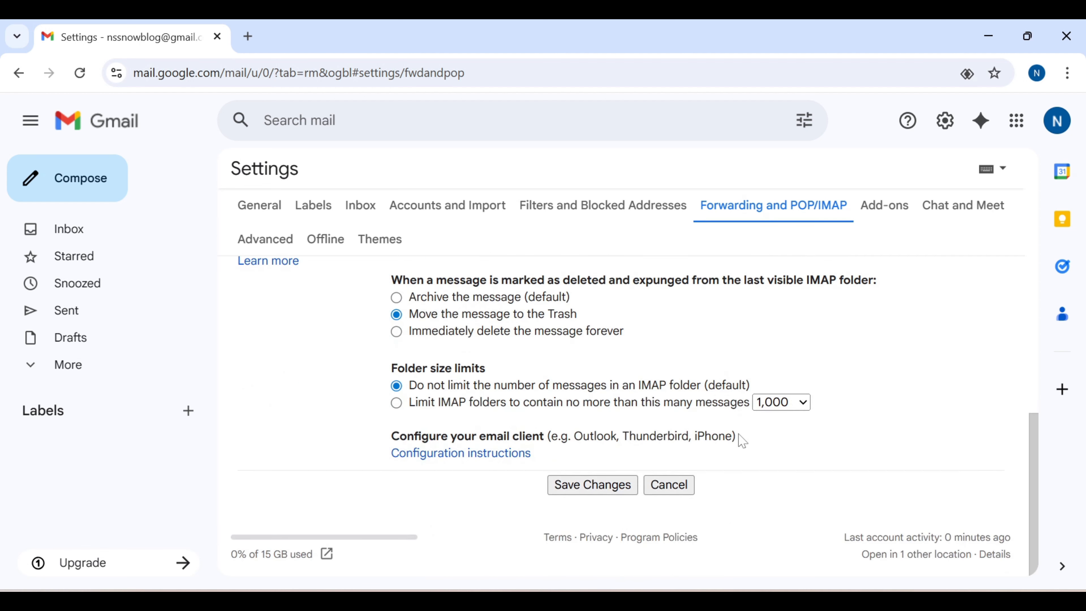
click(625, 483)
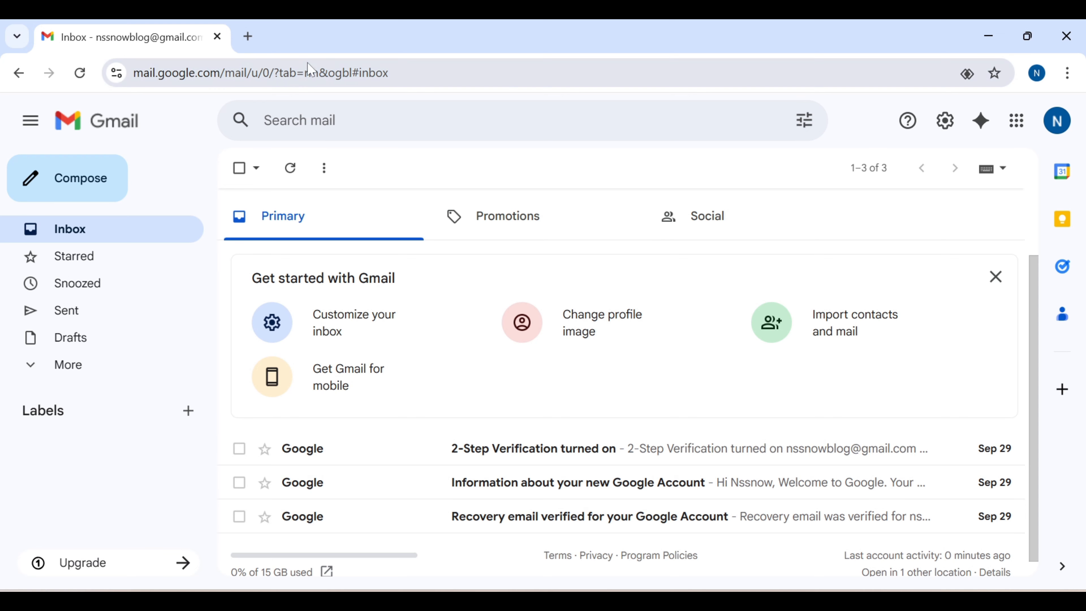
In a new tab, search Google Account Security for 'app p' and open App passwords
click(247, 36)
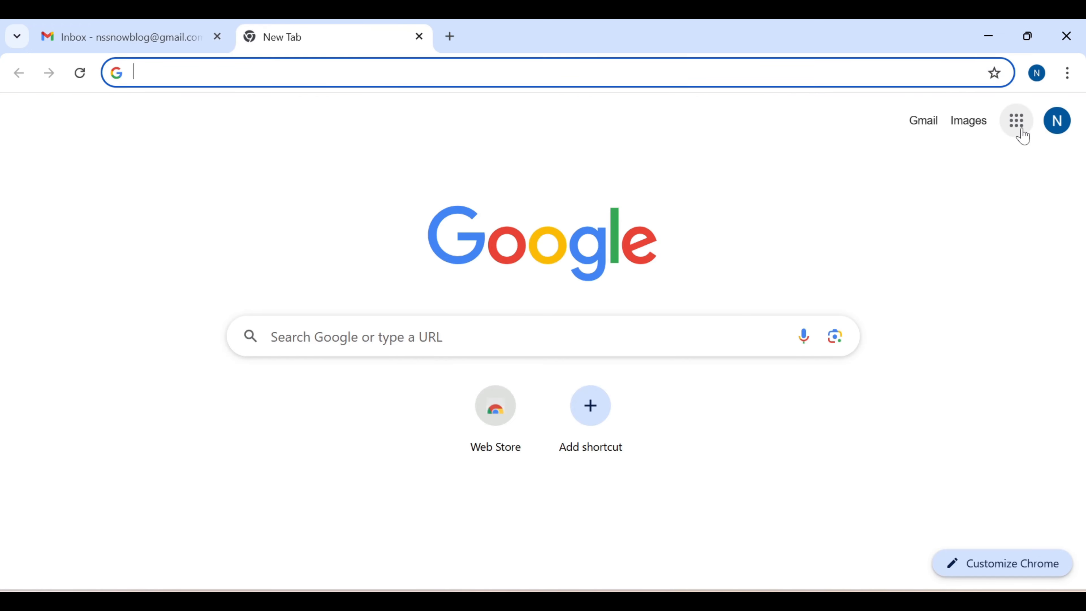
click(1022, 131)
click(863, 214)
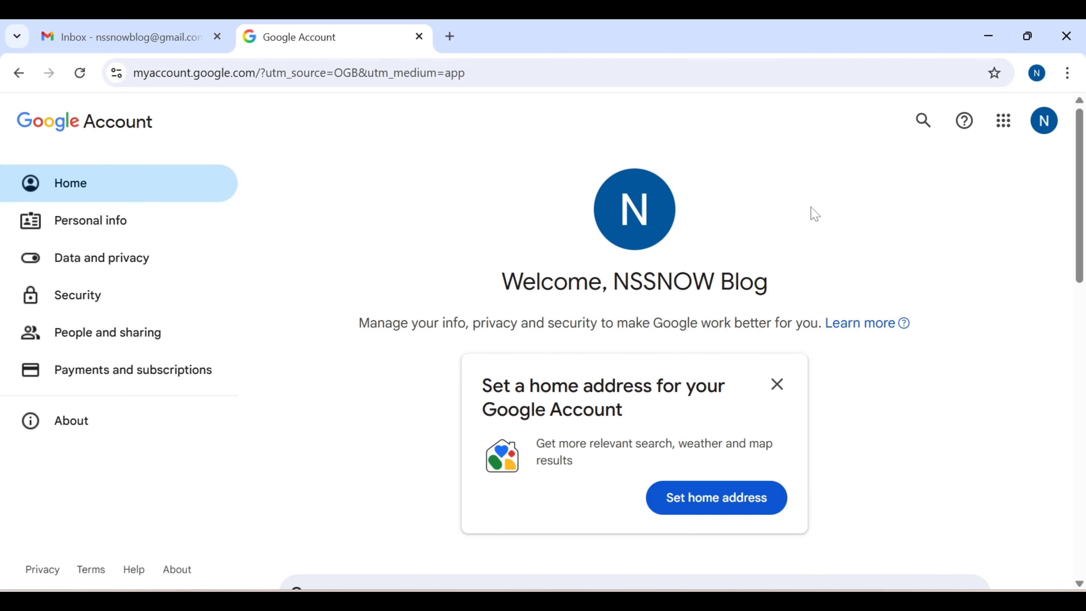
click(95, 299)
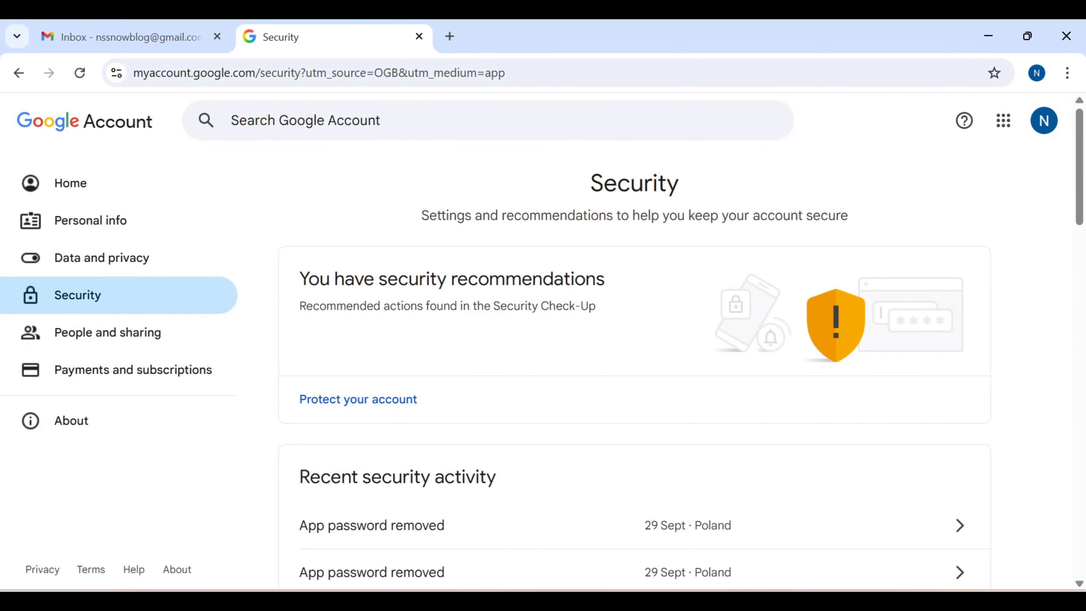
click(323, 136)
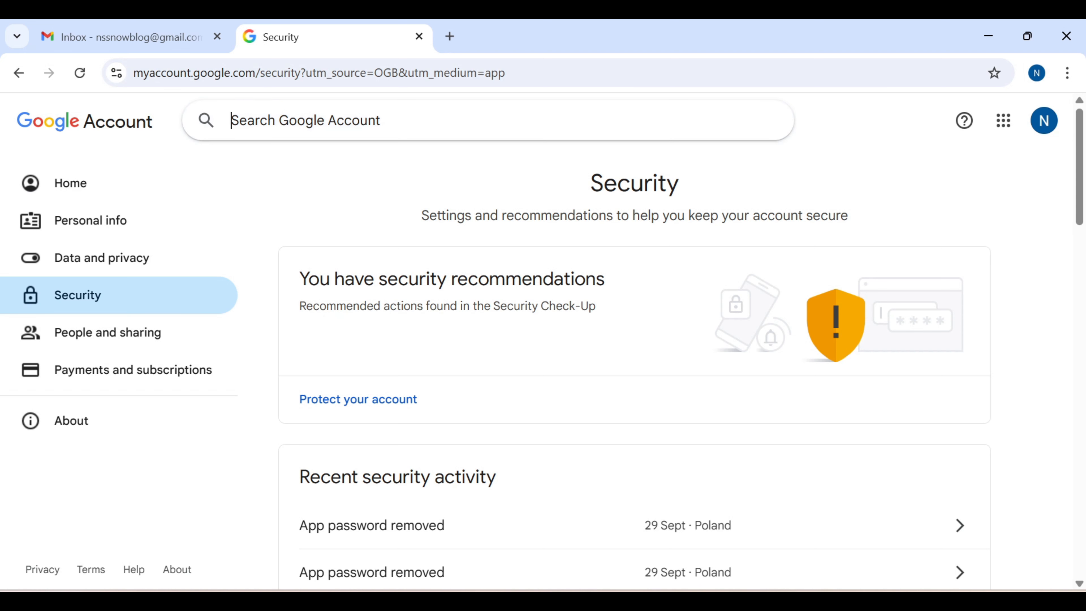
text(ap)
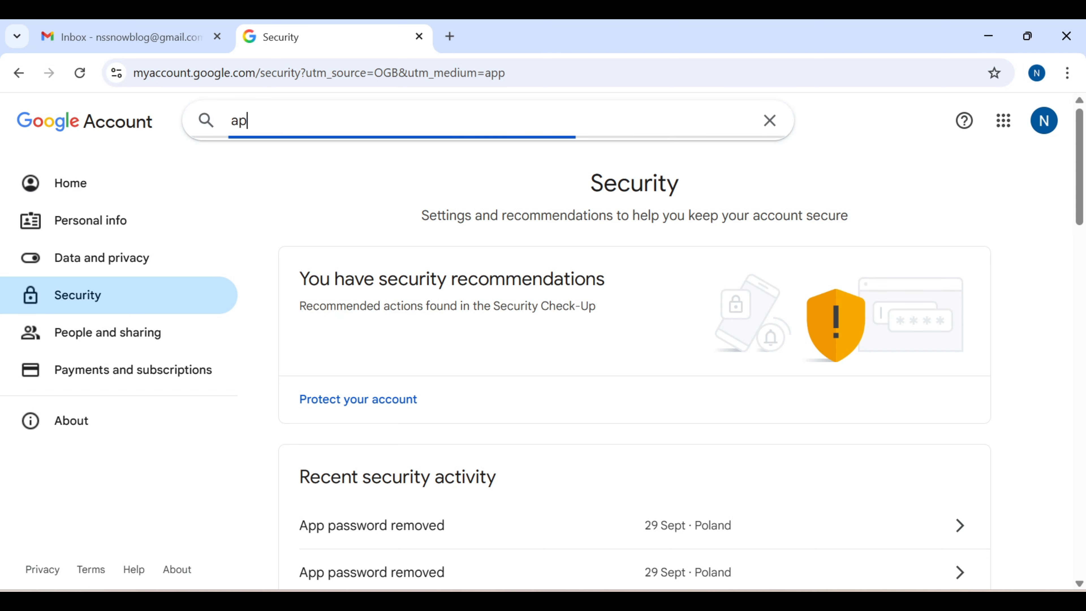
text(p p)
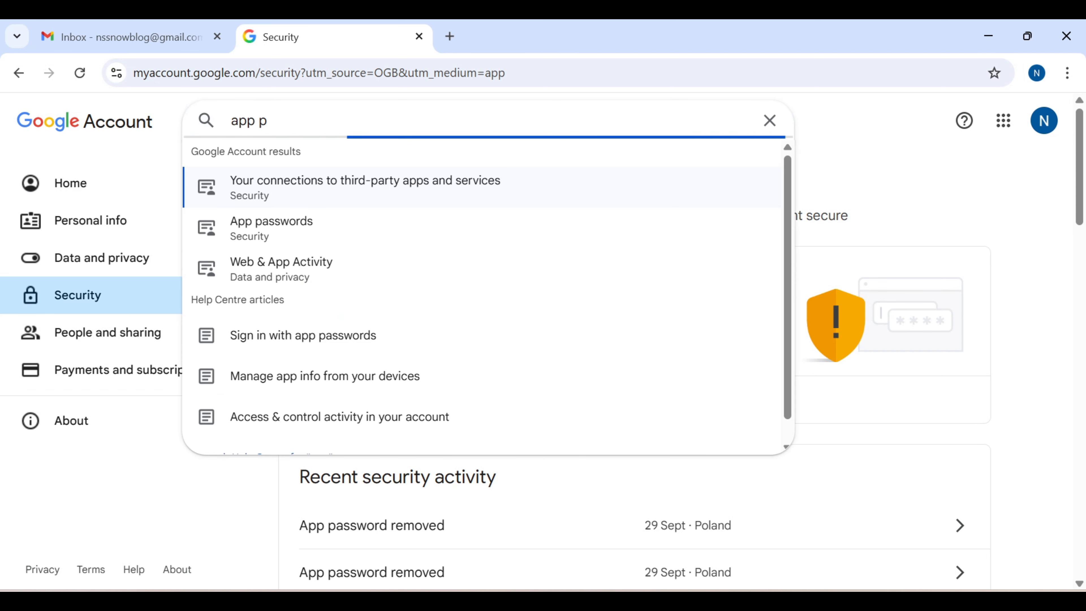
click(319, 183)
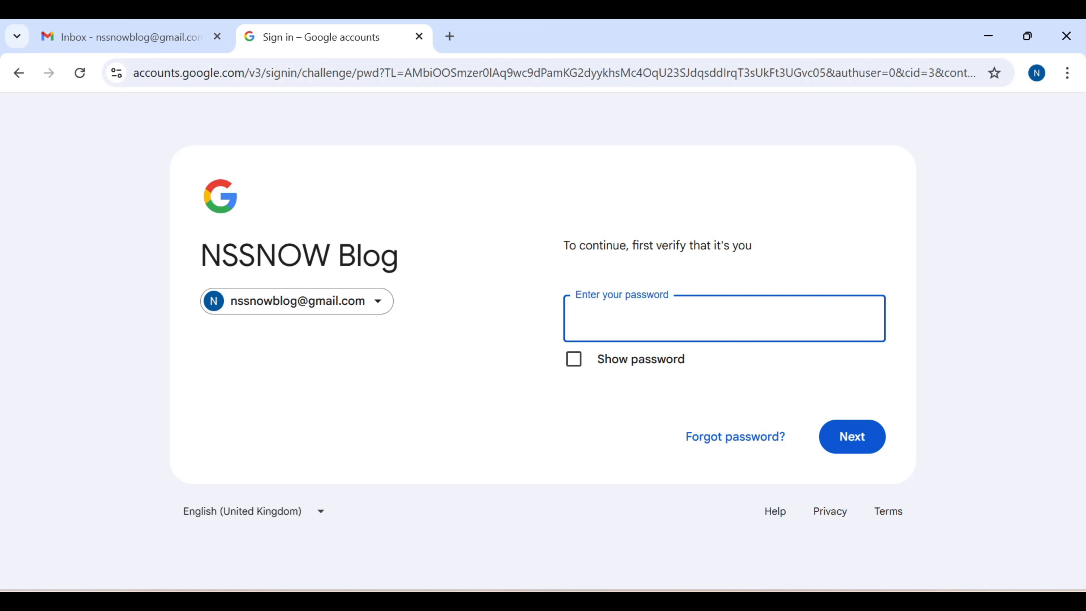
Re-enter the Google account password, then create an app password named DevPDI
text(••••••••)
key(Return)
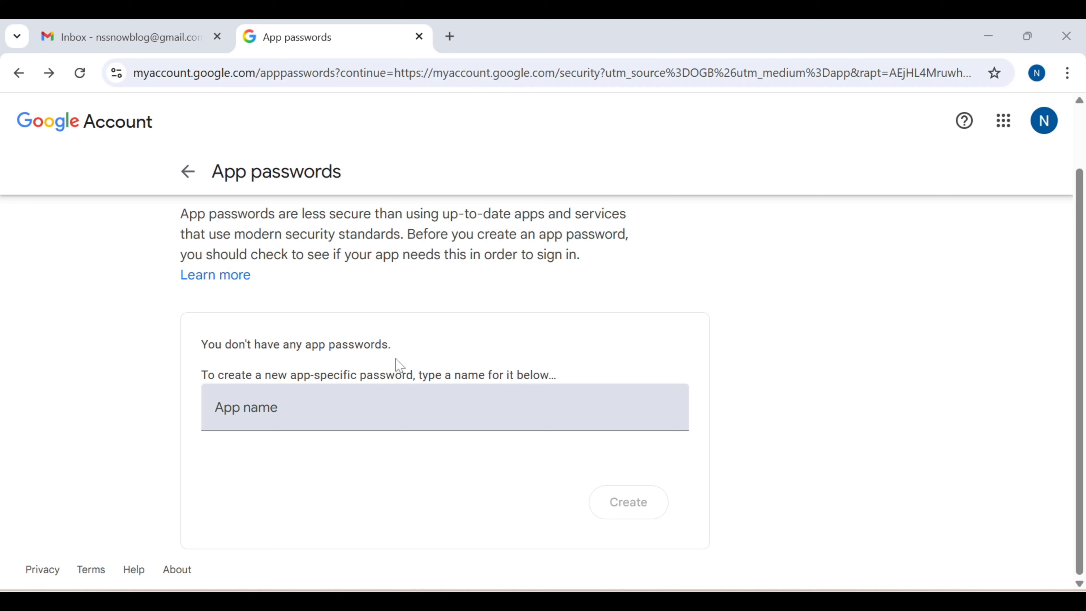
click(312, 421)
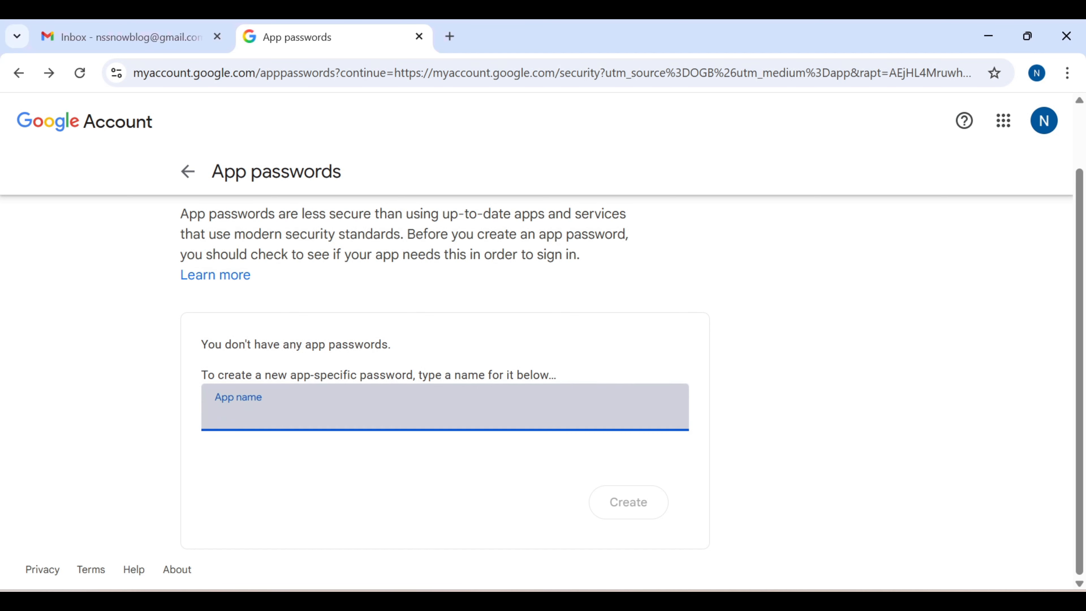
text(Dev)
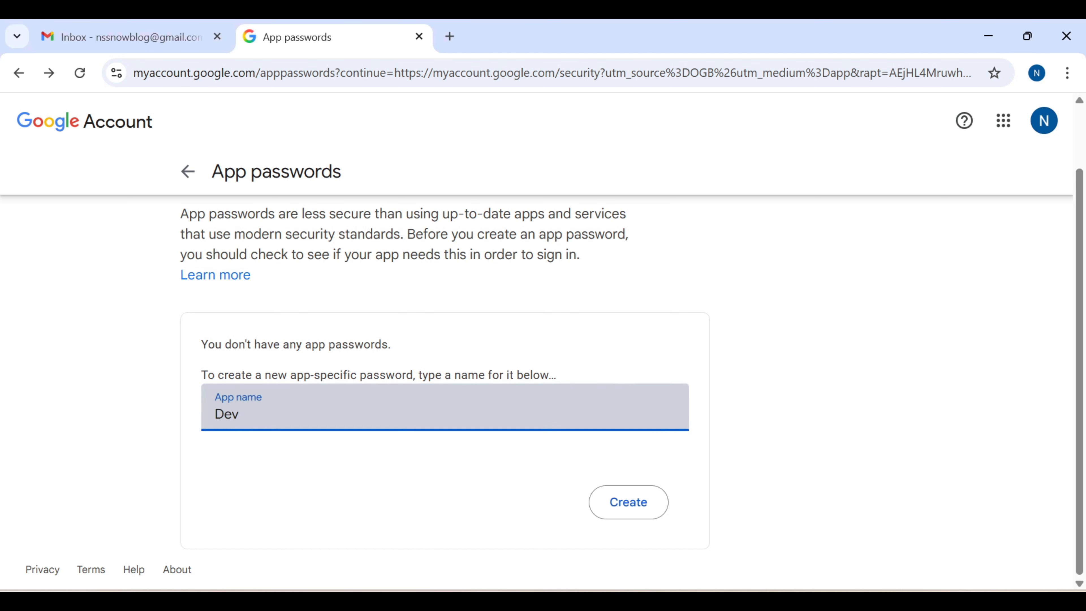
text(PDI)
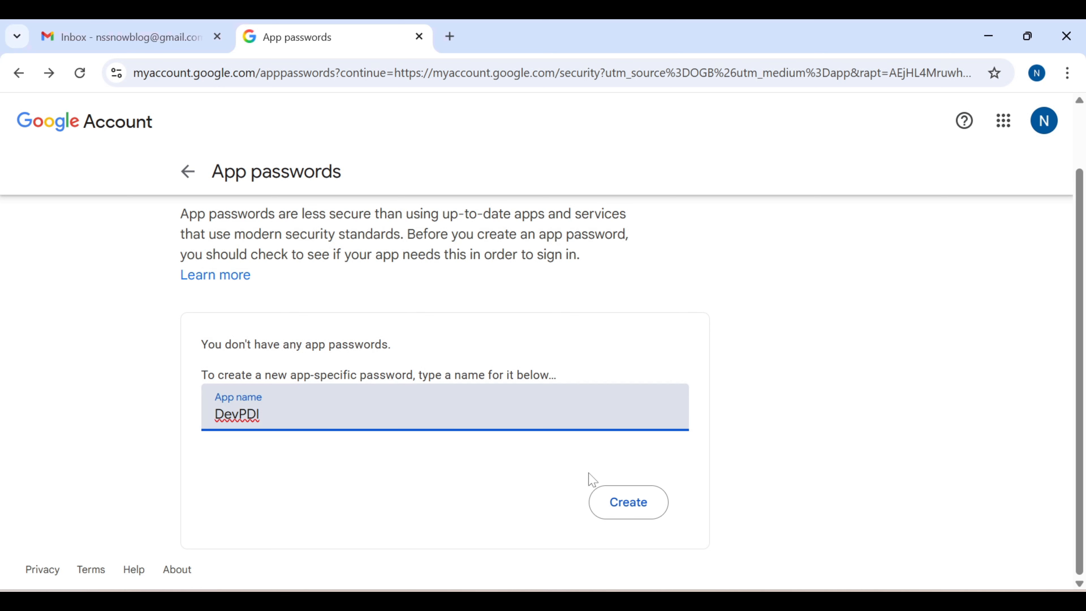
click(612, 504)
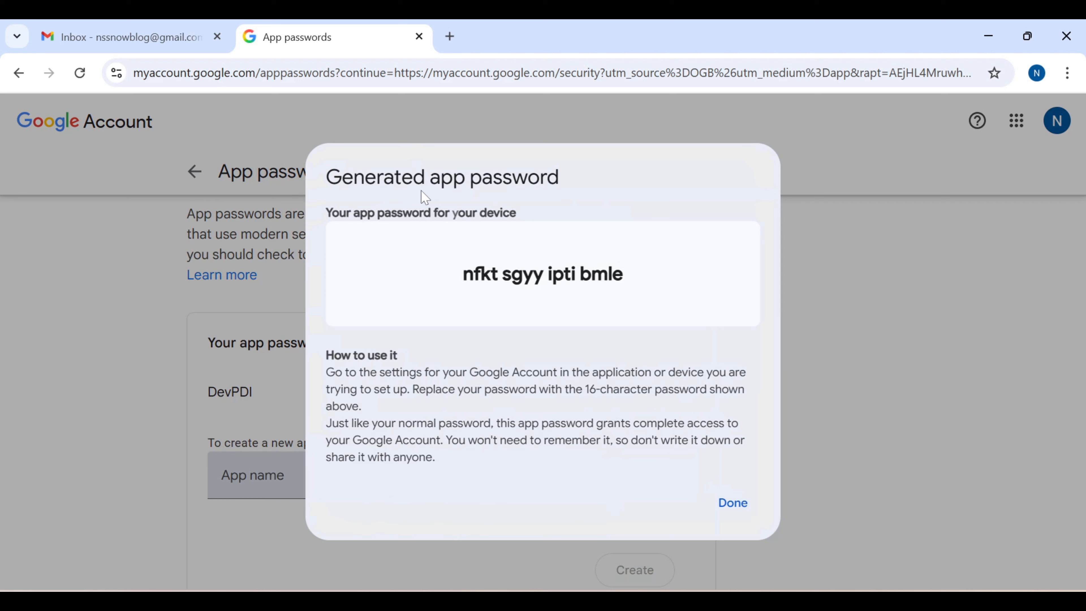
Save the generated app password in Notepad, close its dialog, and return to ServiceNow
drag(632, 276, 463, 274)
key(ctrl+c)
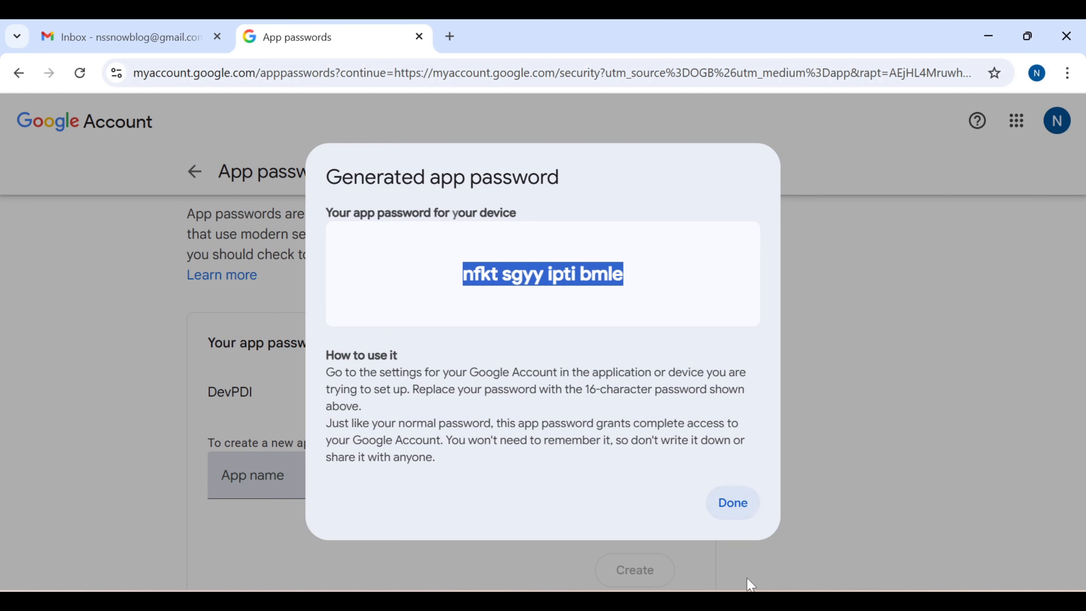
click(743, 602)
key(ctrl+v)
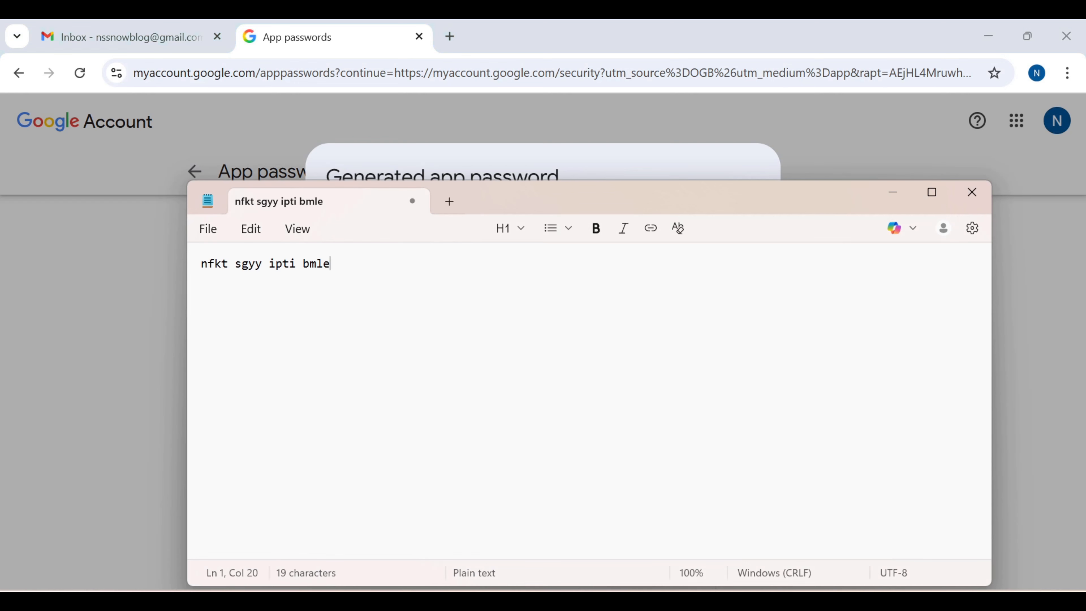
click(898, 193)
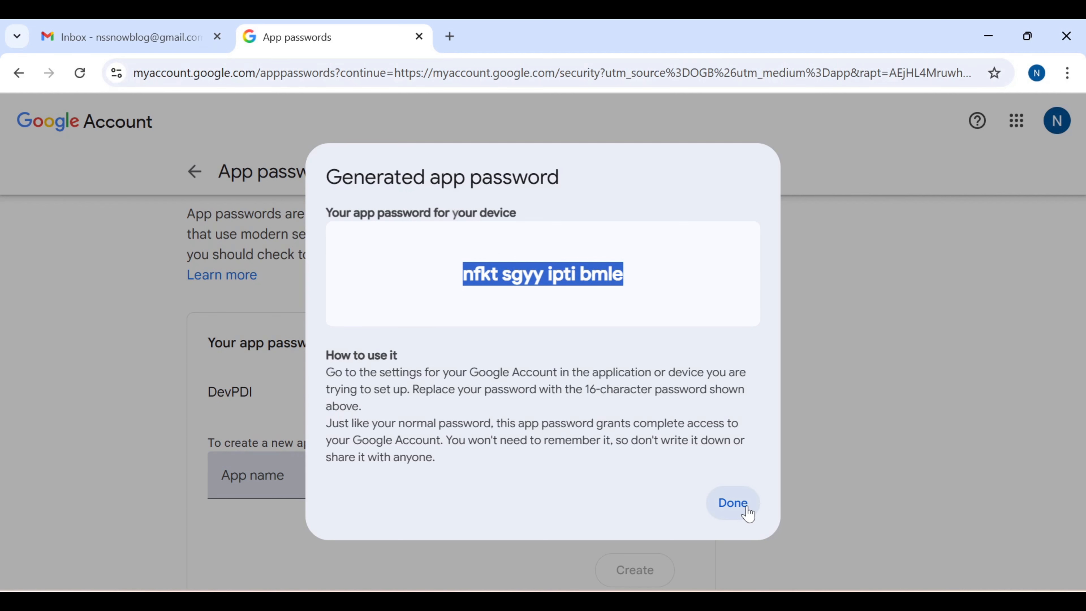
click(732, 504)
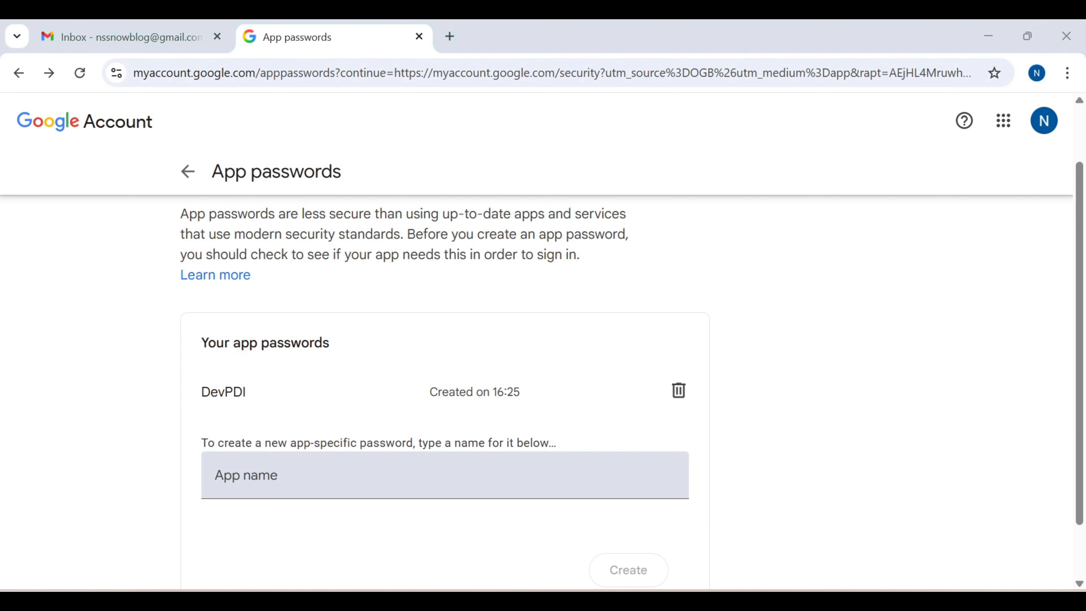
click(607, 534)
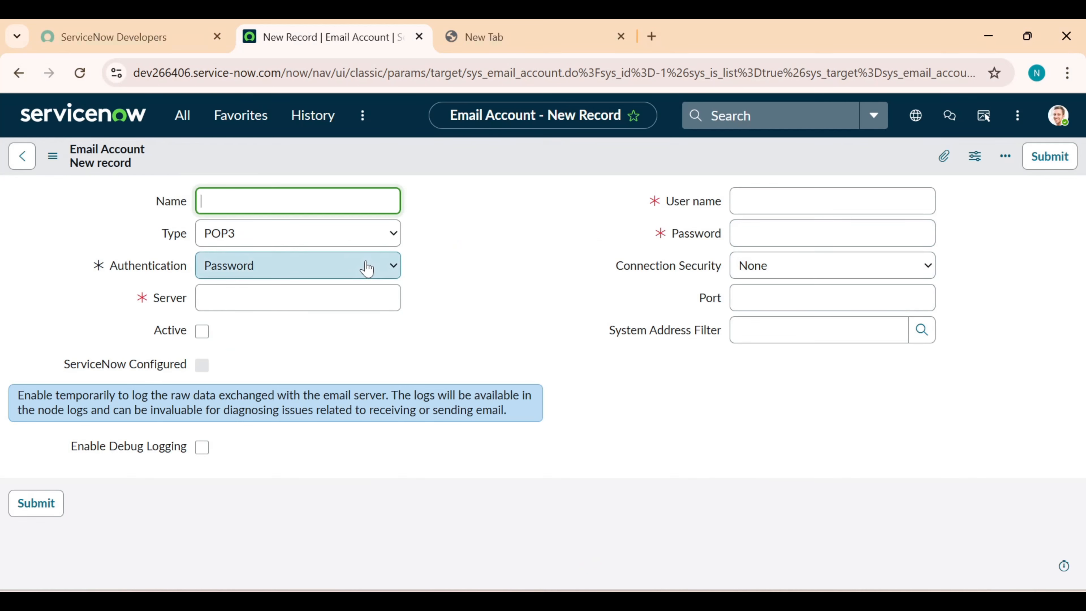
Start a new email account named SMTP with type SMTP
click(23, 160)
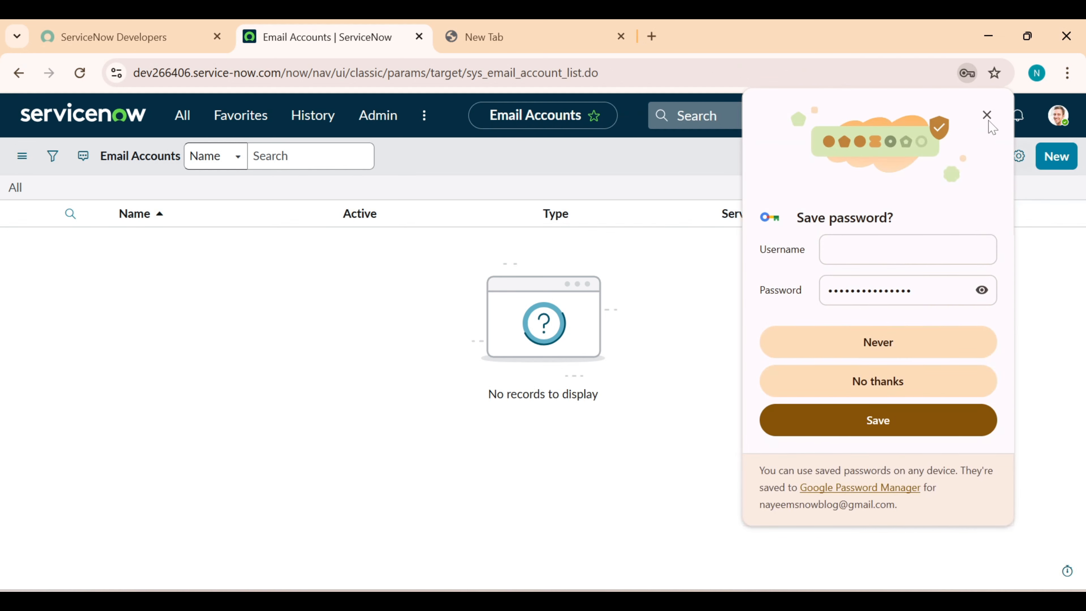
click(987, 115)
click(1057, 158)
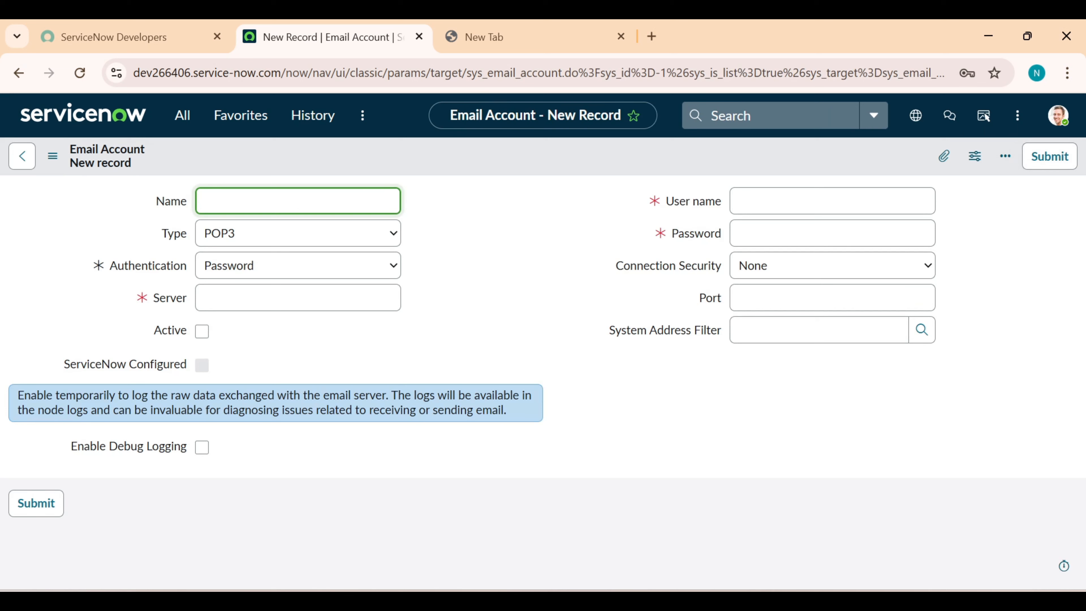
text(SMTP)
click(326, 245)
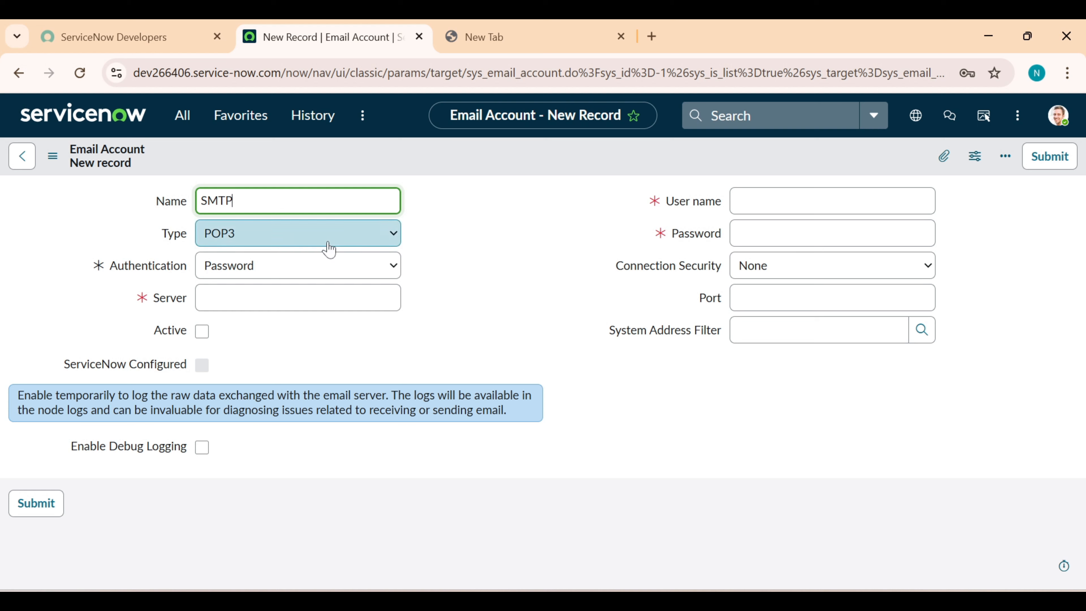
click(295, 301)
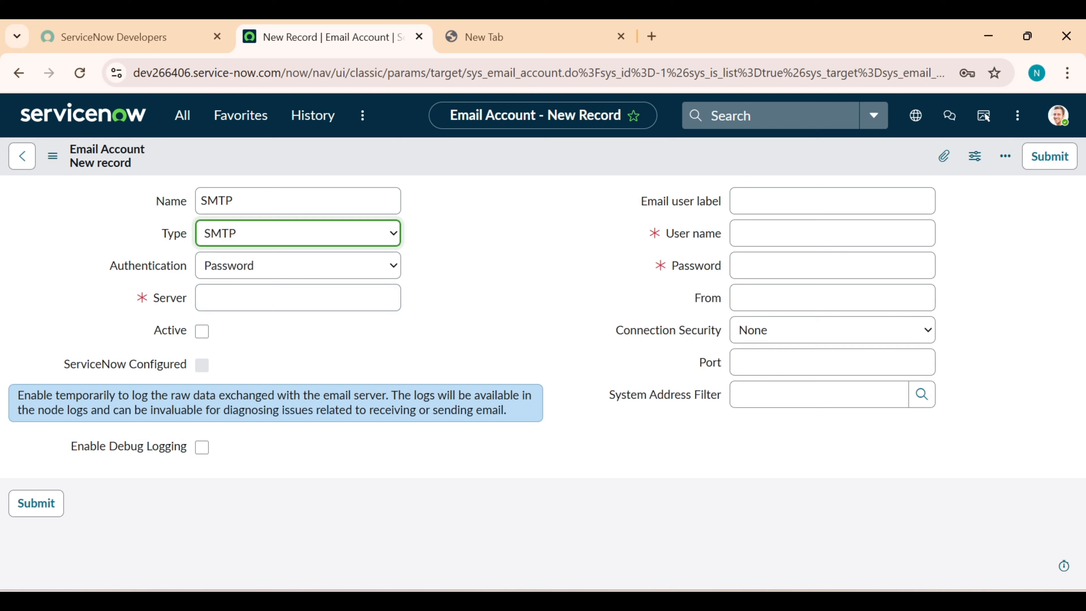
Enter label DEV266406, the Gmail address as user name, and the app password from Notepad
click(823, 201)
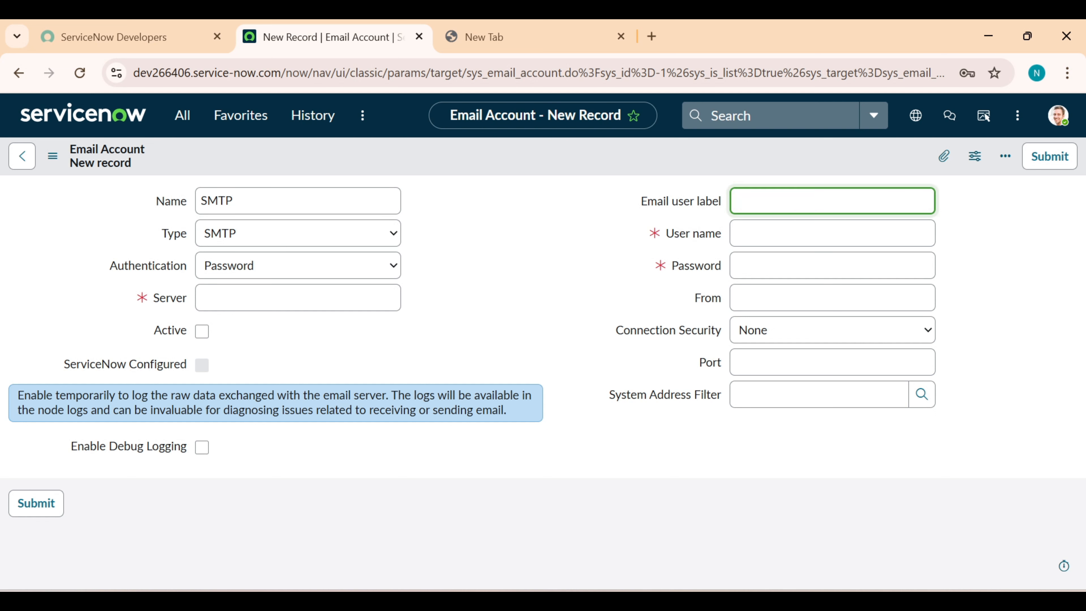
text(DEV266406)
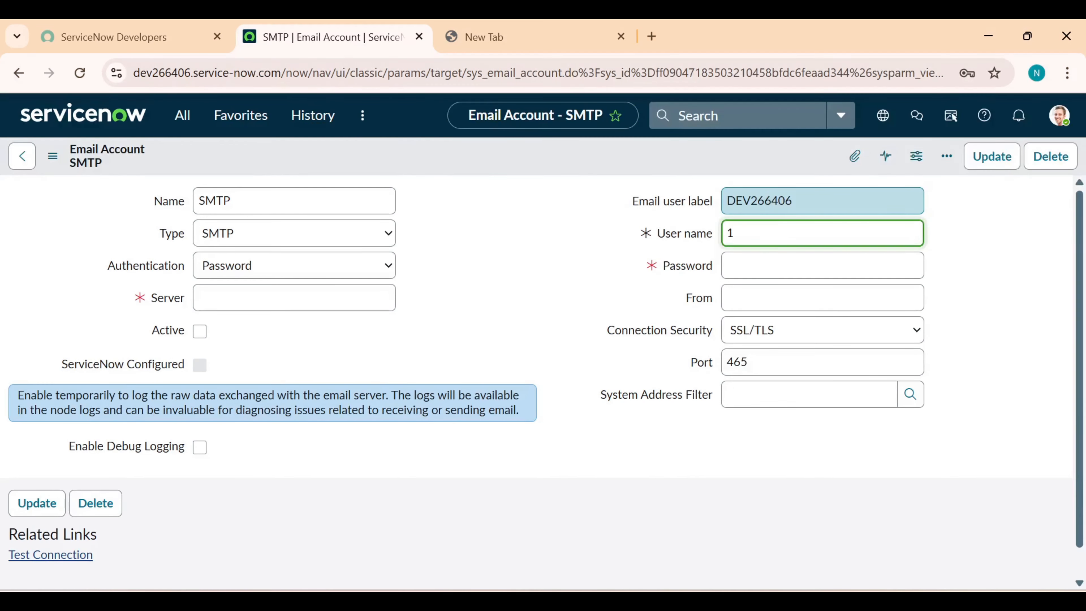
click(579, 252)
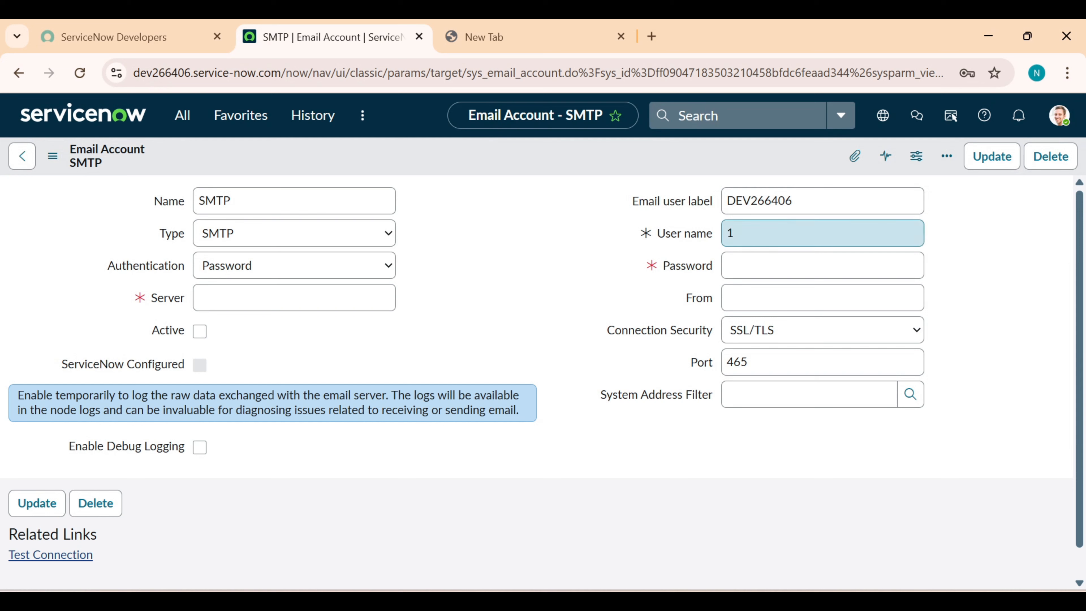
click(799, 233)
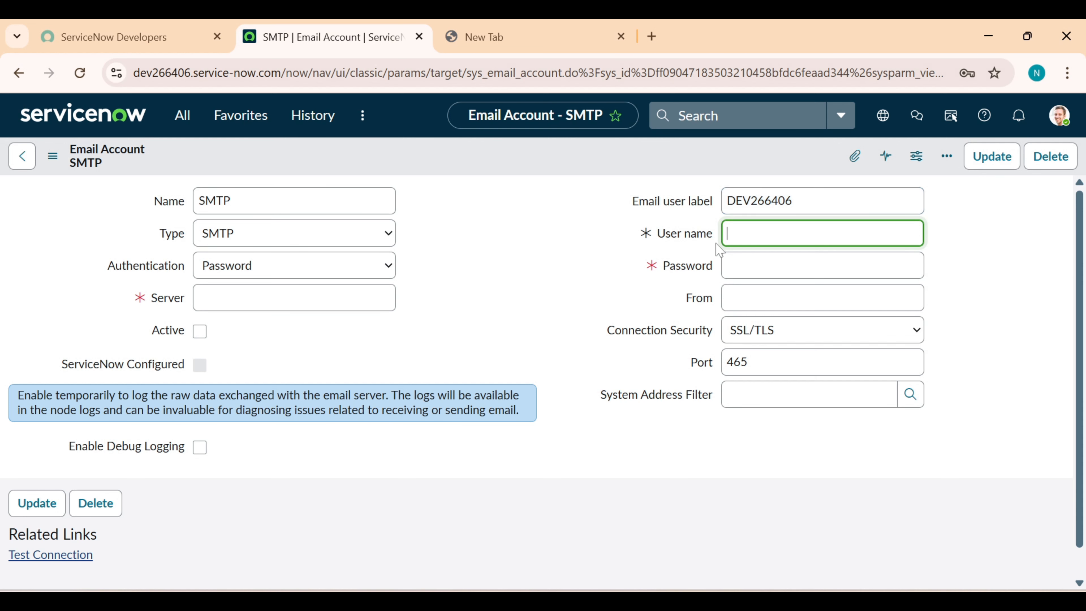
key(ctrl+v)
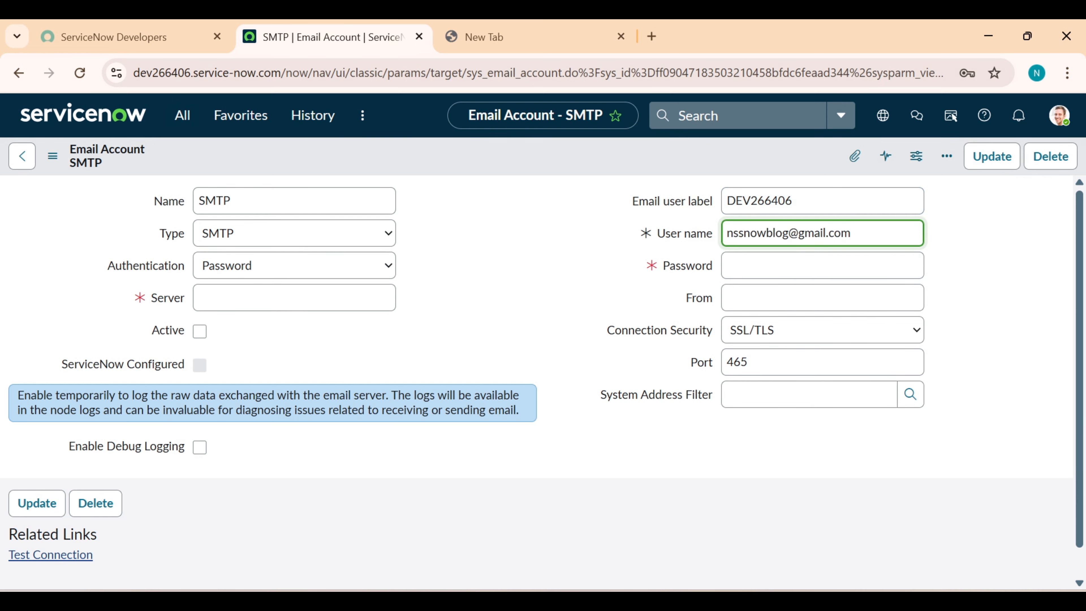
click(723, 601)
drag(330, 264, 196, 266)
click(66, 279)
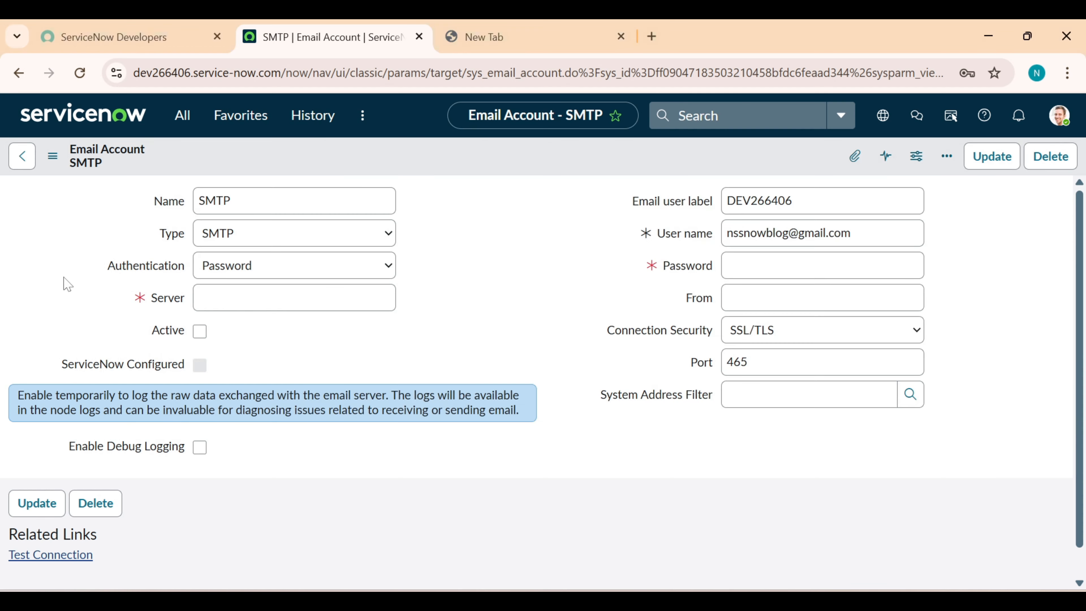
click(750, 270)
key(ctrl+v)
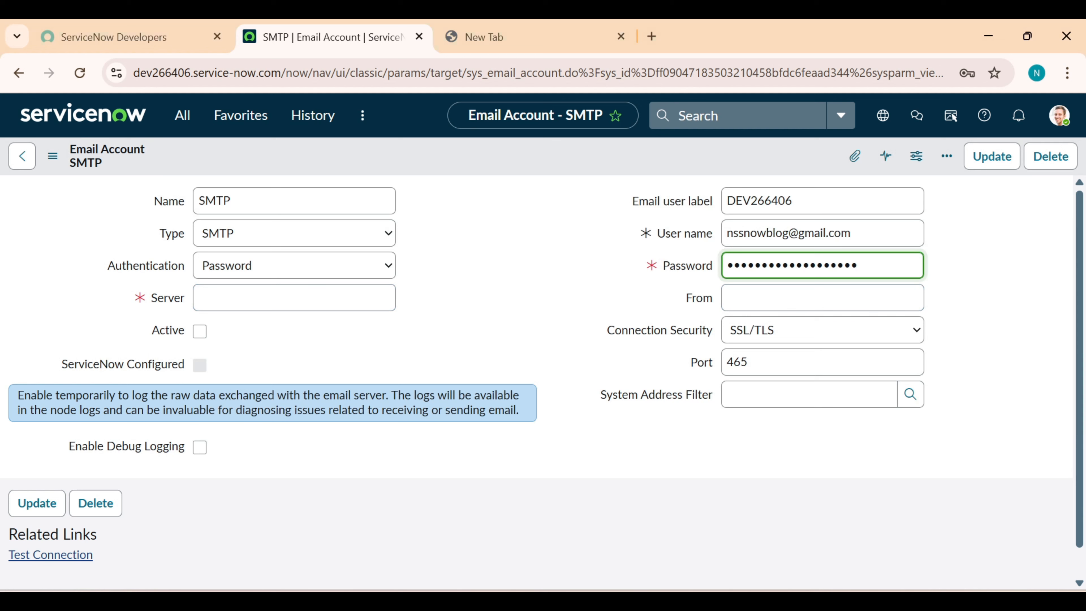
Set server smtp.gmail.com with SSL/TLS connection security
click(295, 298)
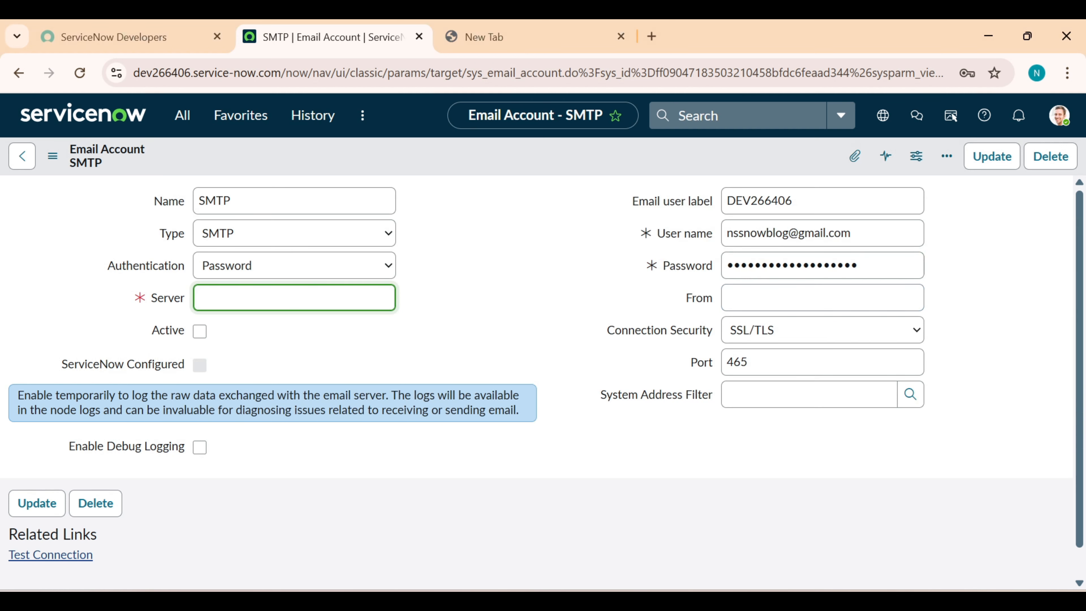
text(smtp.gmail.com)
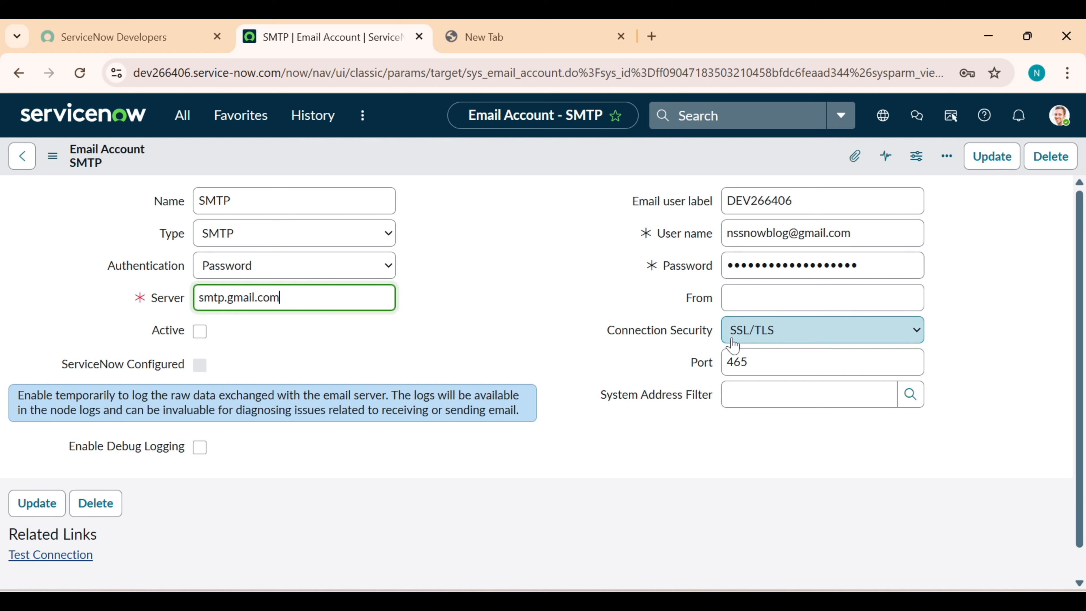
click(772, 343)
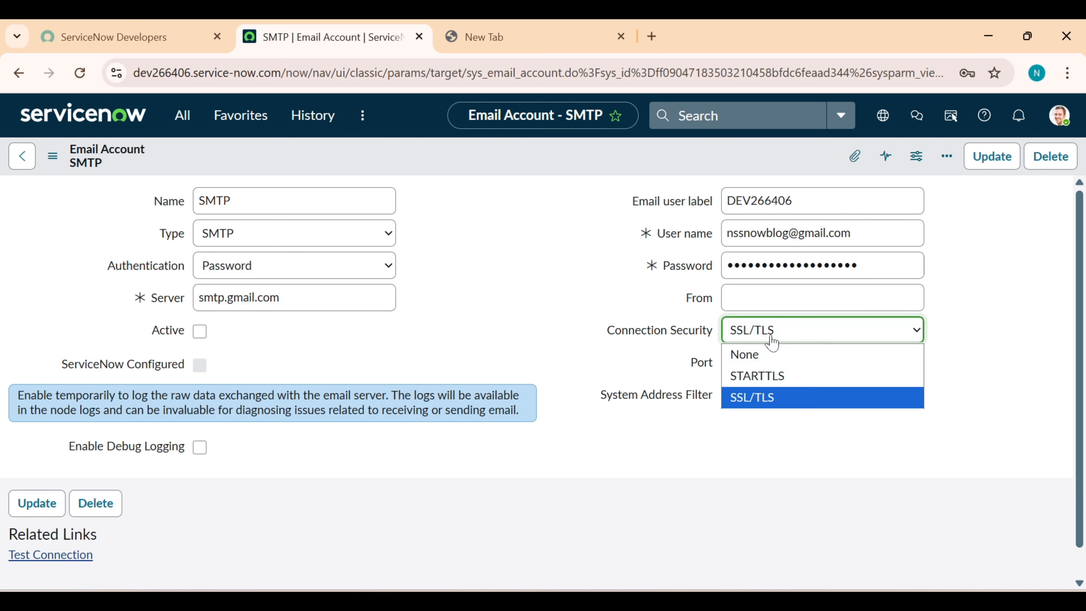
click(765, 407)
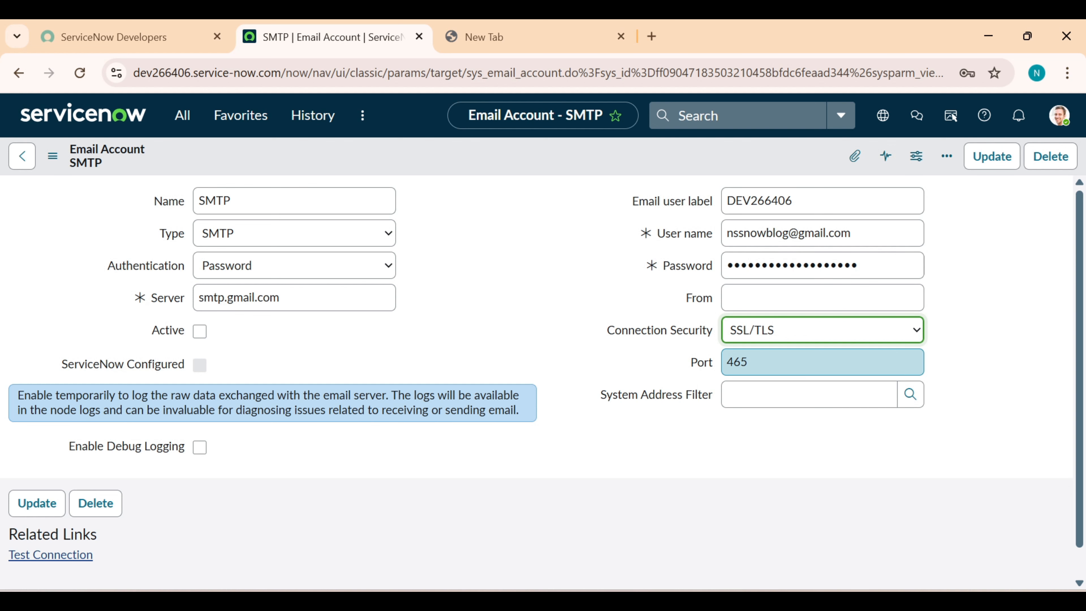
Save the SMTP account and run a successful connection test
right_click(557, 146)
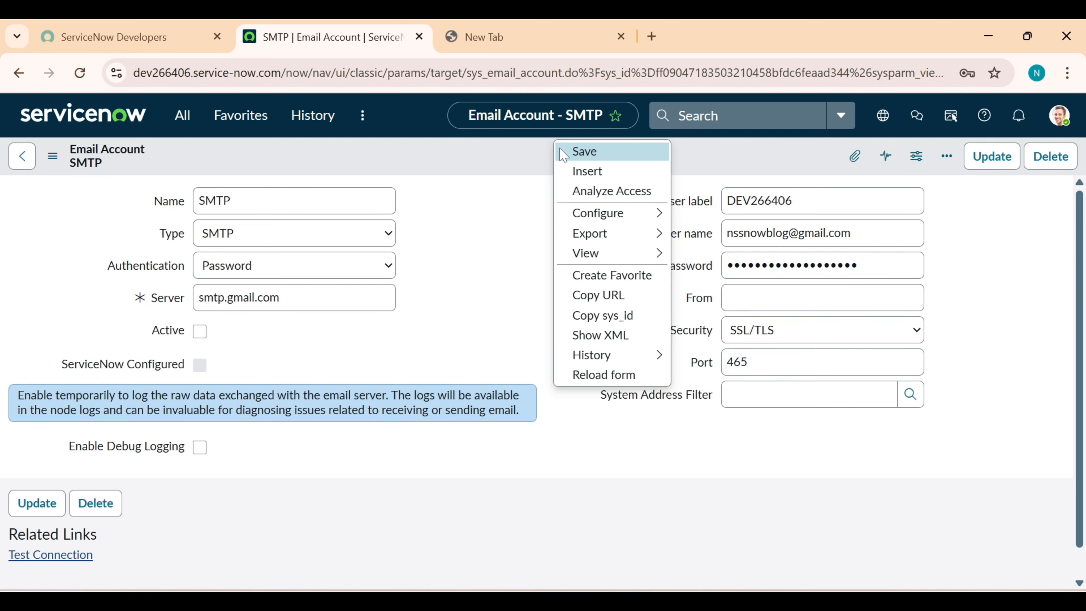
click(562, 152)
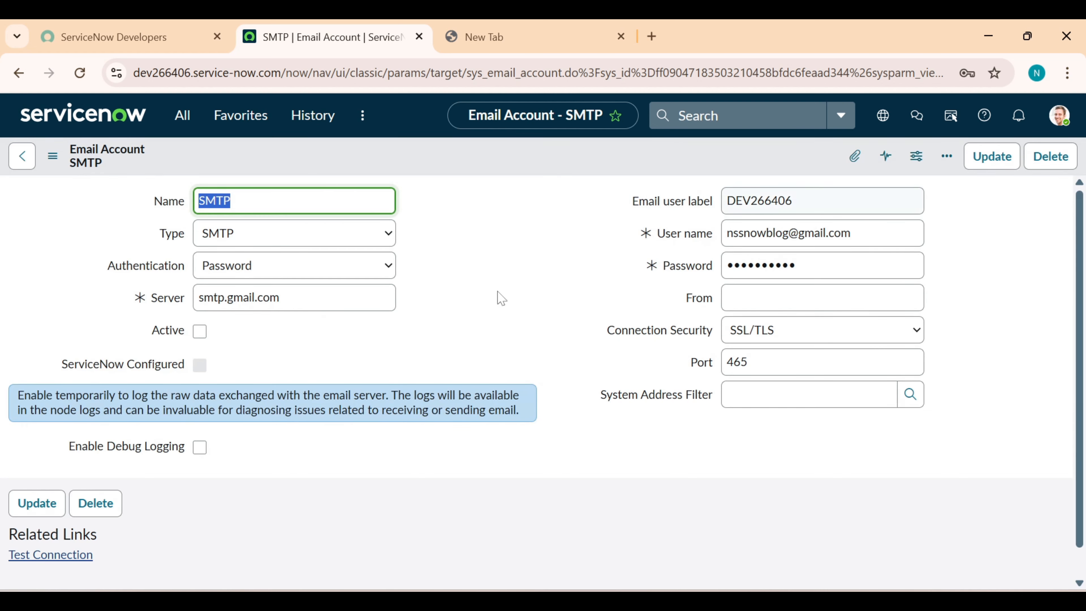
click(62, 555)
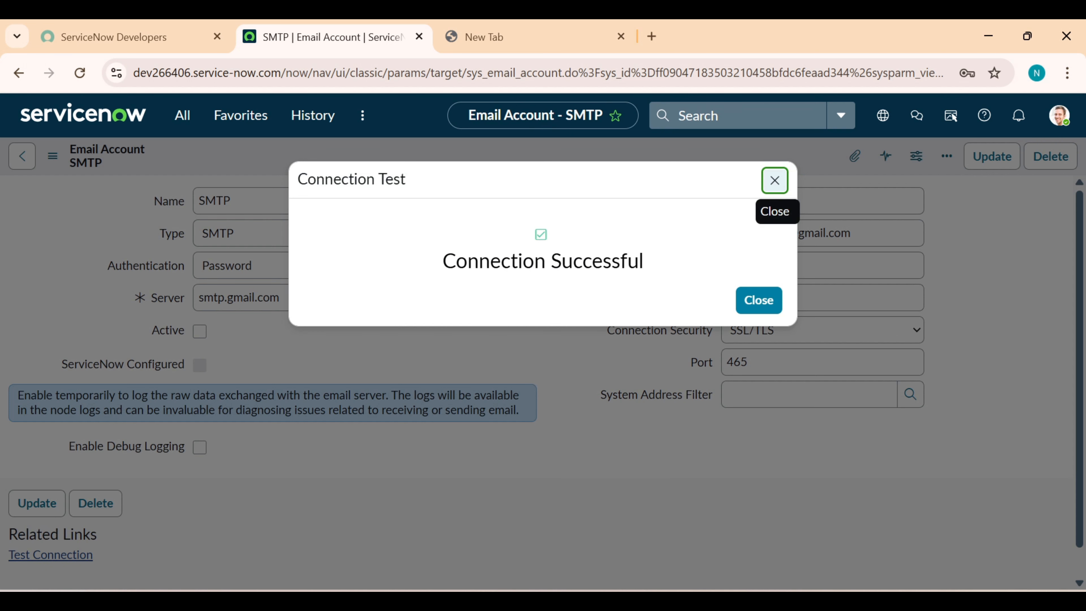
click(758, 300)
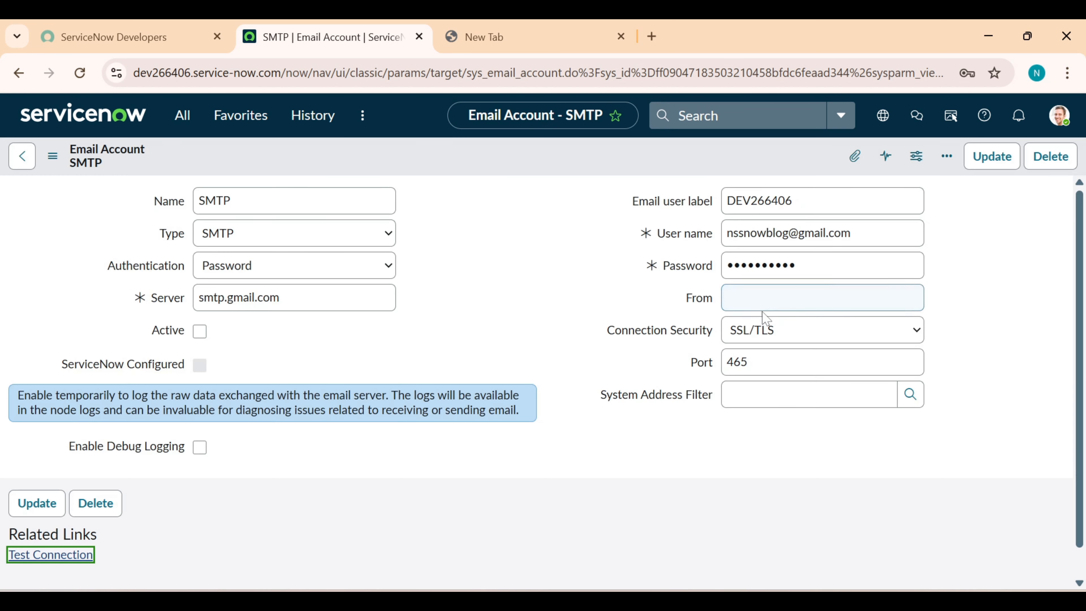
Mark the SMTP account Active and save it again
click(200, 331)
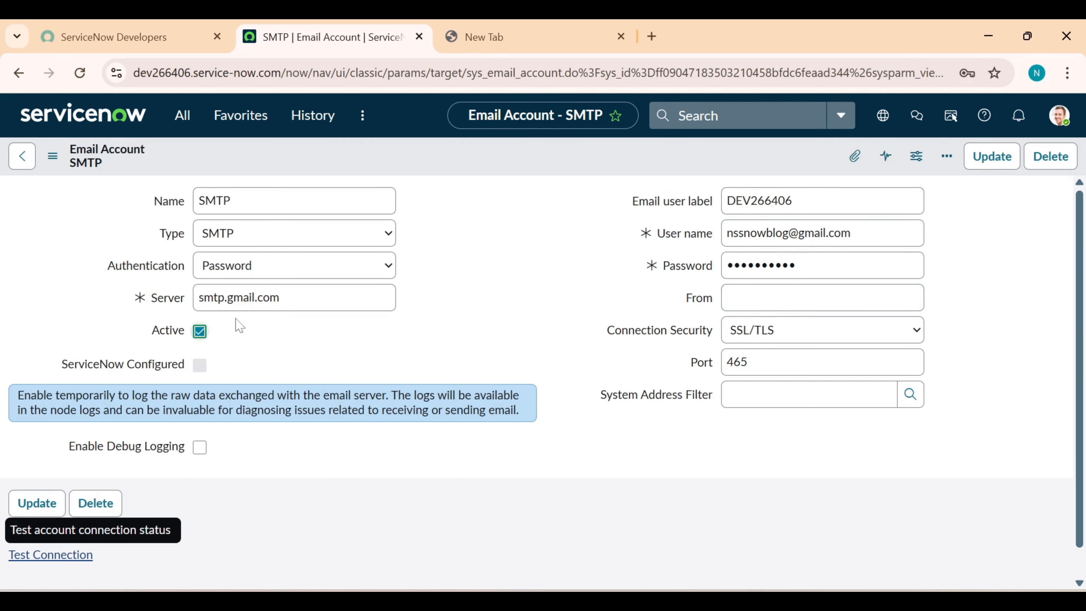
right_click(552, 164)
click(558, 168)
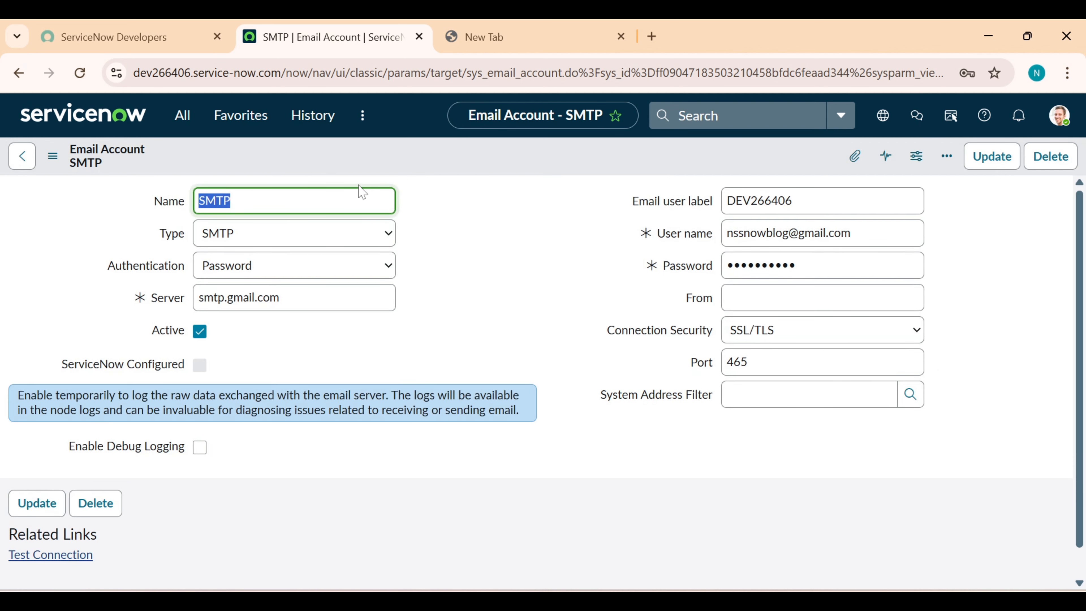
Open the Emails log to check the INC0010011 notification was sent, then switch to Gmail
click(182, 115)
text(email ac)
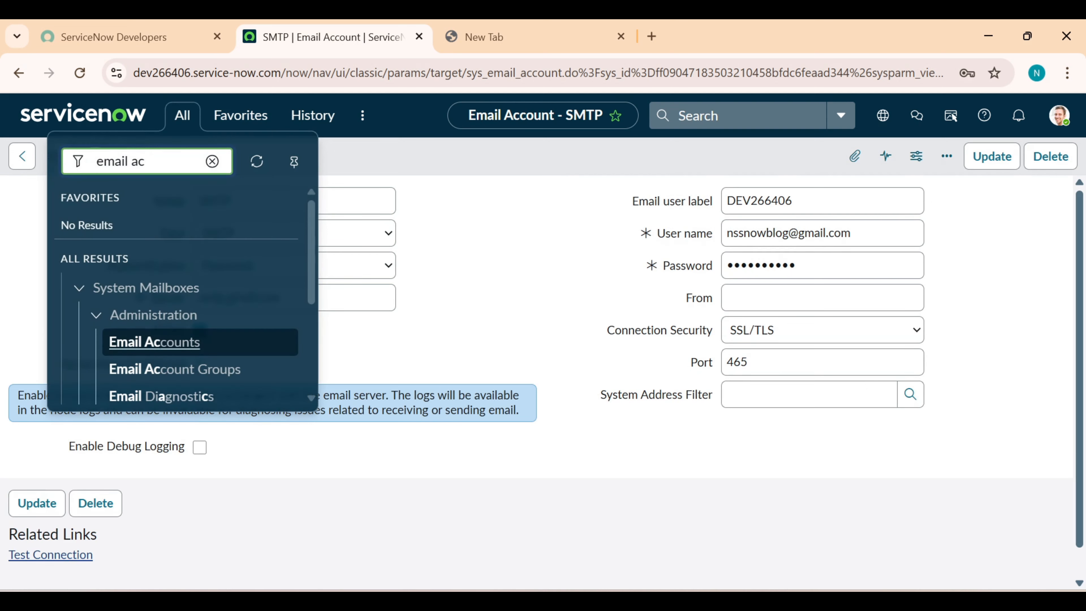
key(BackSpace)
key(BackSpace)
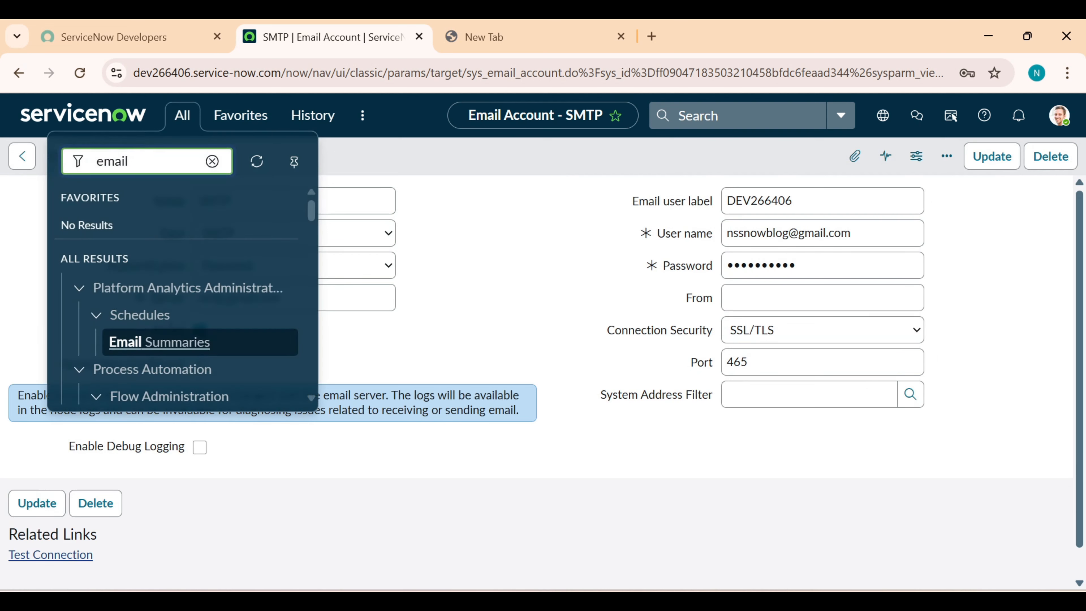
text(s)
click(119, 315)
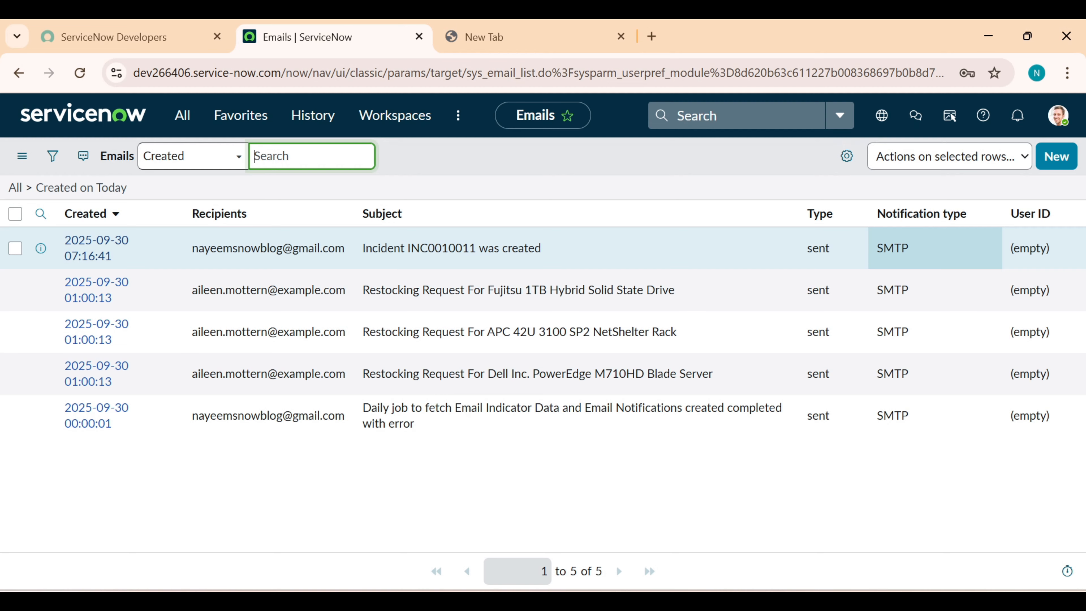
key(alt+Tab)
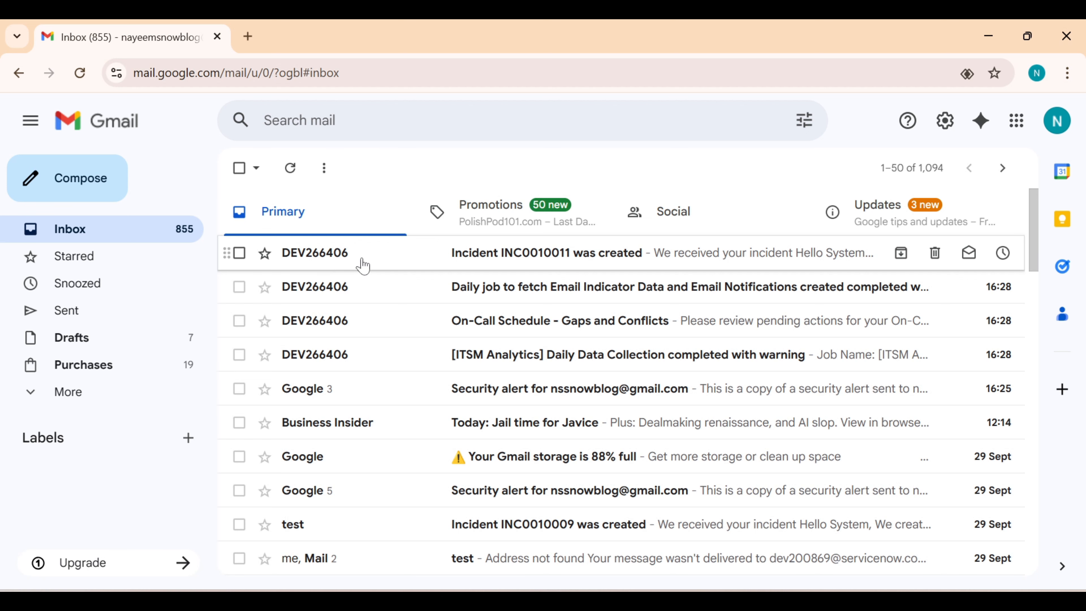
Open the 'Incident INC0010011 was created' email and follow its View incident link
click(536, 265)
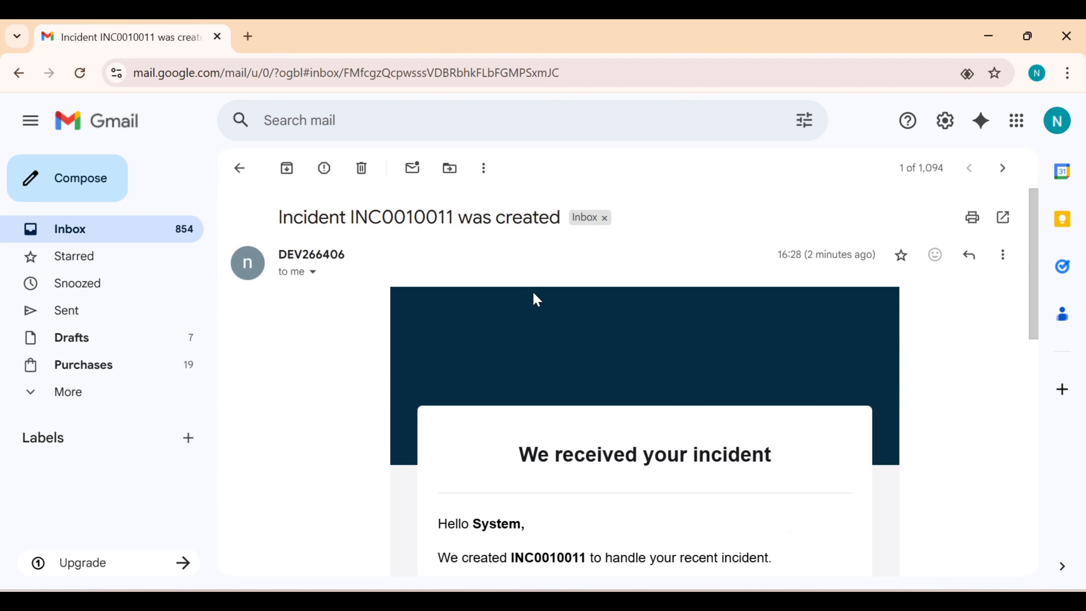
scroll(496, 353, down, 1)
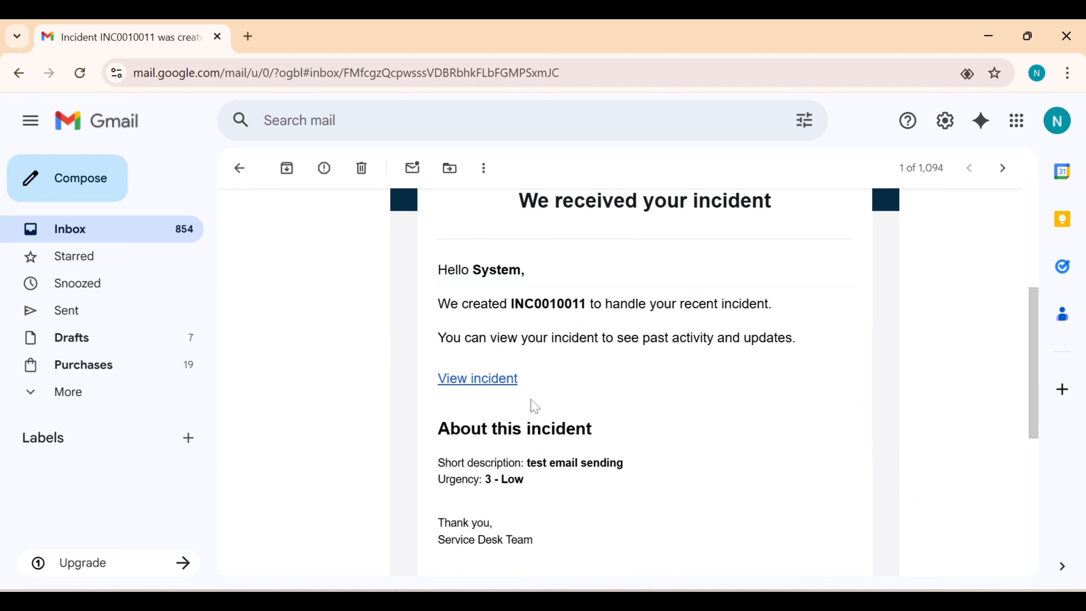
click(508, 380)
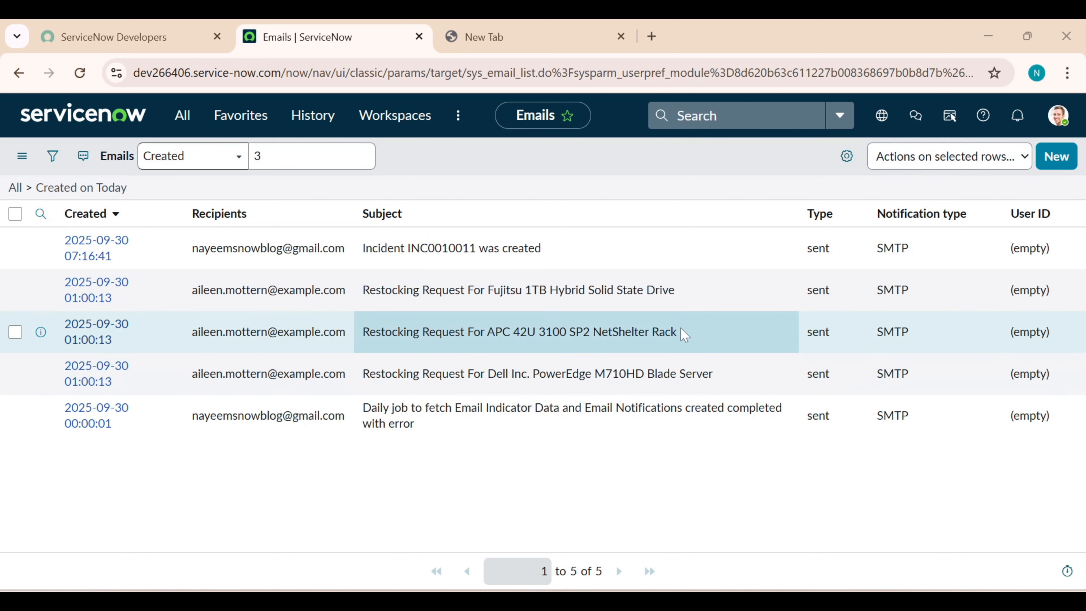
From Email Accounts, create a new POP3 account record and name it POP
click(182, 116)
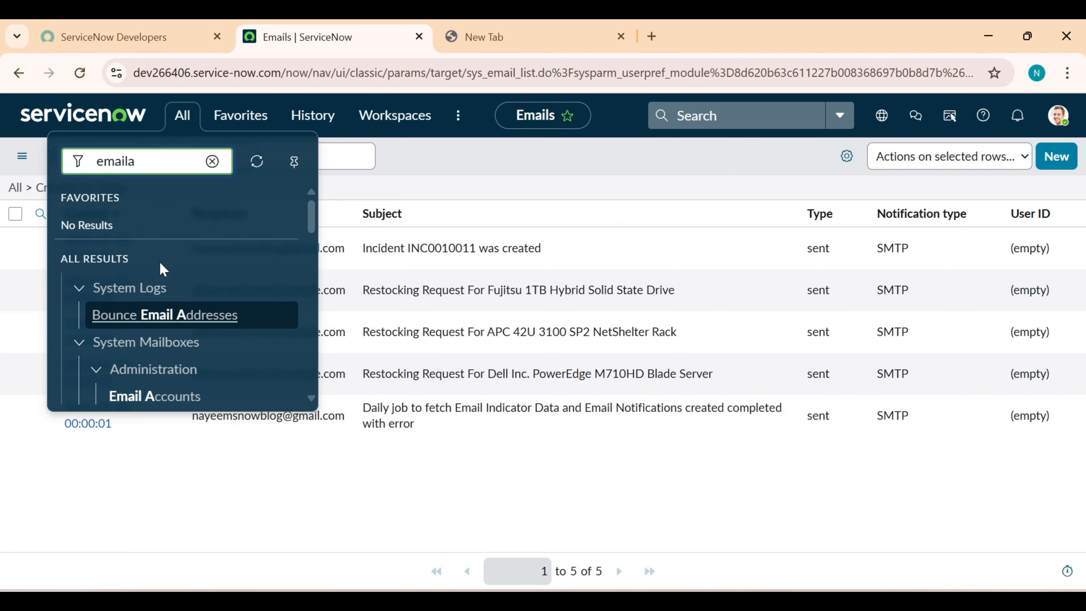
scroll(160, 266, down, 3)
click(161, 322)
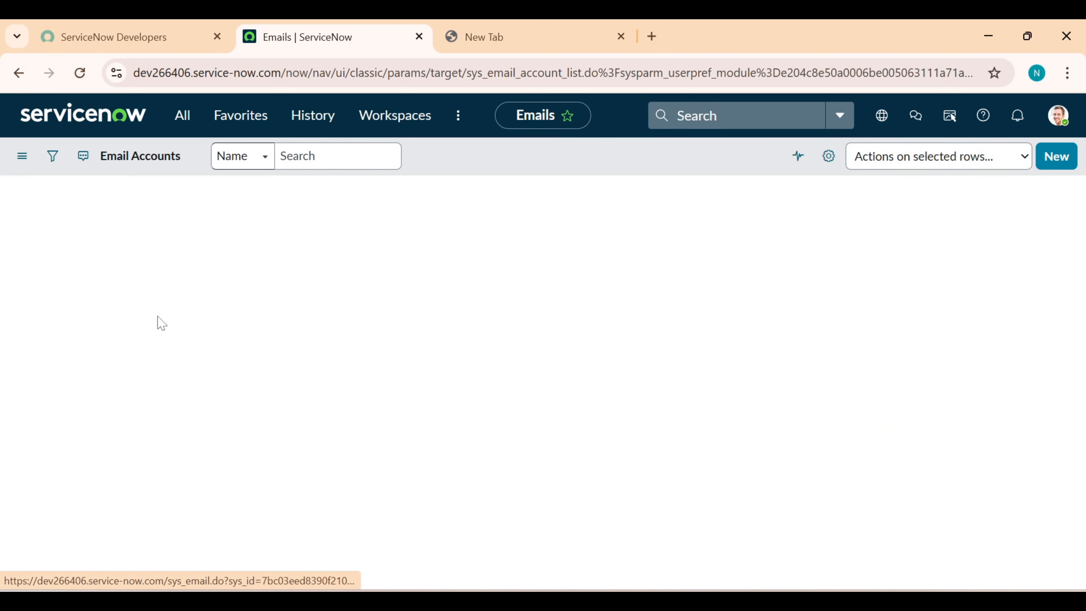
click(1066, 174)
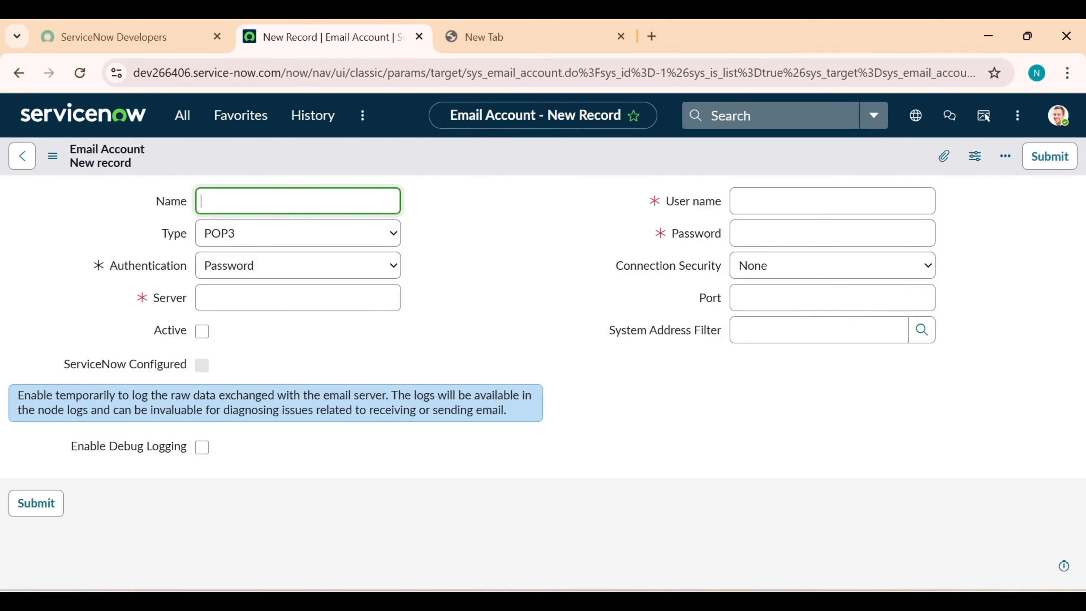
text(pop)
key(ctrl+a)
text(P)
Copy the signed-in Gmail address and paste it as the POP account's user name
click(761, 201)
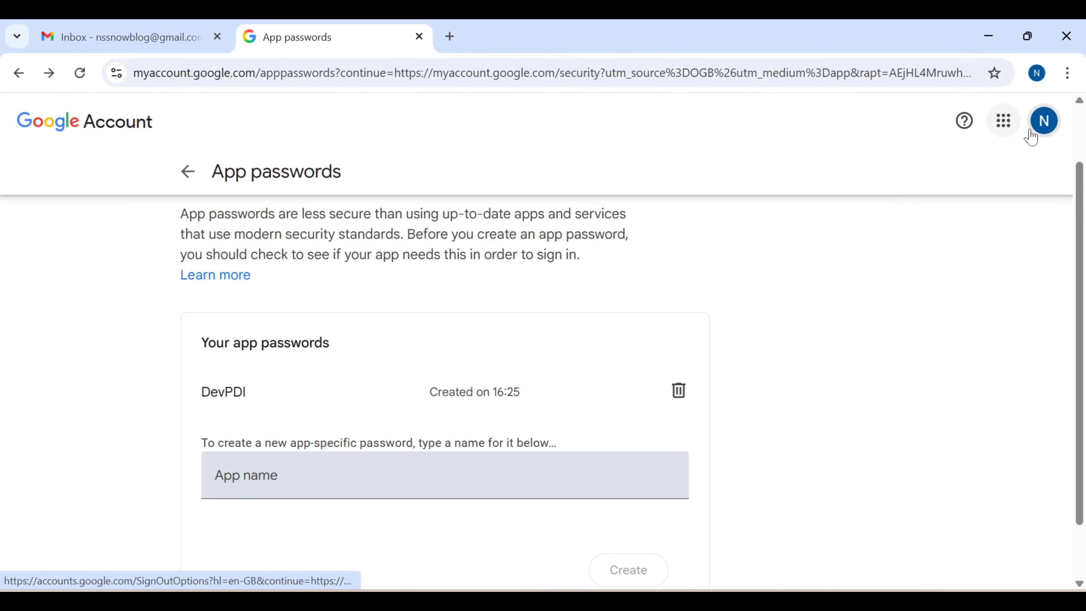
click(1042, 128)
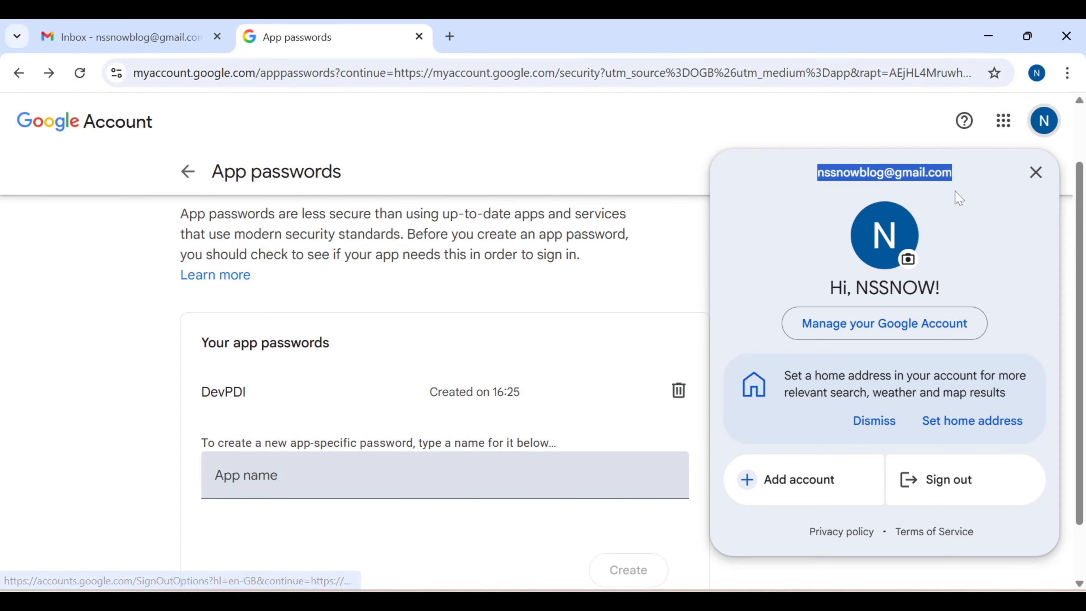
drag(954, 173, 816, 173)
key(ctrl+c)
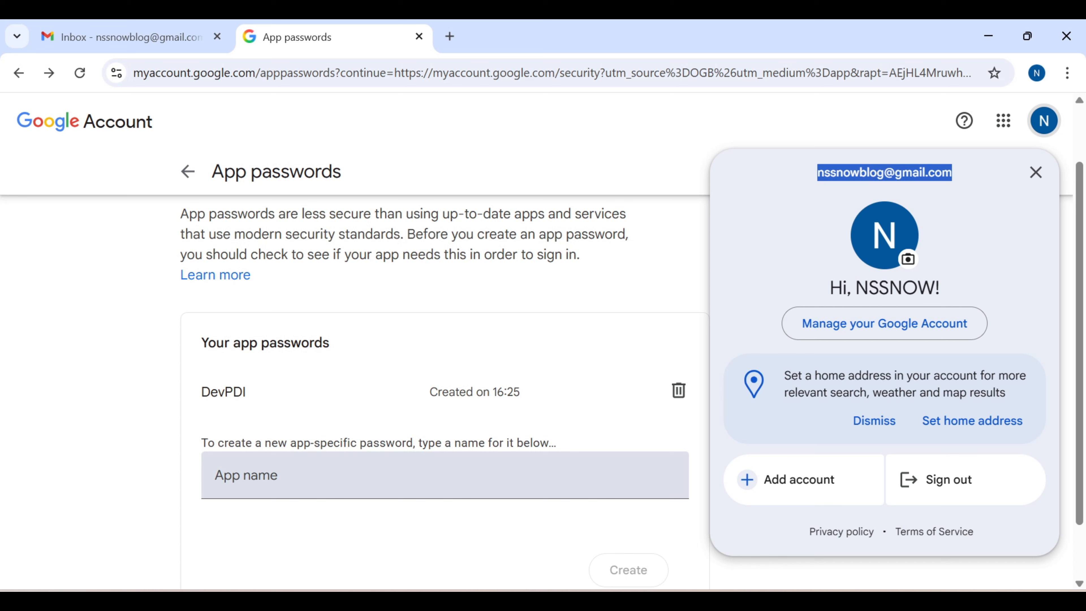
click(989, 36)
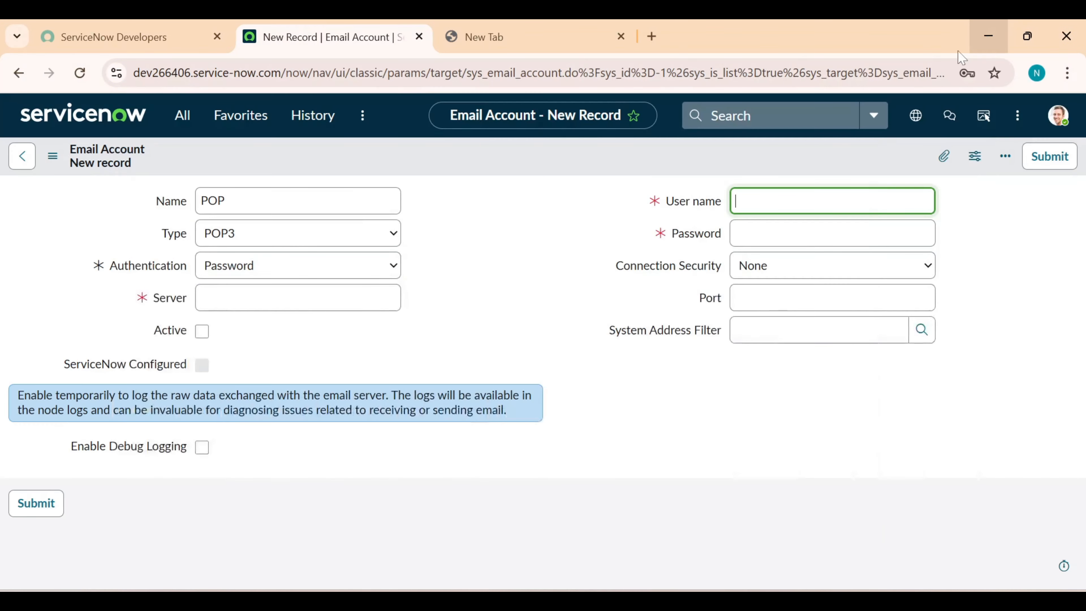
key(ctrl+v)
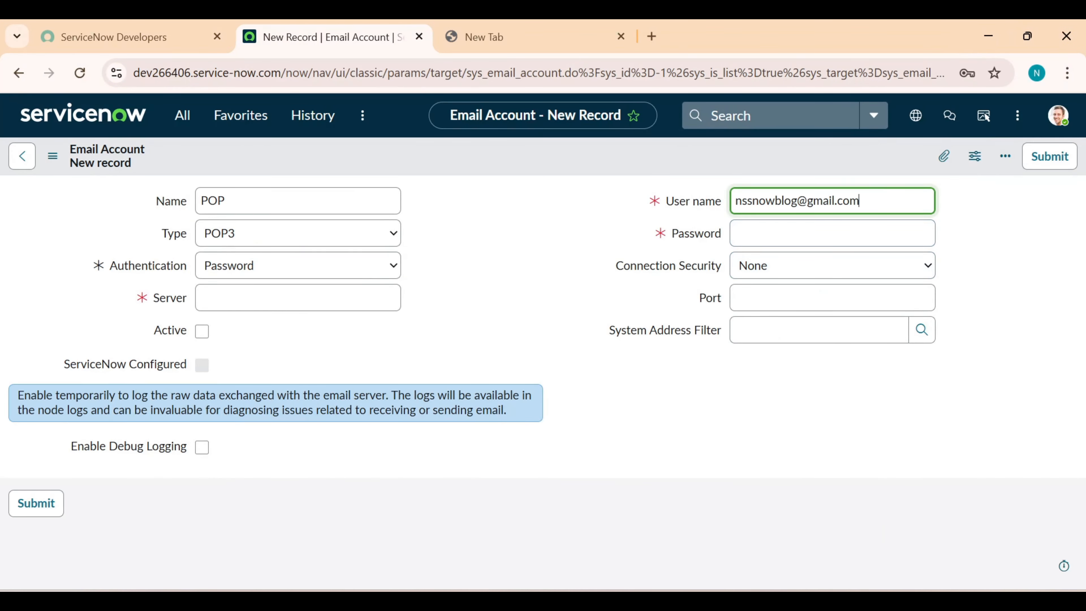
Paste the saved app password from Notepad into the Password field
click(832, 233)
click(734, 601)
drag(338, 264, 201, 264)
key(alt+Tab)
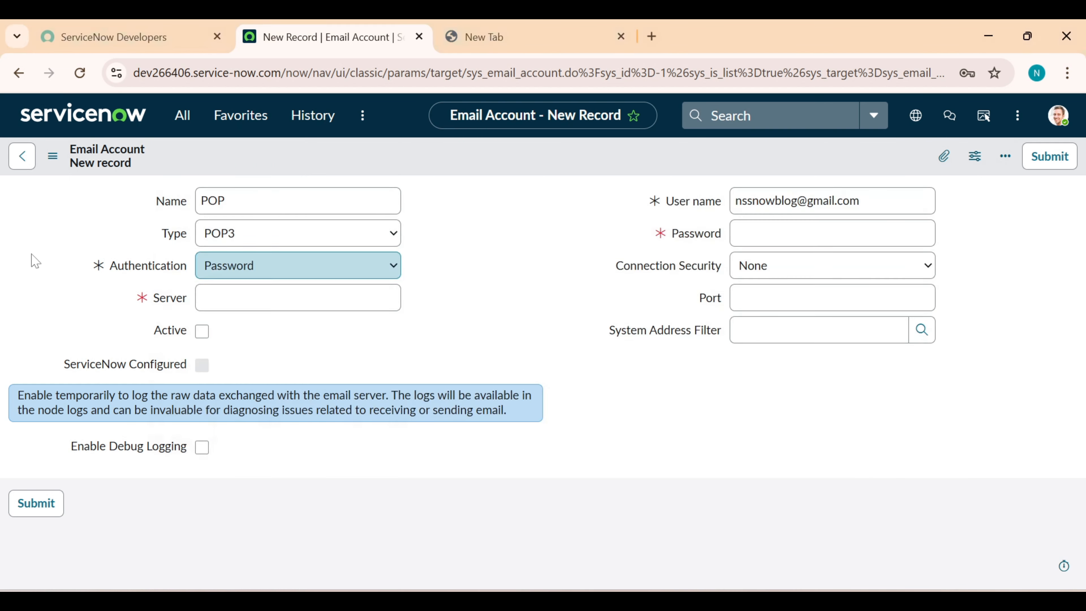
key(ctrl+v)
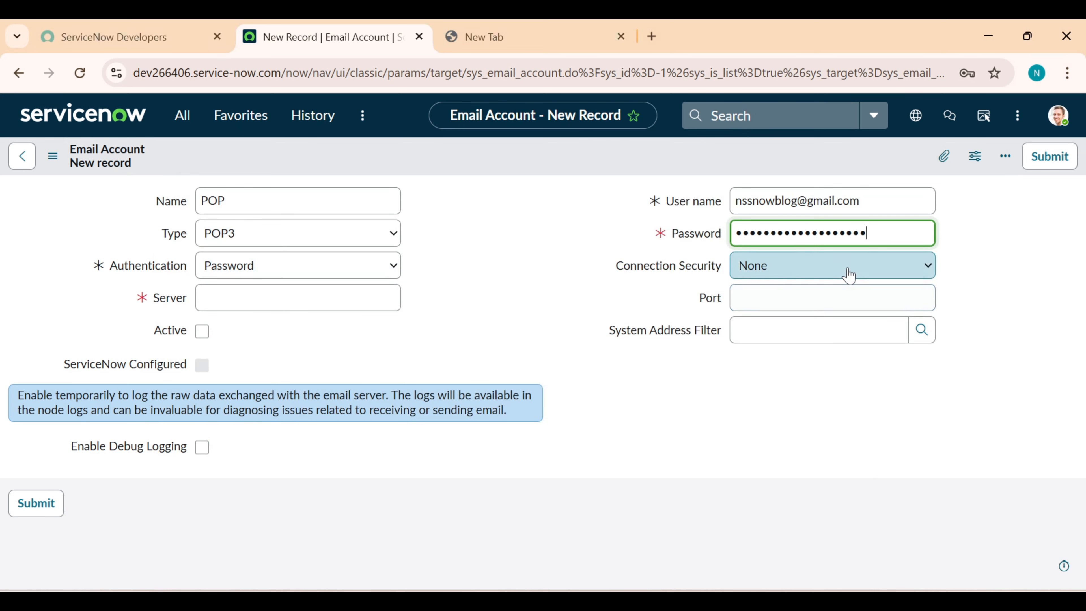
Set SSL/TLS security, port 995 and server pop.gmail.com
click(846, 274)
click(807, 332)
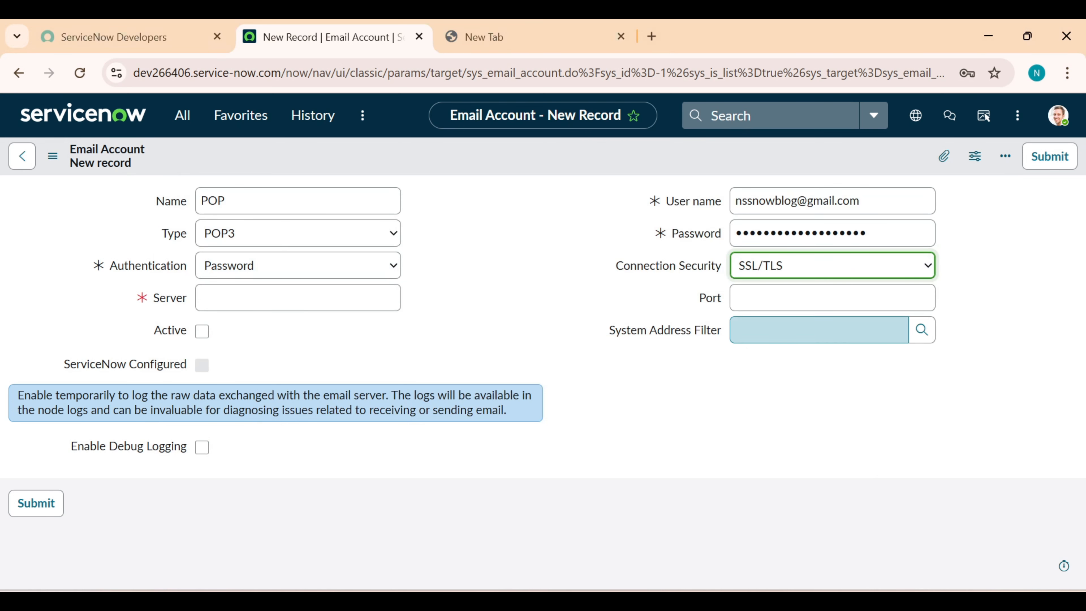
click(807, 298)
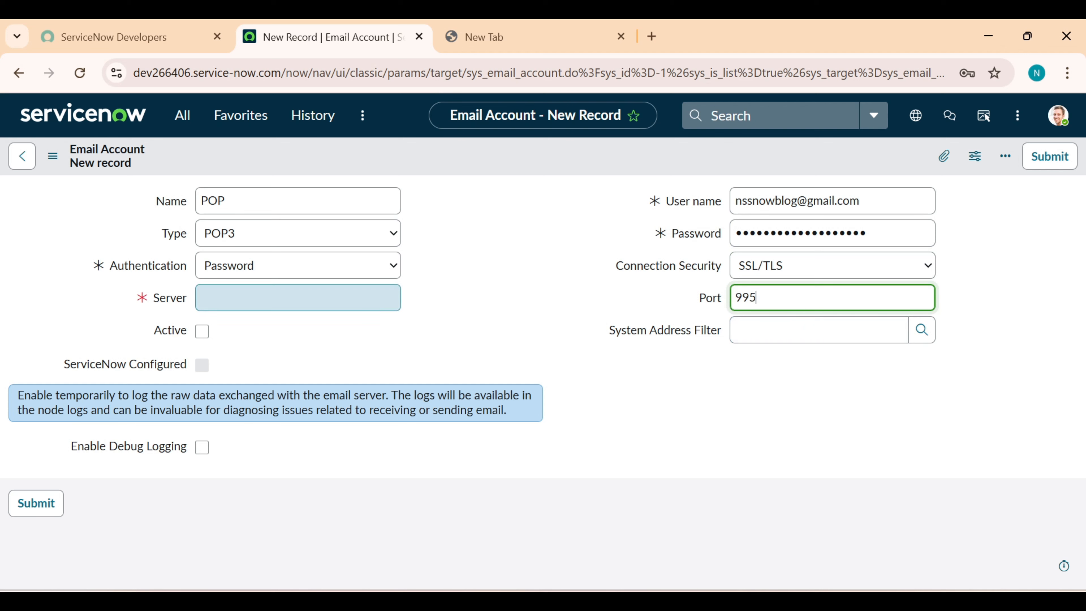
click(298, 298)
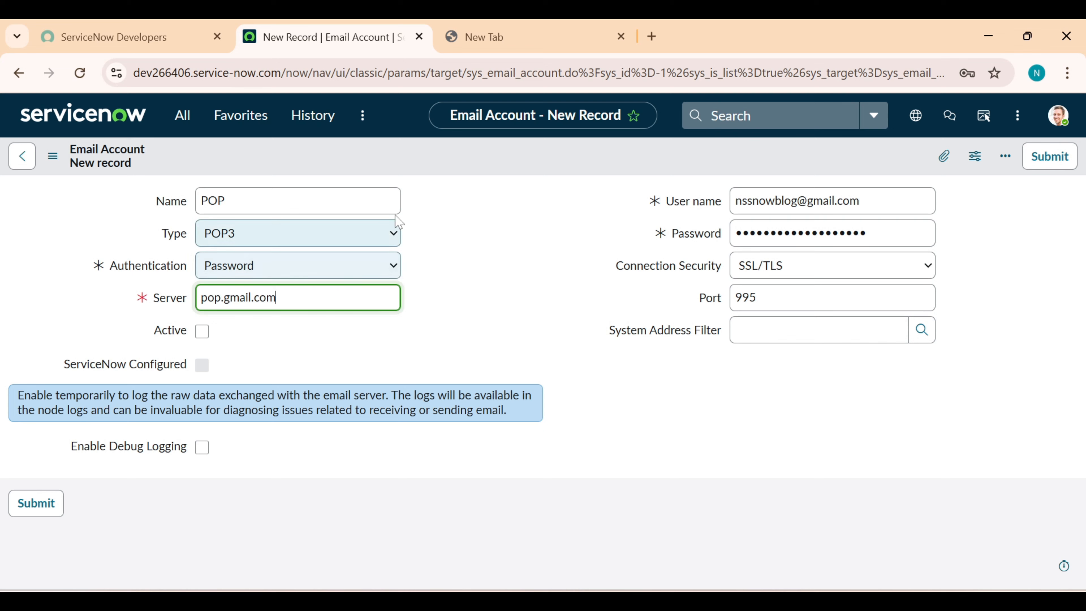
right_click(469, 159)
Save the POP account, pass its connection test, then mark it Active and save
click(485, 171)
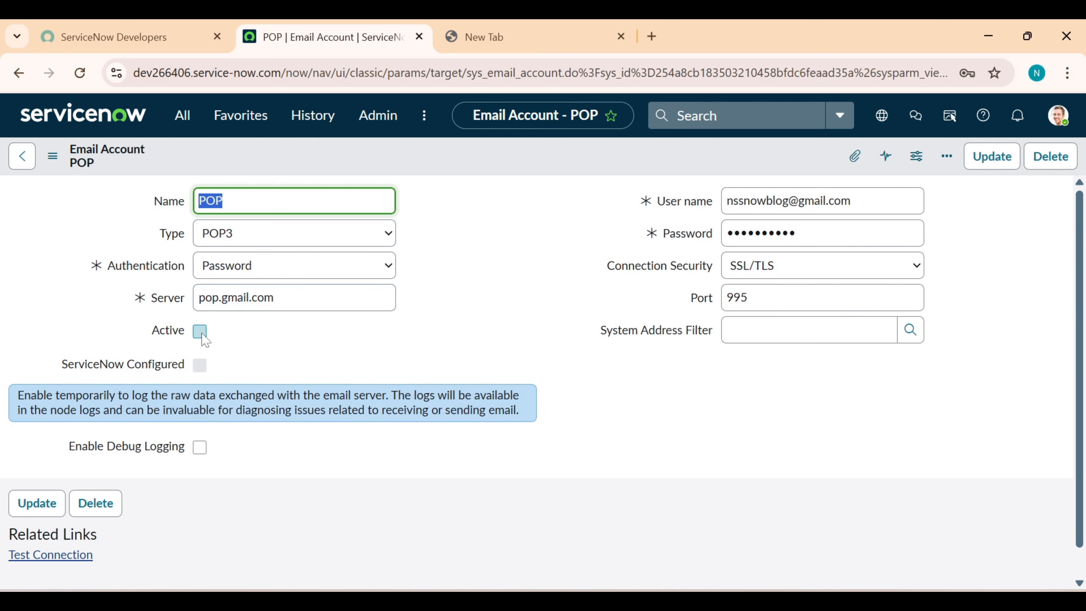
click(70, 555)
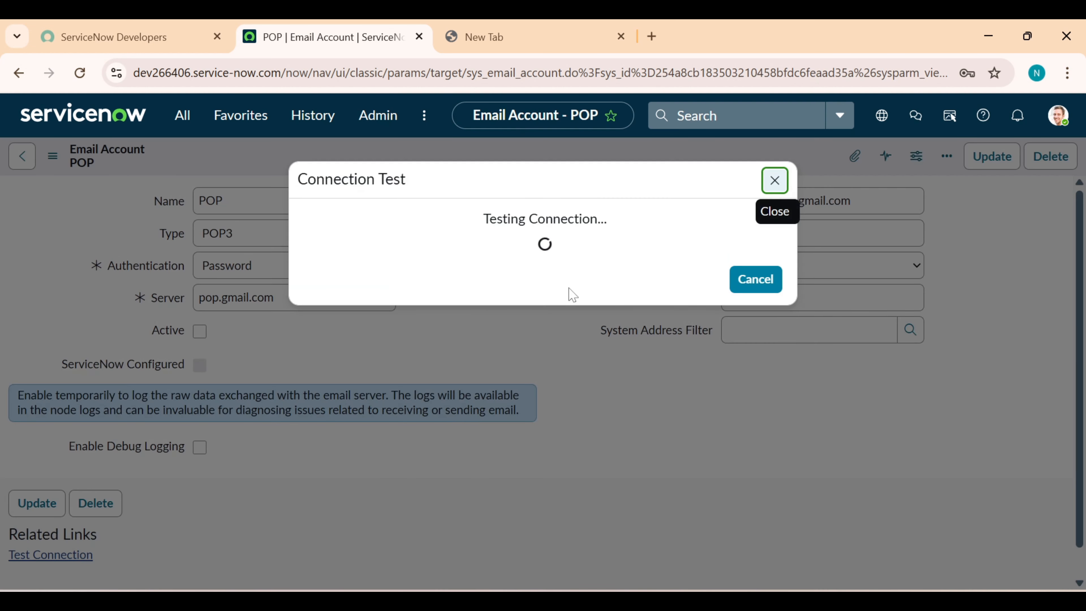
click(761, 302)
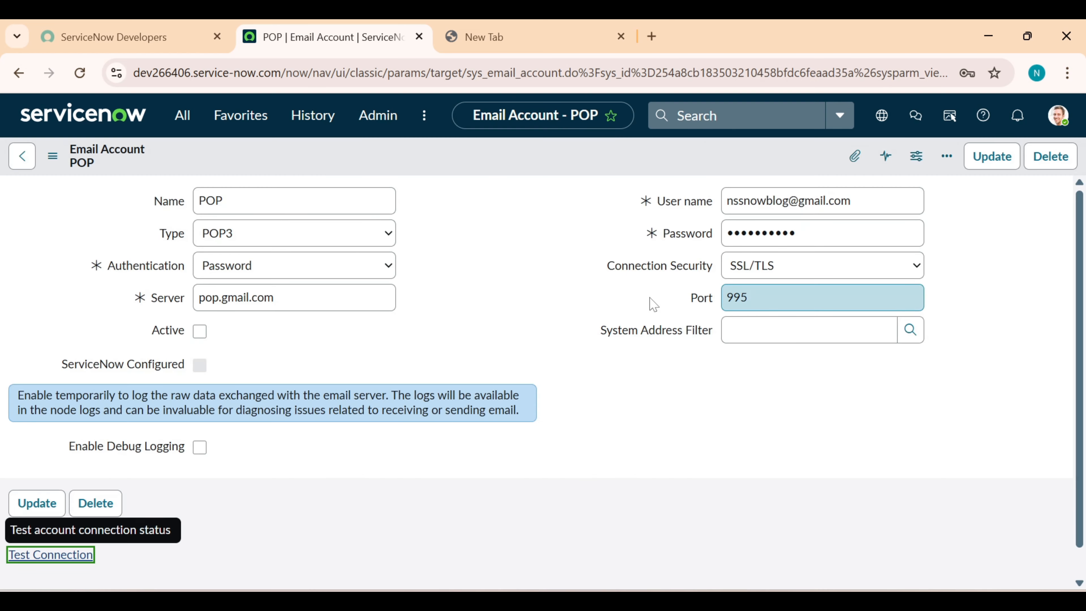
click(200, 331)
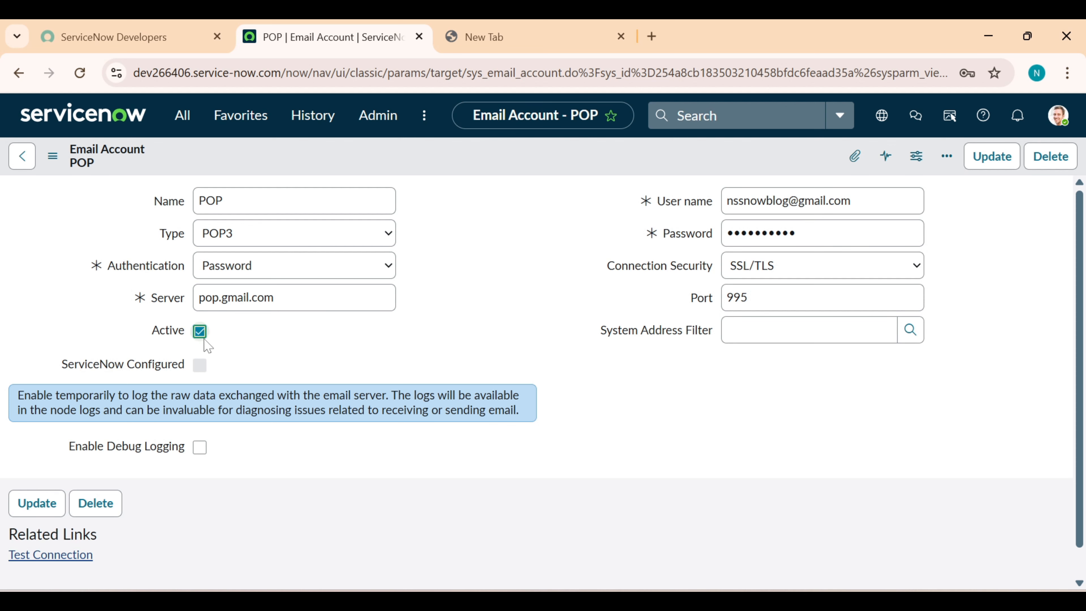
right_click(523, 161)
click(540, 172)
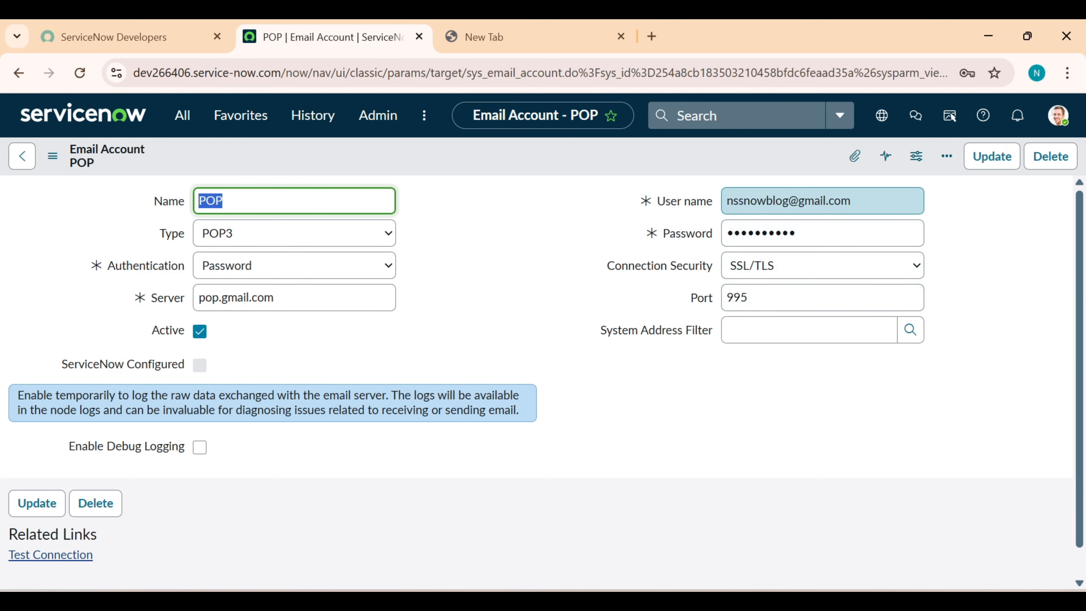
Select the Gmail address in the User name field to copy it
click(851, 201)
drag(851, 200, 727, 200)
key(ctrl+c)
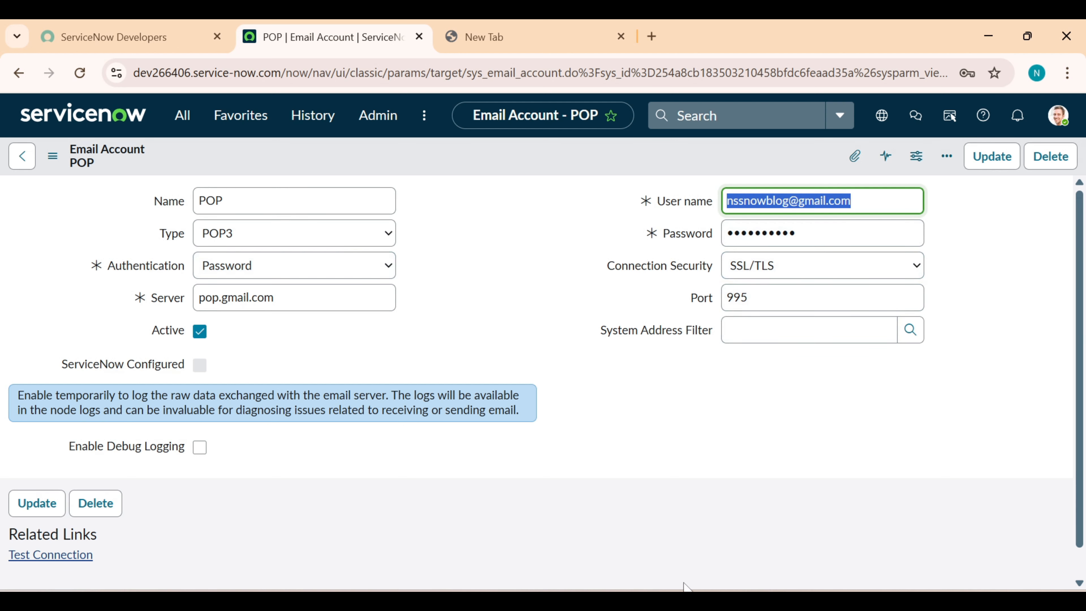
mouse_move(652, 601)
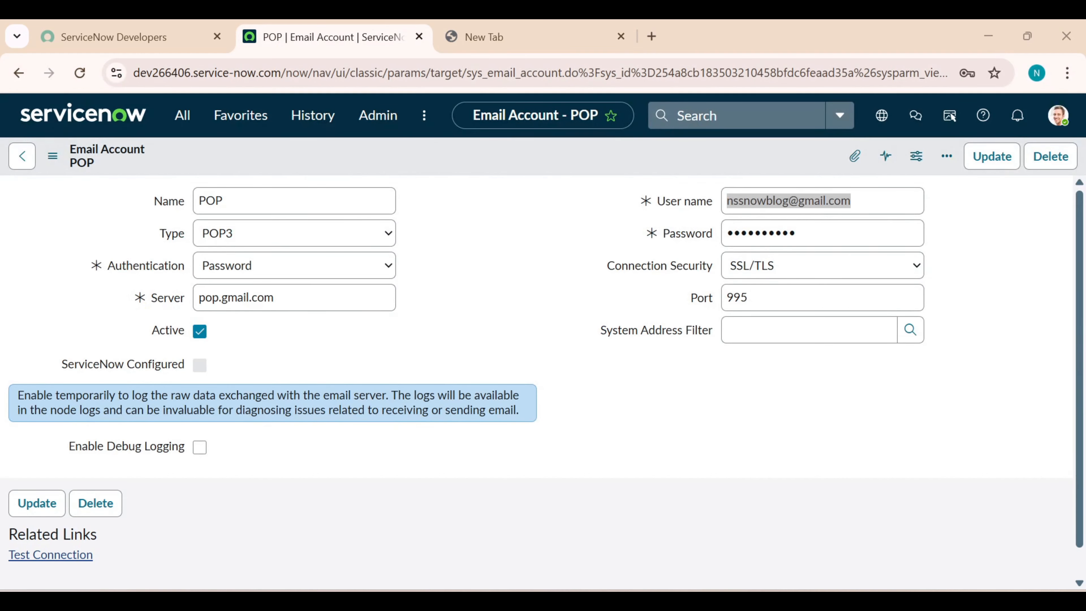
From Gmail, send a message with subject 'test' and body 'test email' to the instance's own Gmail address
mouse_move(543, 601)
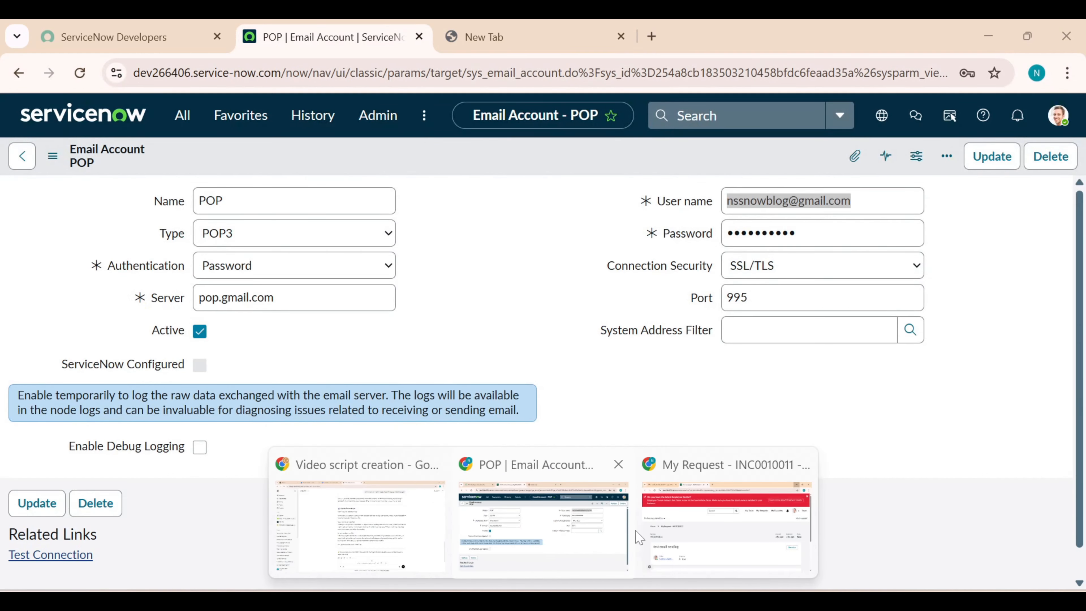
click(735, 529)
click(124, 37)
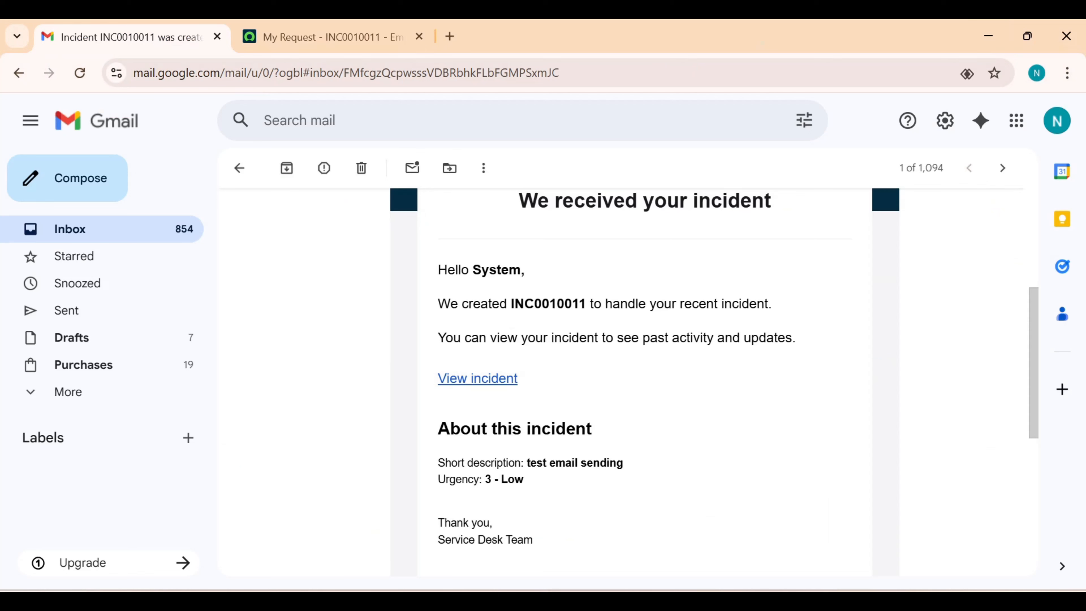
click(87, 197)
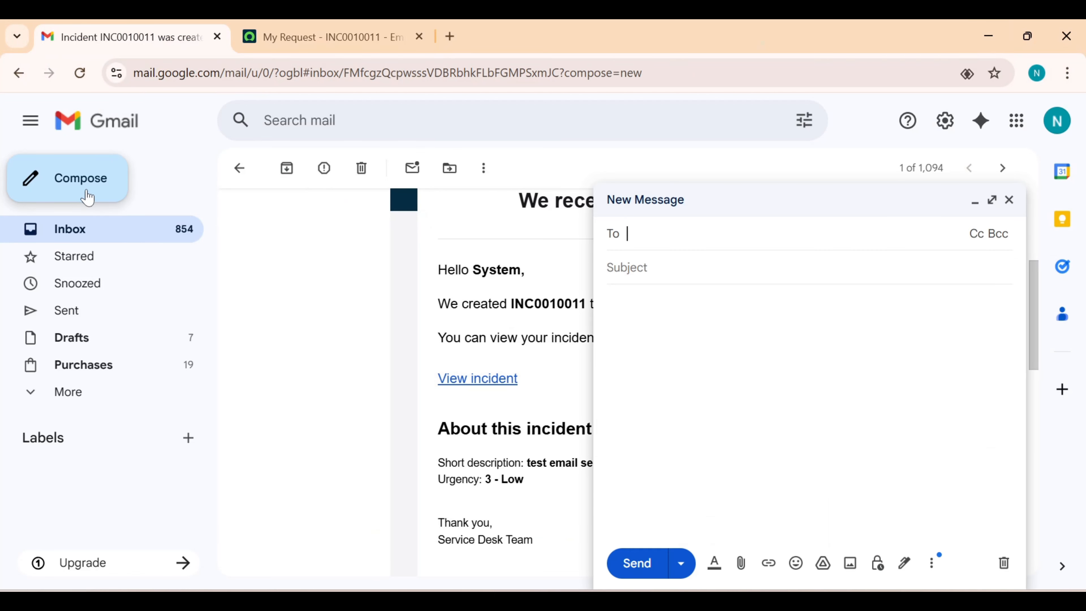
key(ctrl+v)
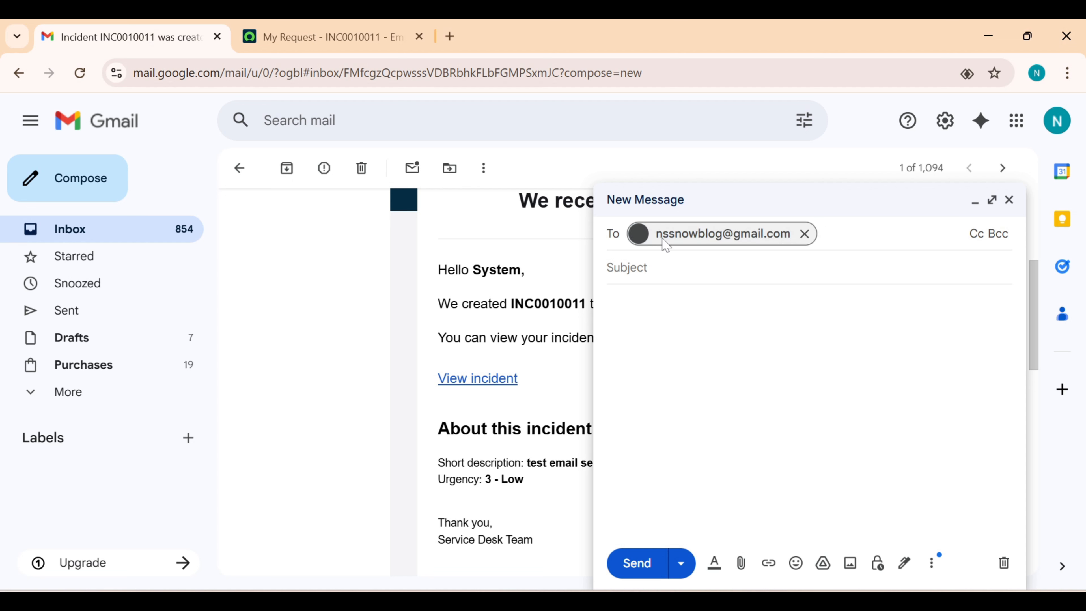
click(664, 291)
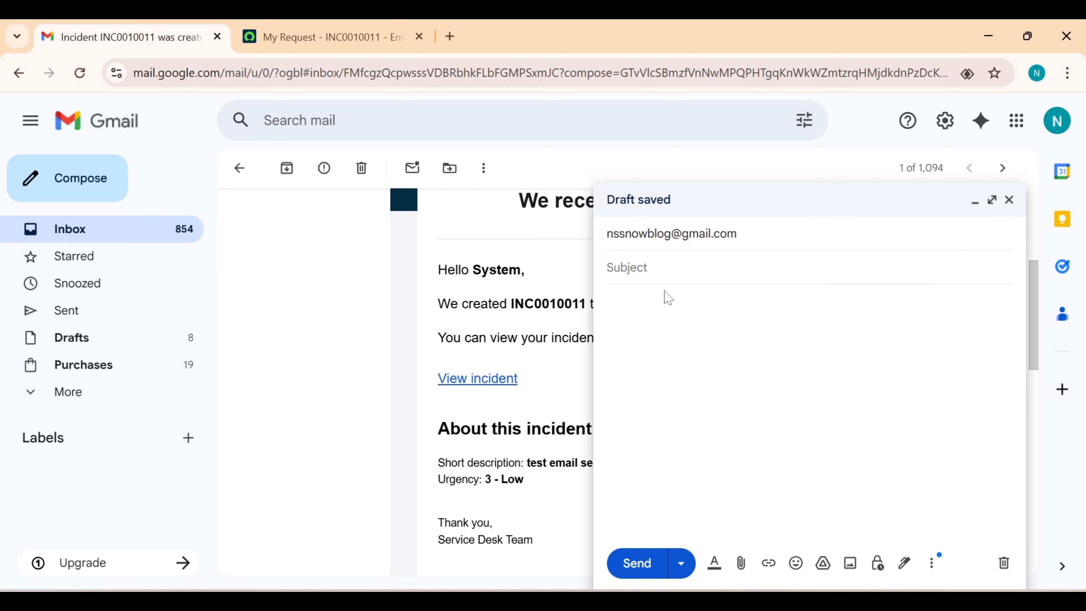
text(test)
key(Tab)
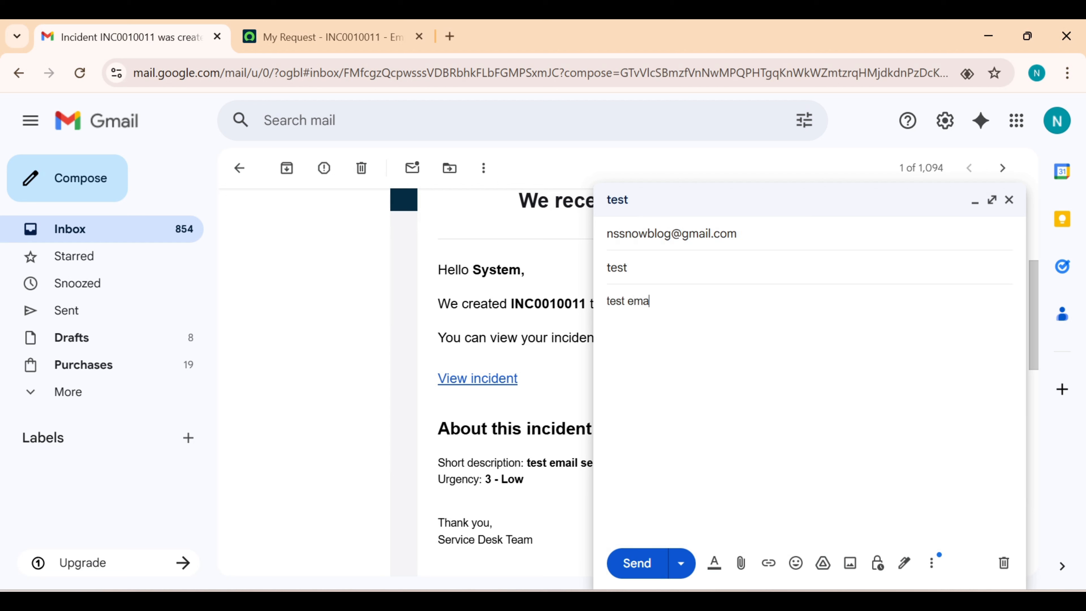
click(645, 565)
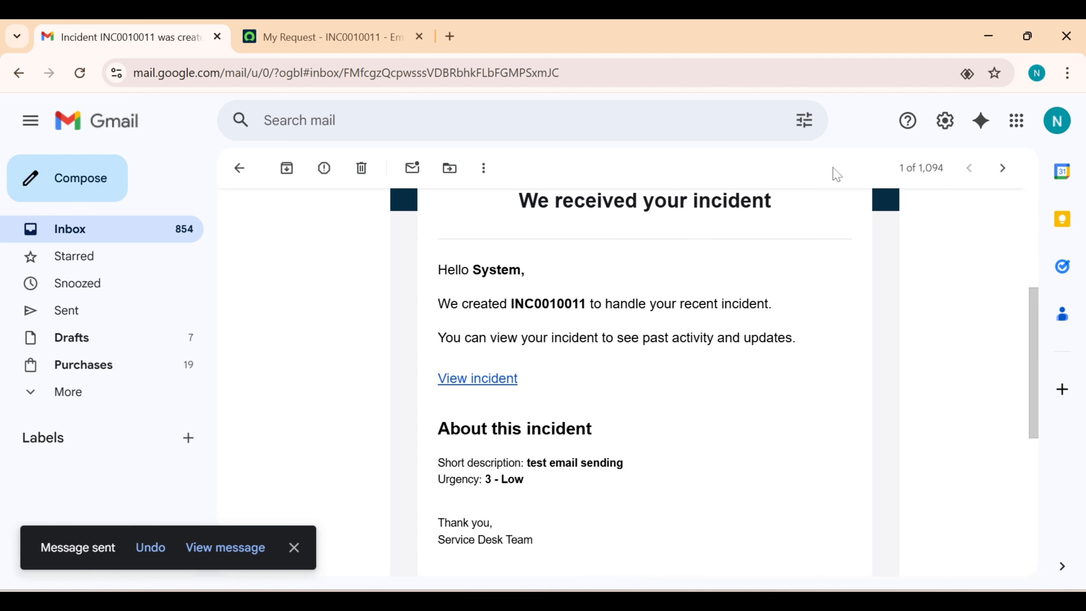
Leave Gmail and open the System Logs > Emails list in ServiceNow
click(988, 36)
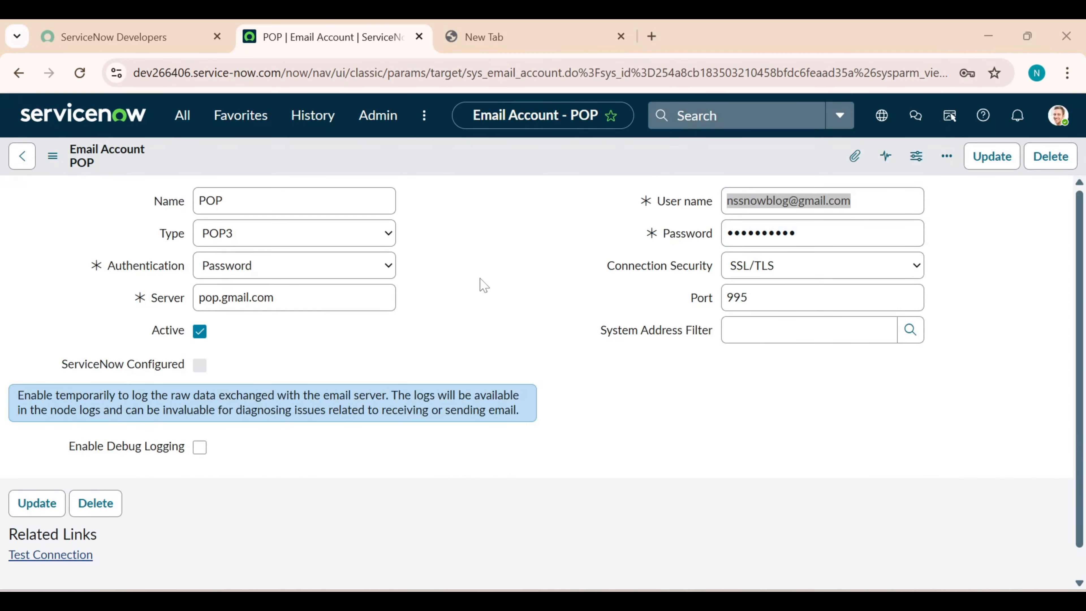
click(183, 116)
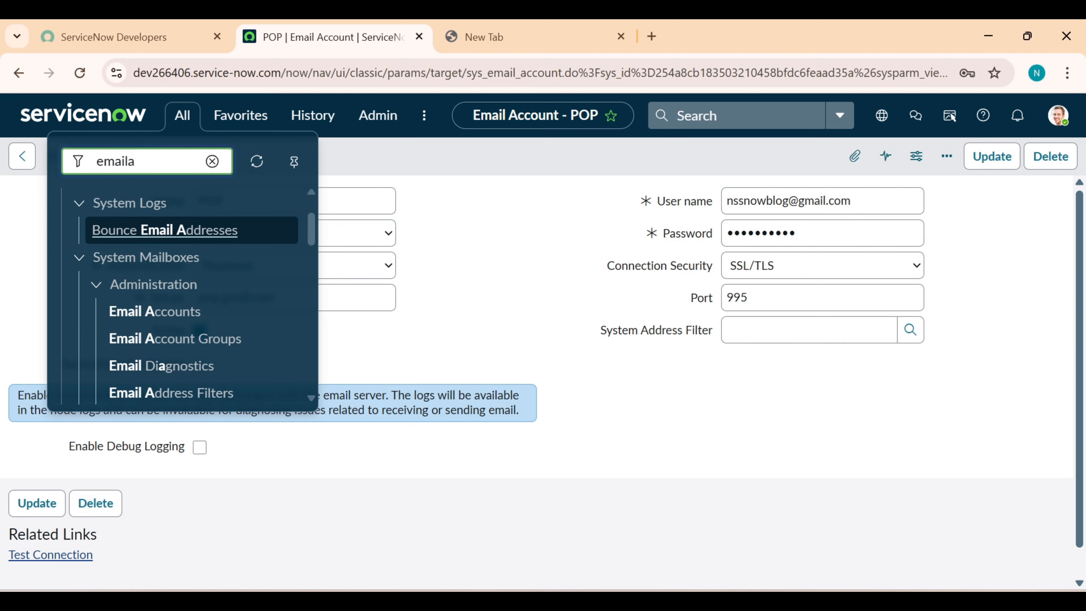
text(s)
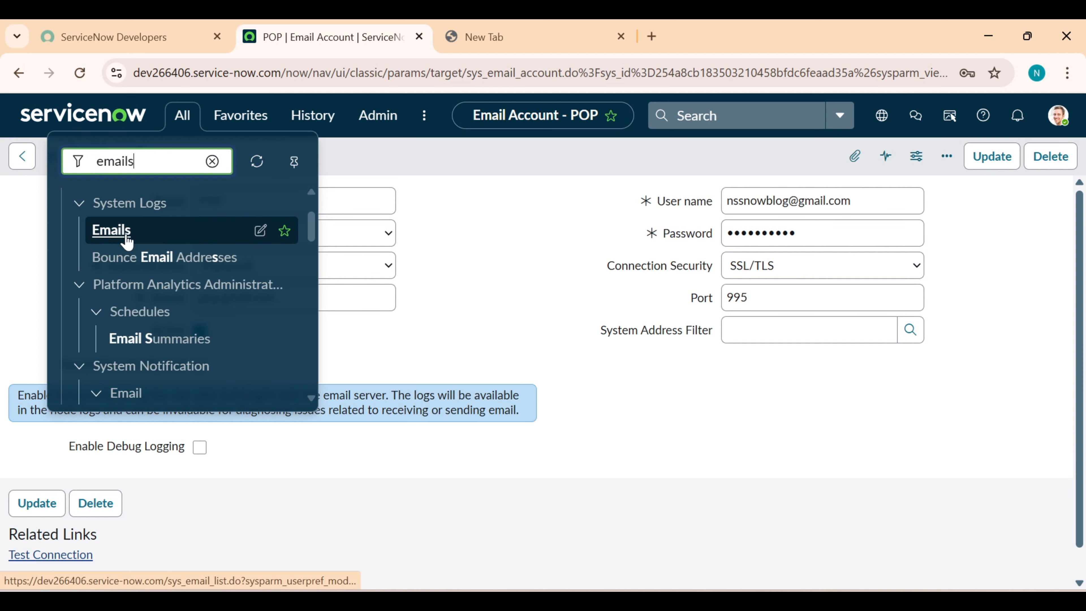
click(127, 240)
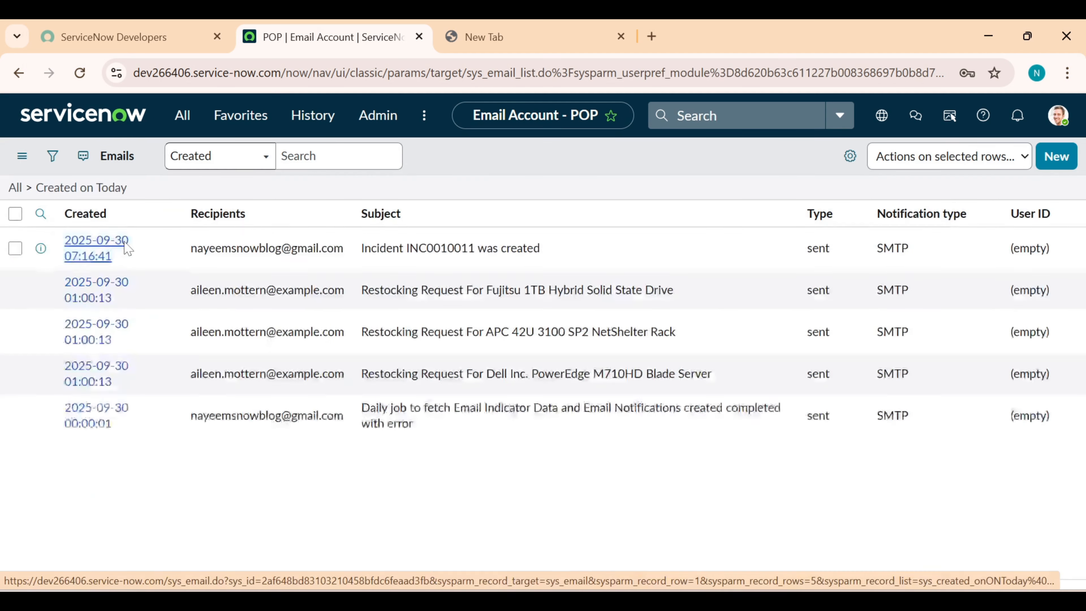
Refresh the 'Created on Today' email list repeatedly until the new test email appears
click(106, 192)
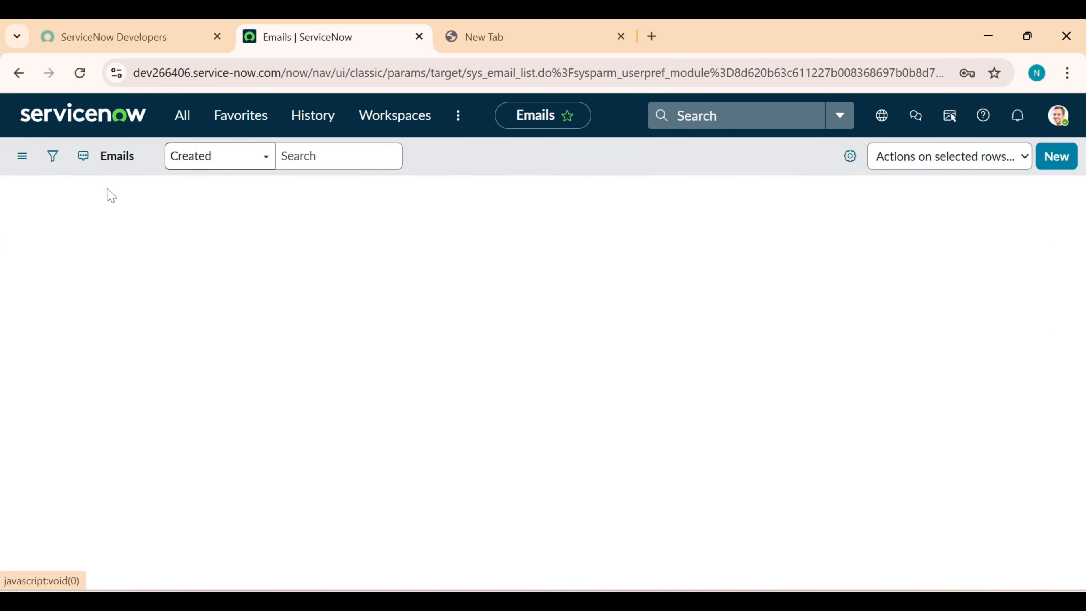
click(108, 190)
click(107, 190)
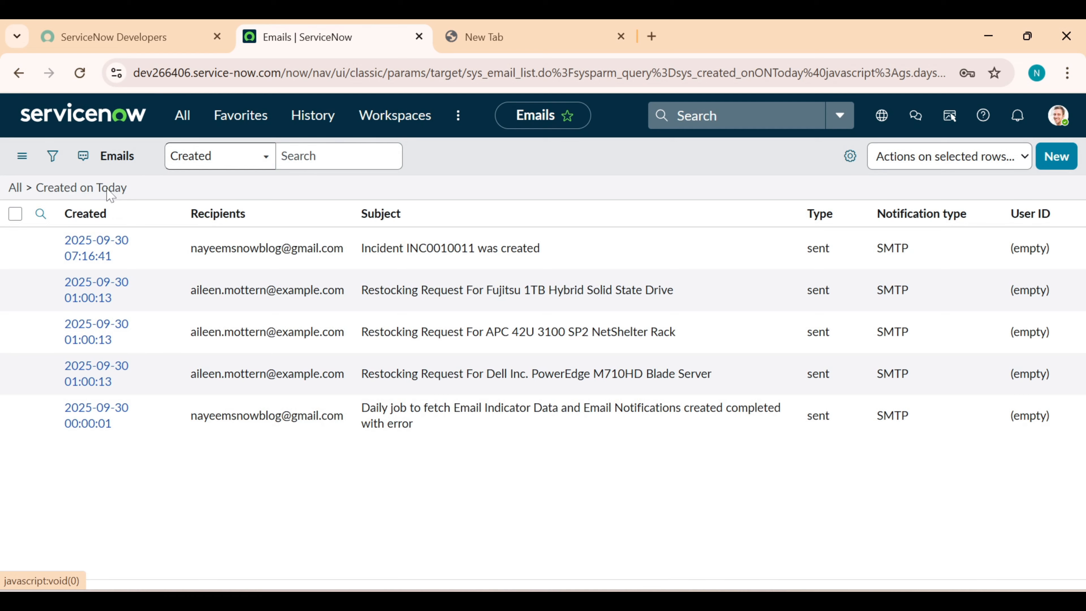
click(107, 190)
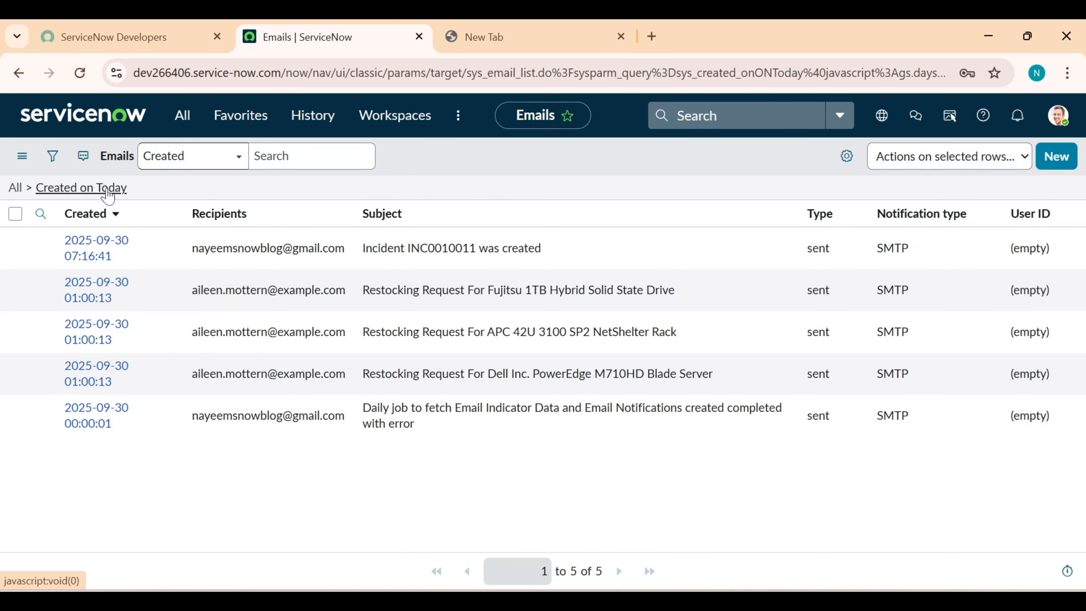
click(107, 189)
click(107, 189)
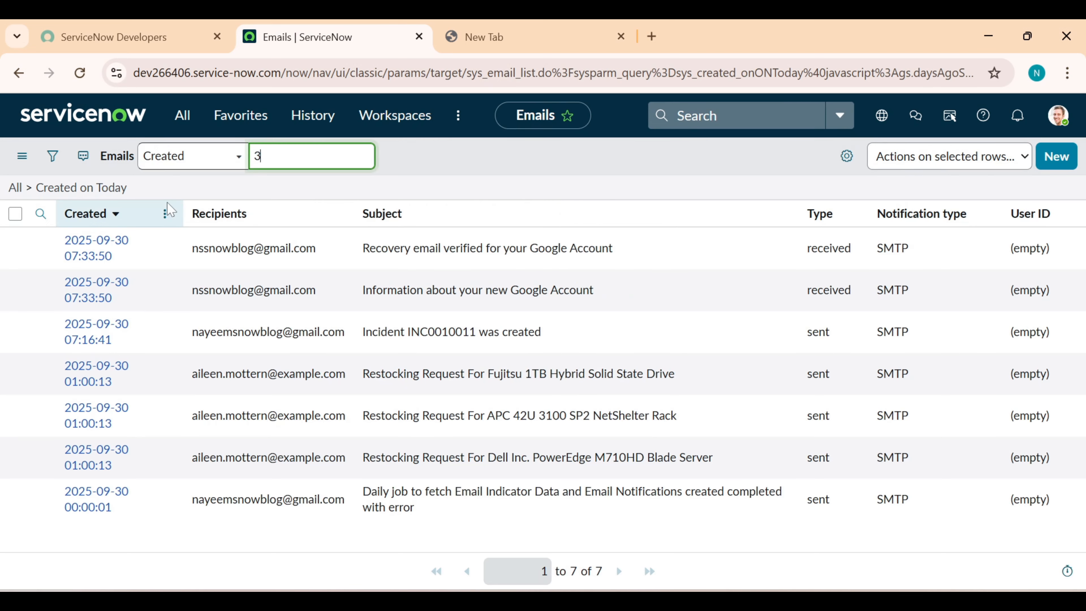
click(107, 189)
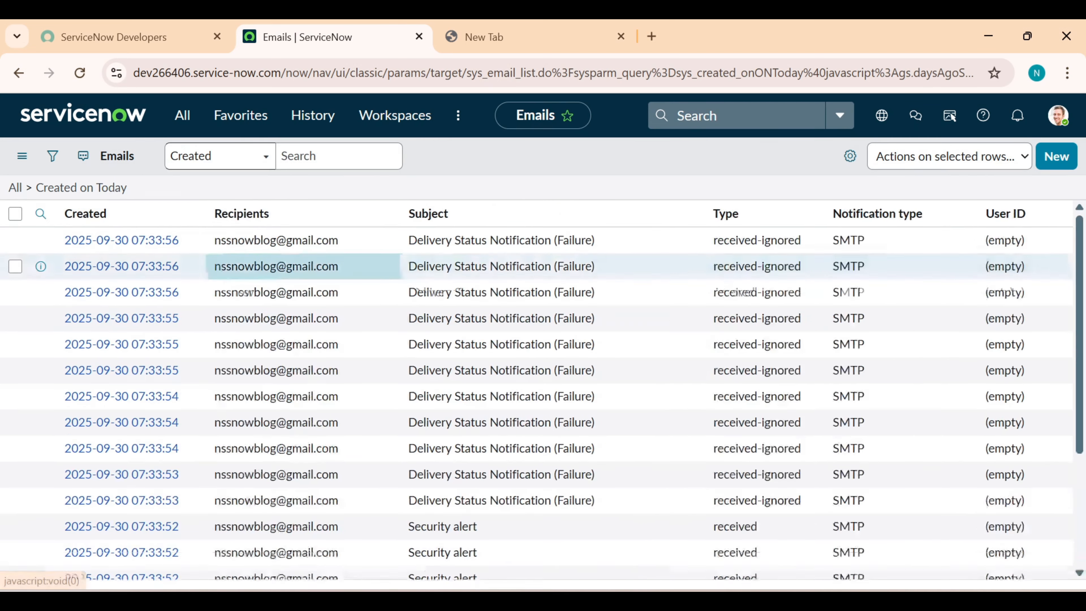
scroll(308, 299, down, 5)
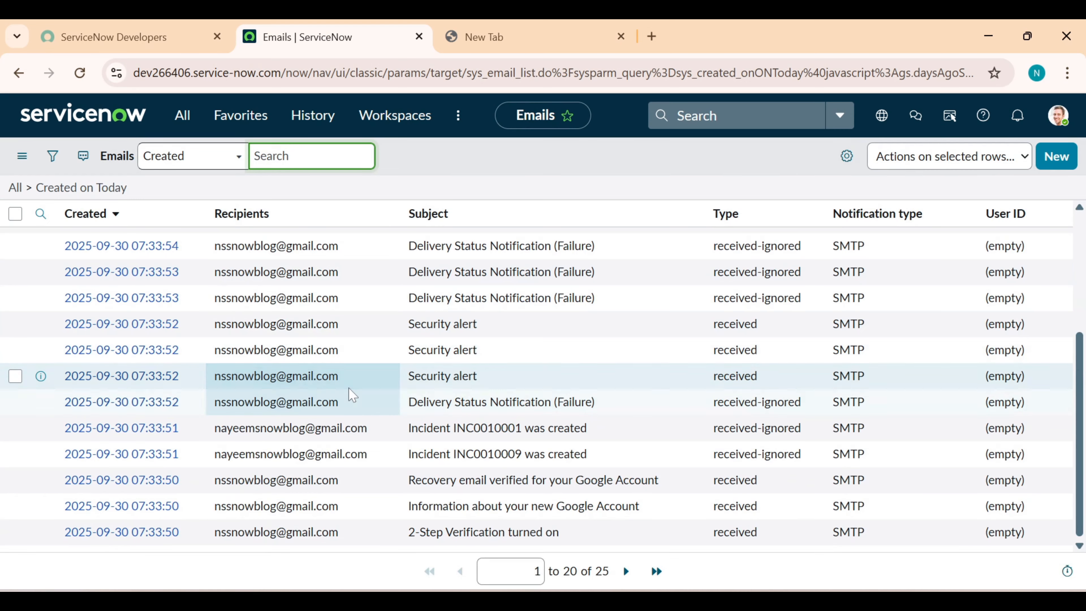
scroll(354, 392, up, 4)
scroll(355, 393, down, 5)
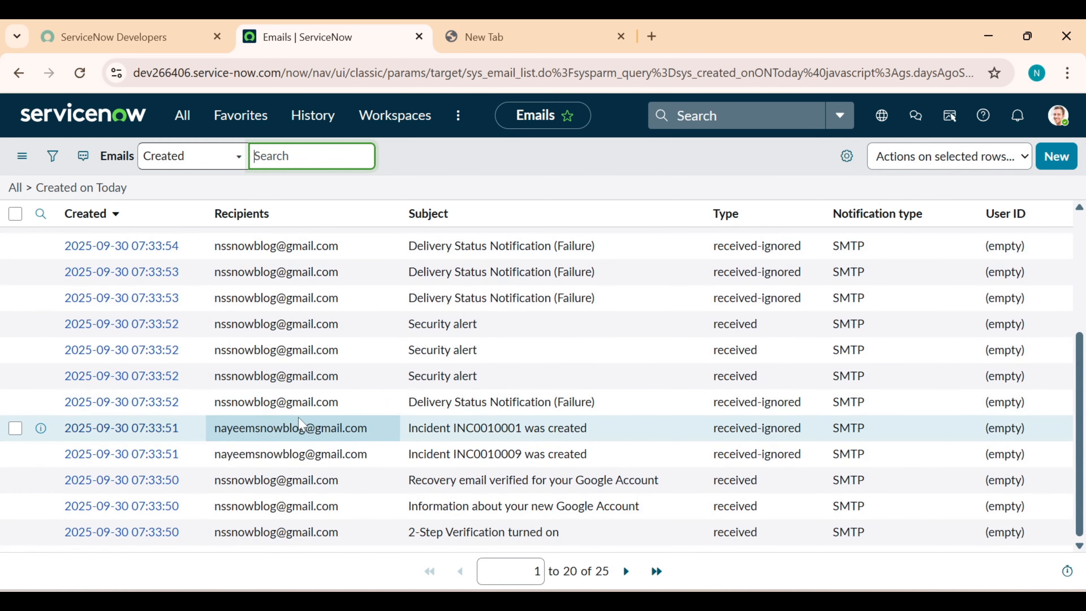
scroll(303, 425, up, 5)
click(92, 188)
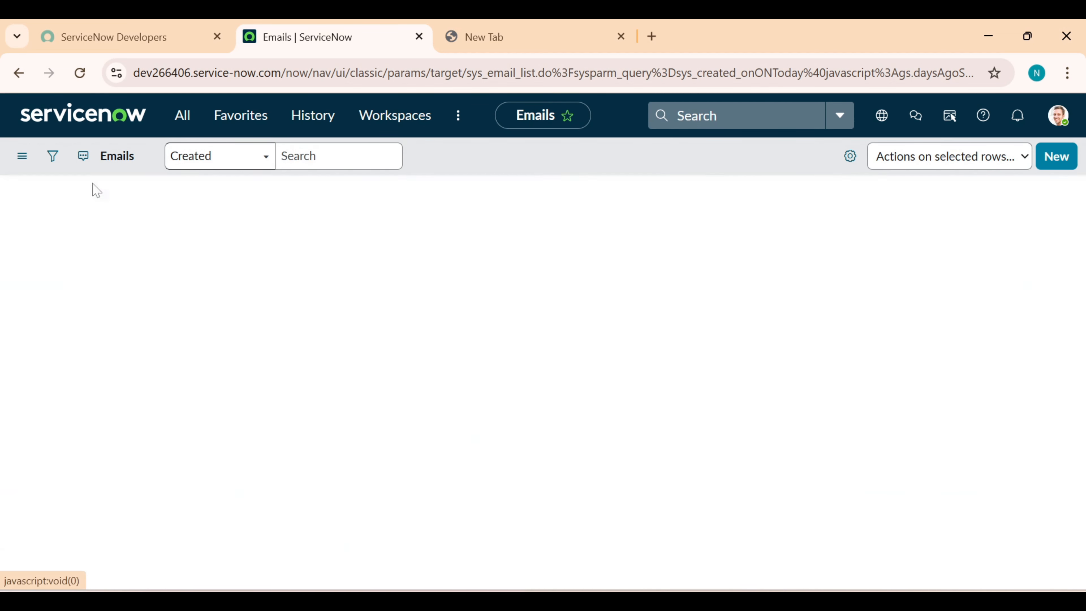
Open the received 'test' email and open its target incident INC0010018 in a new tab
click(138, 320)
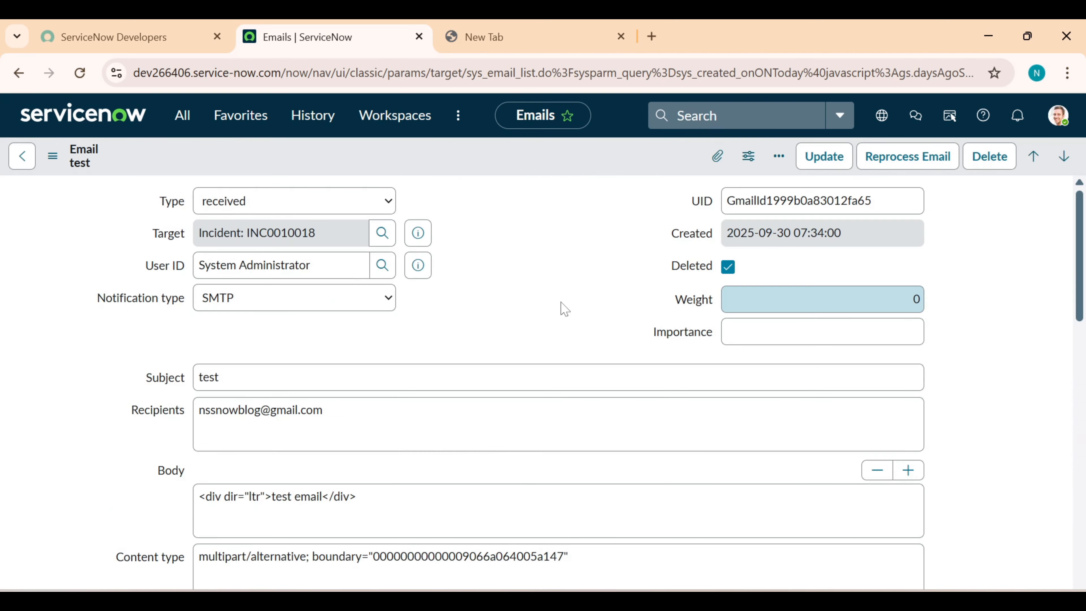
click(423, 235)
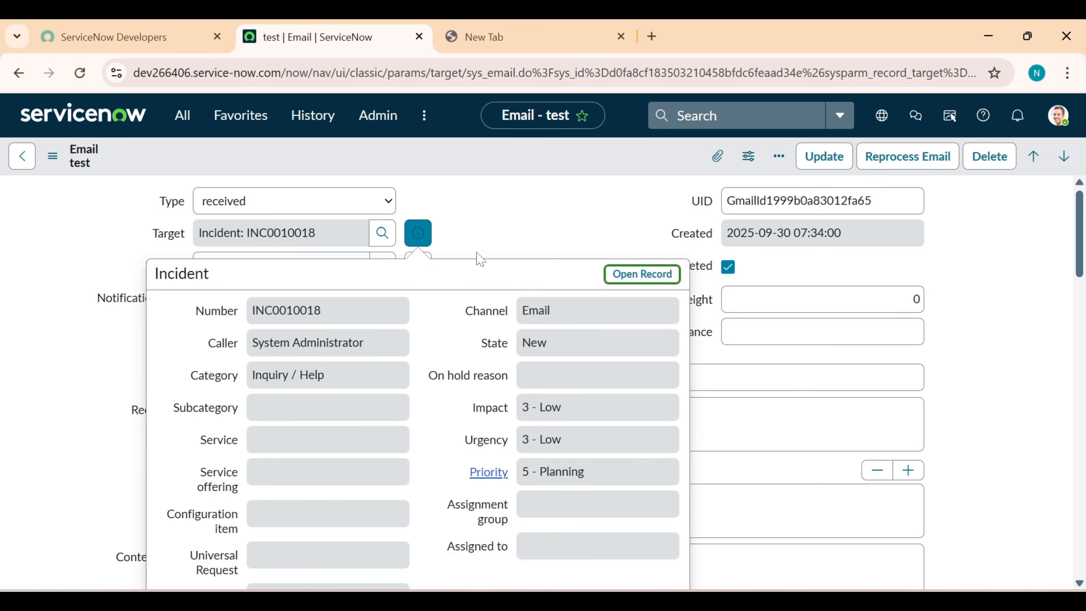
middle_click(640, 277)
click(518, 42)
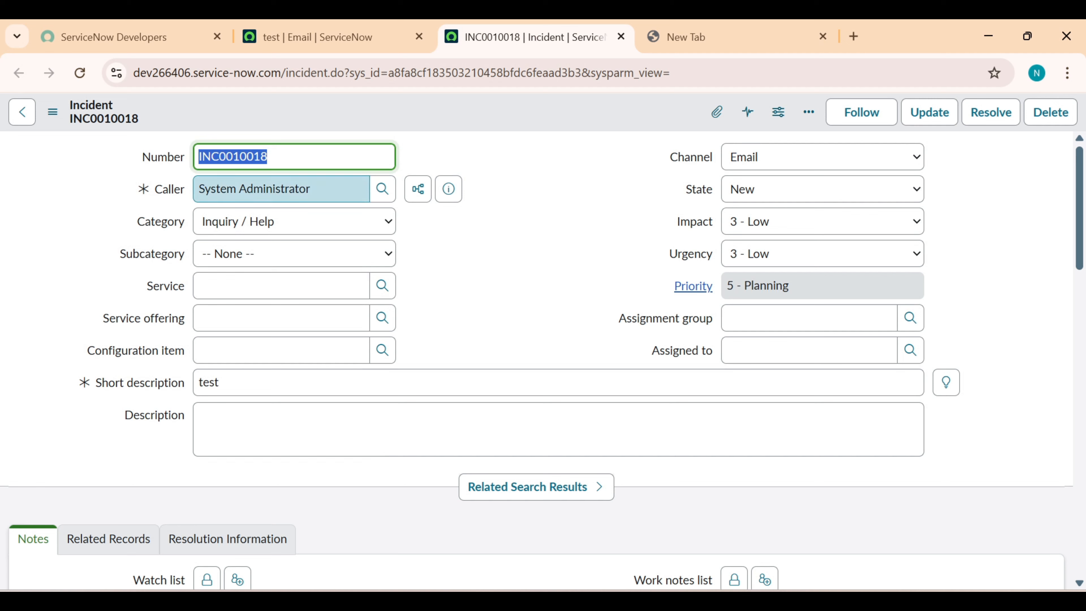
Check the incident caller, System Administrator, and its email address, then return to the test email
click(449, 188)
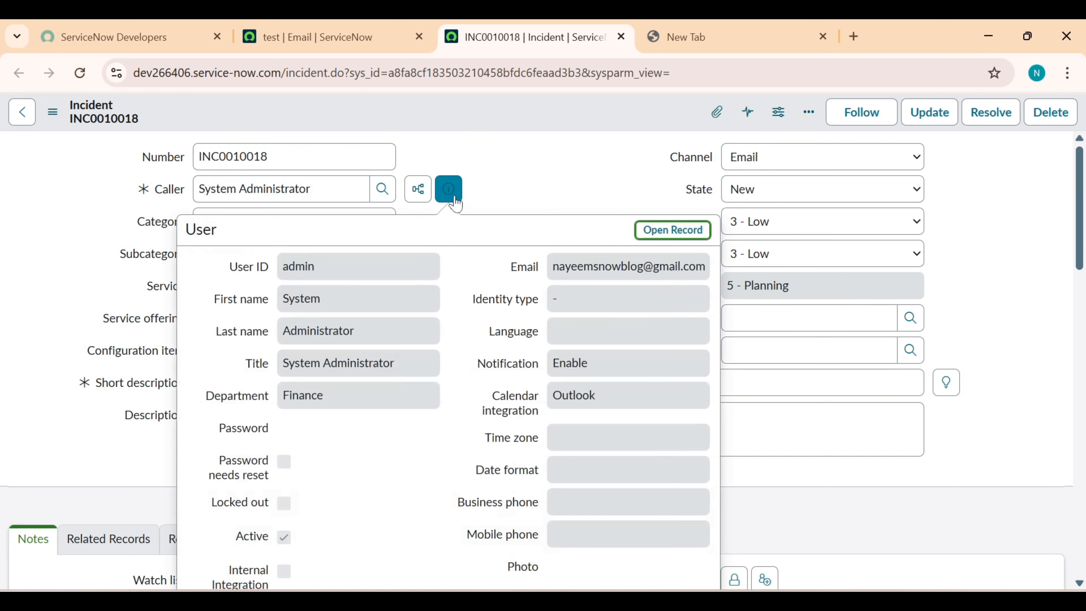
triple_click(685, 267)
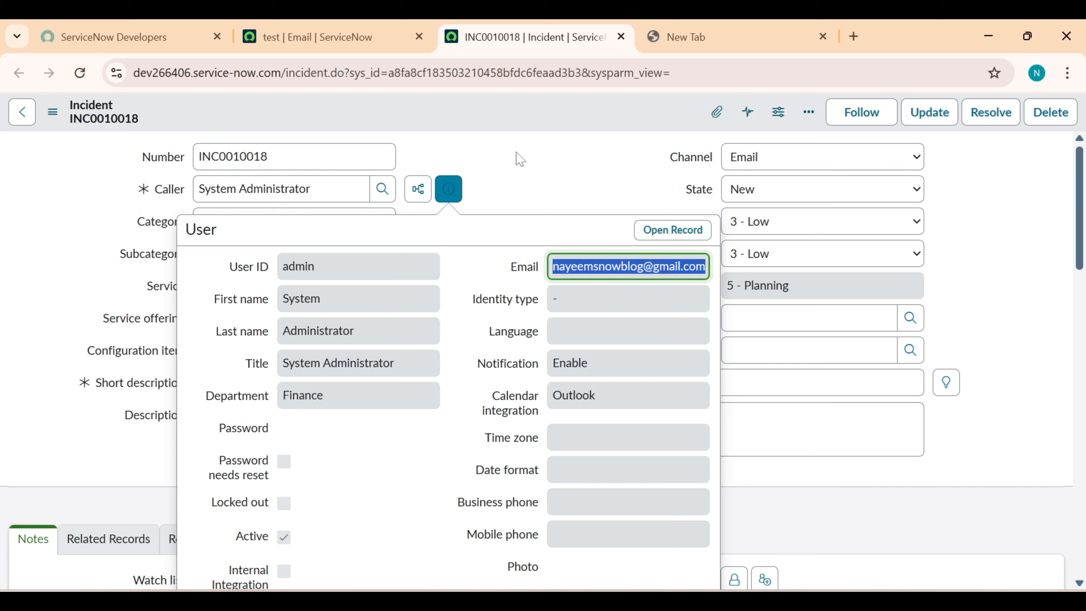
key(Escape)
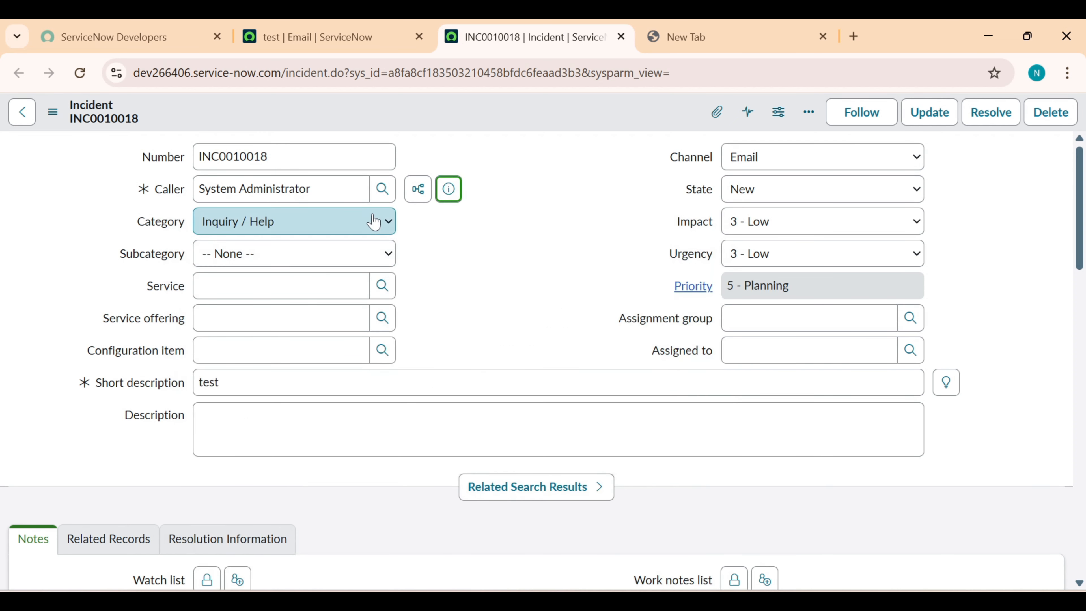
click(345, 65)
click(317, 37)
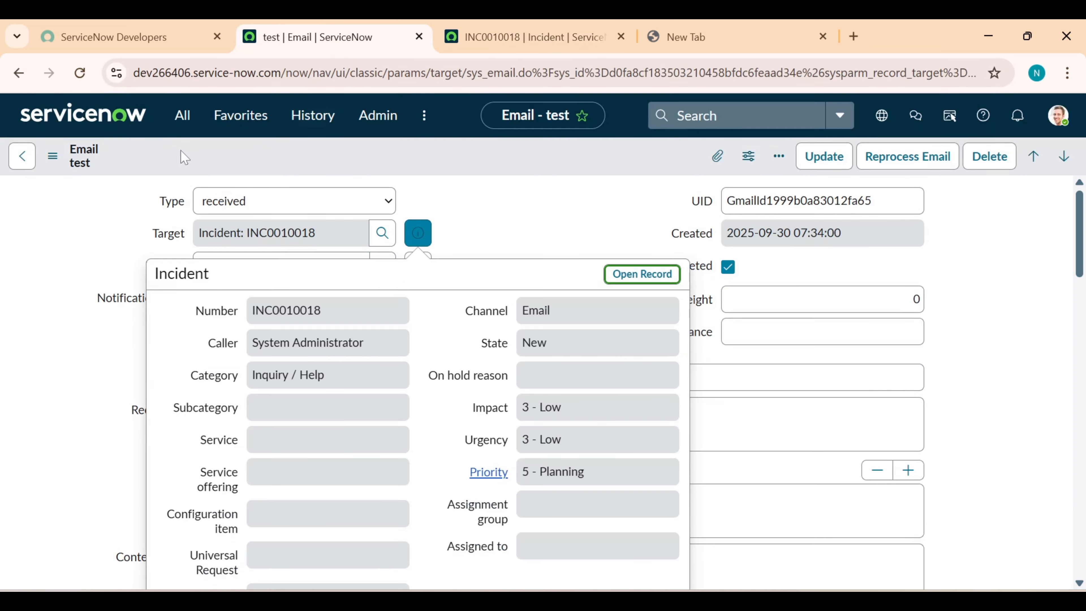
click(183, 116)
scroll(170, 278, down, 3)
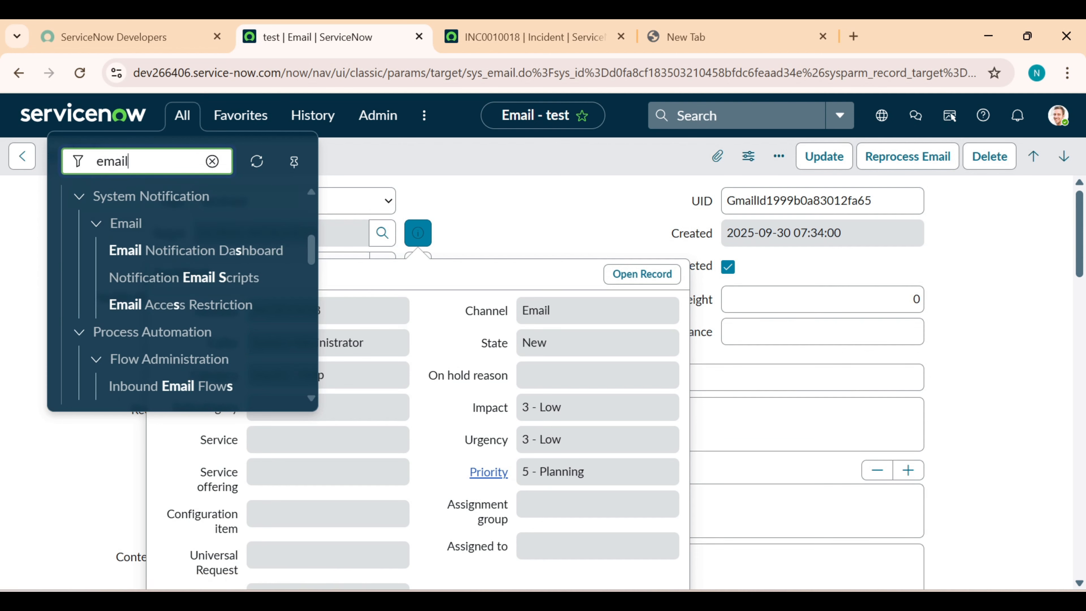
Open System Diagnostics > Email Diagnostics and review the SMTP and POP Connection Status table
scroll(171, 299, down, 10)
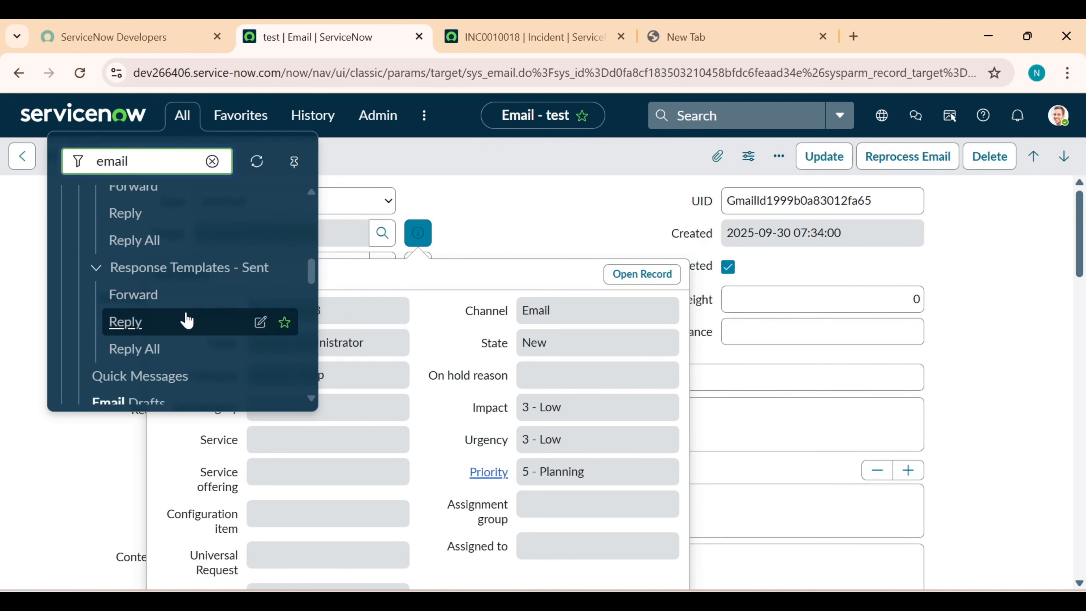
scroll(187, 320, down, 5)
scroll(158, 299, up, 2)
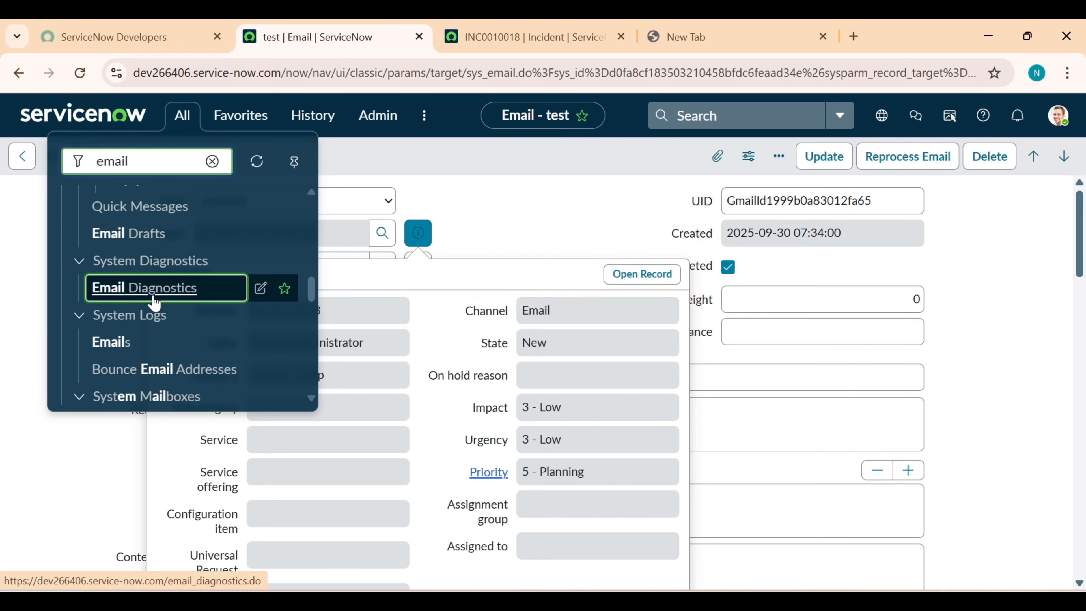
click(155, 296)
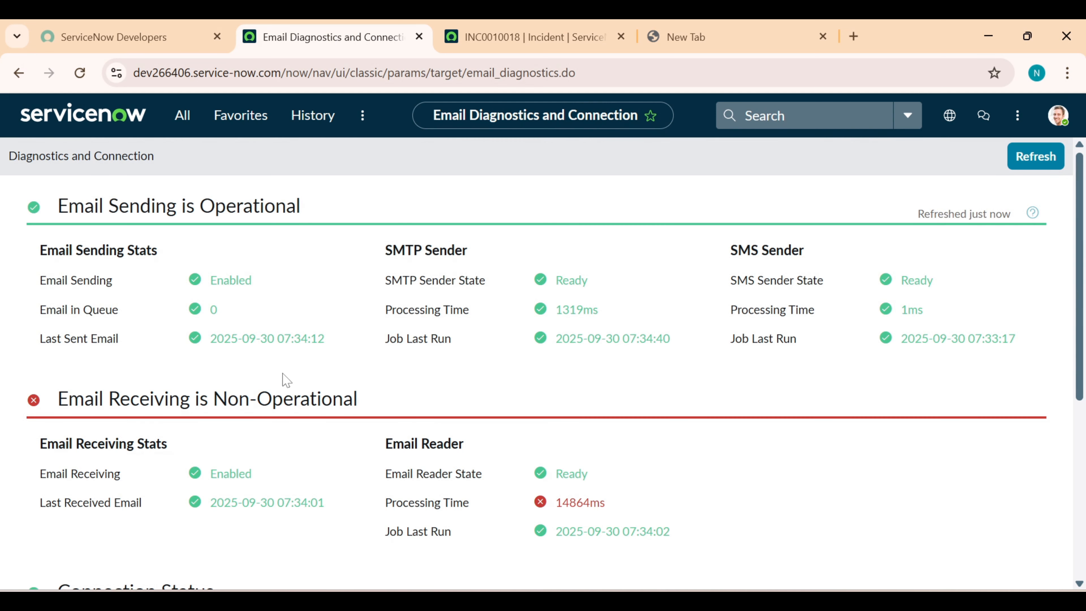
scroll(286, 379, down, 3)
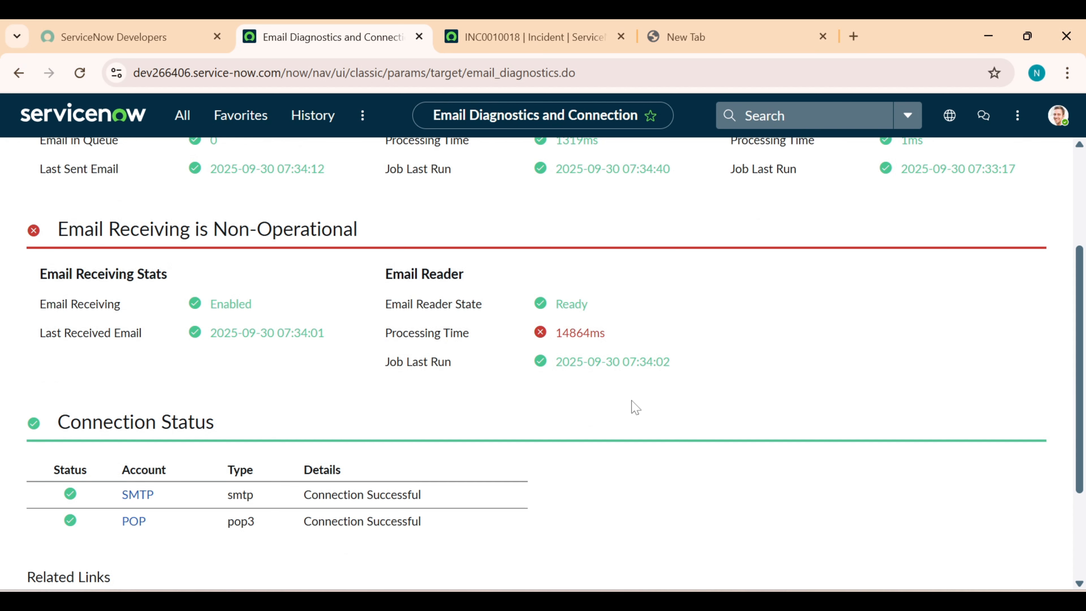
scroll(247, 499, down, 3)
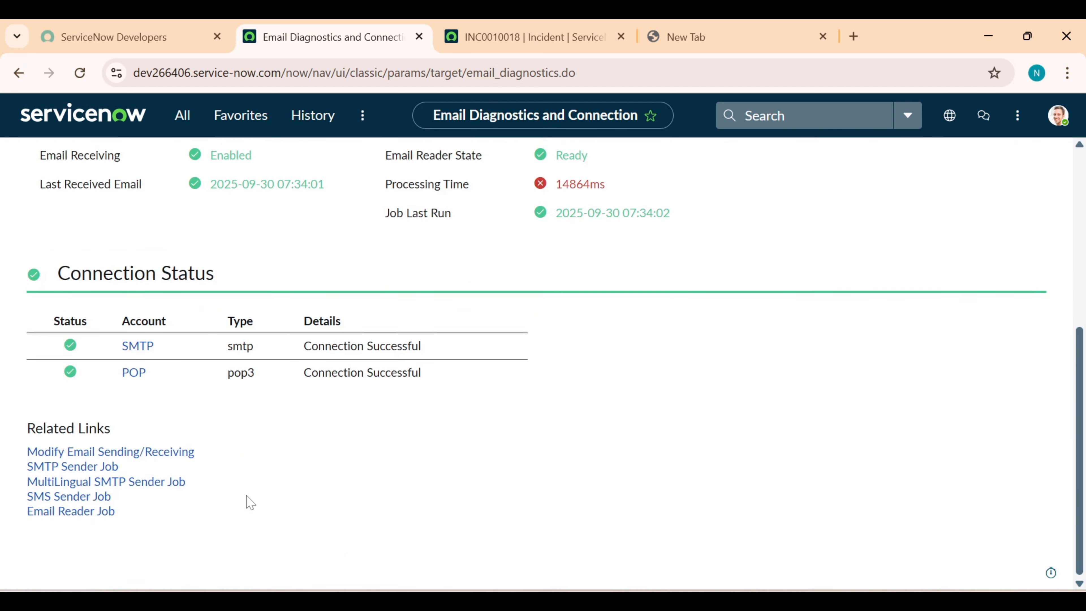
scroll(603, 417, up, 8)
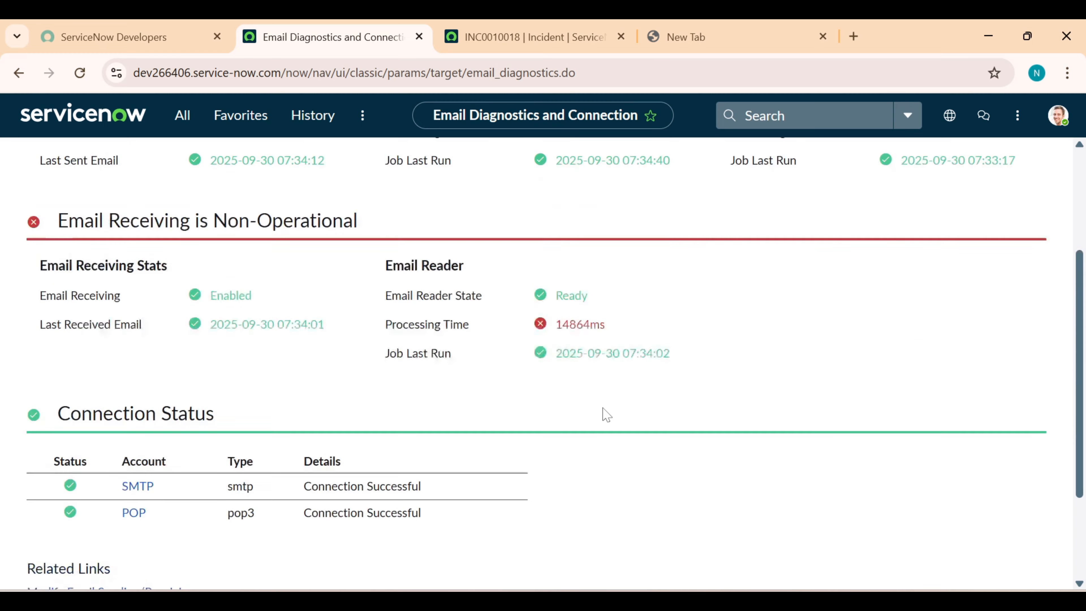